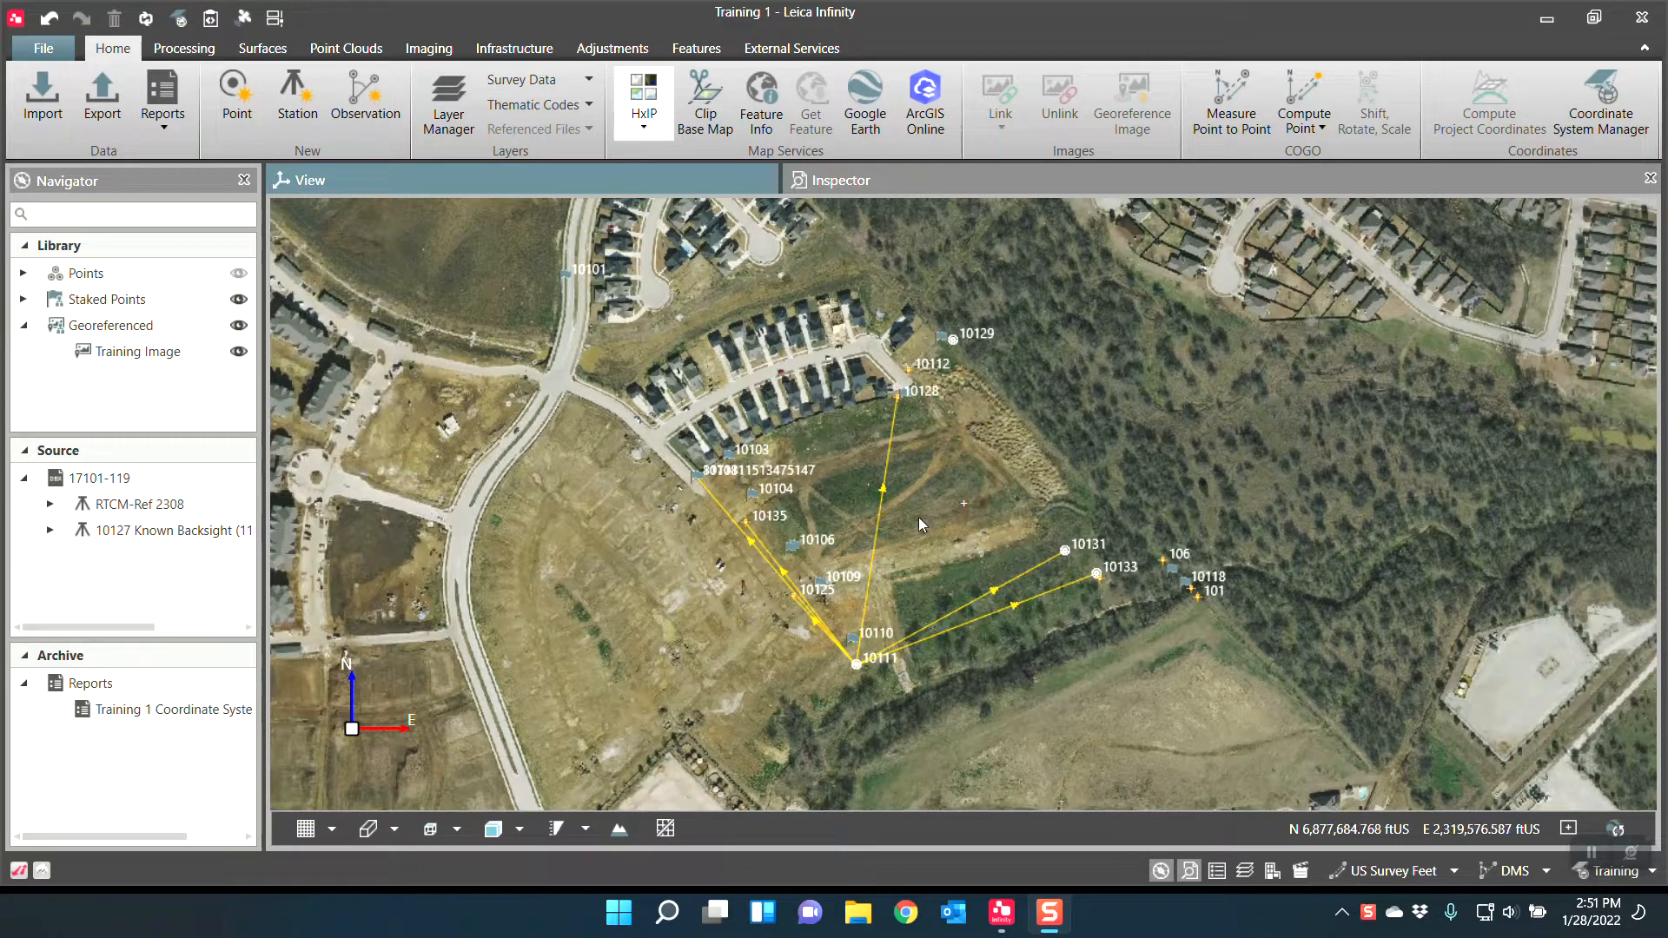
Step: Turn off the HxIP base map and view the survey points over the georeferenced training image
left_click(719, 131)
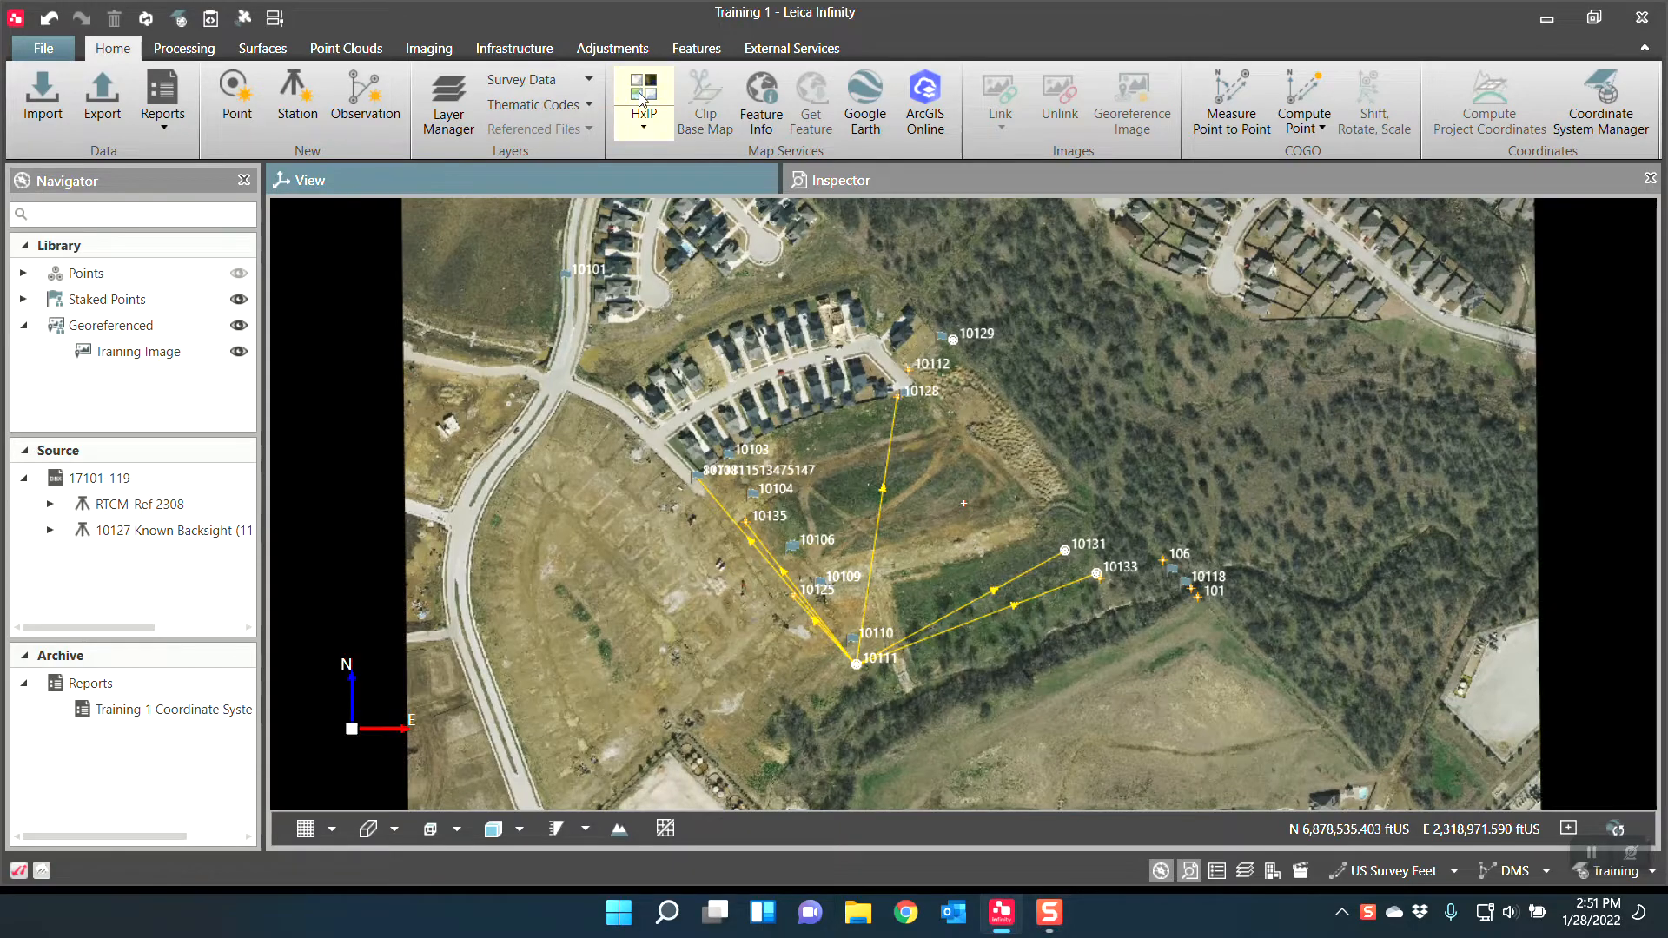
scroll(790, 363, "up", 3)
scroll(829, 386, "down", 5)
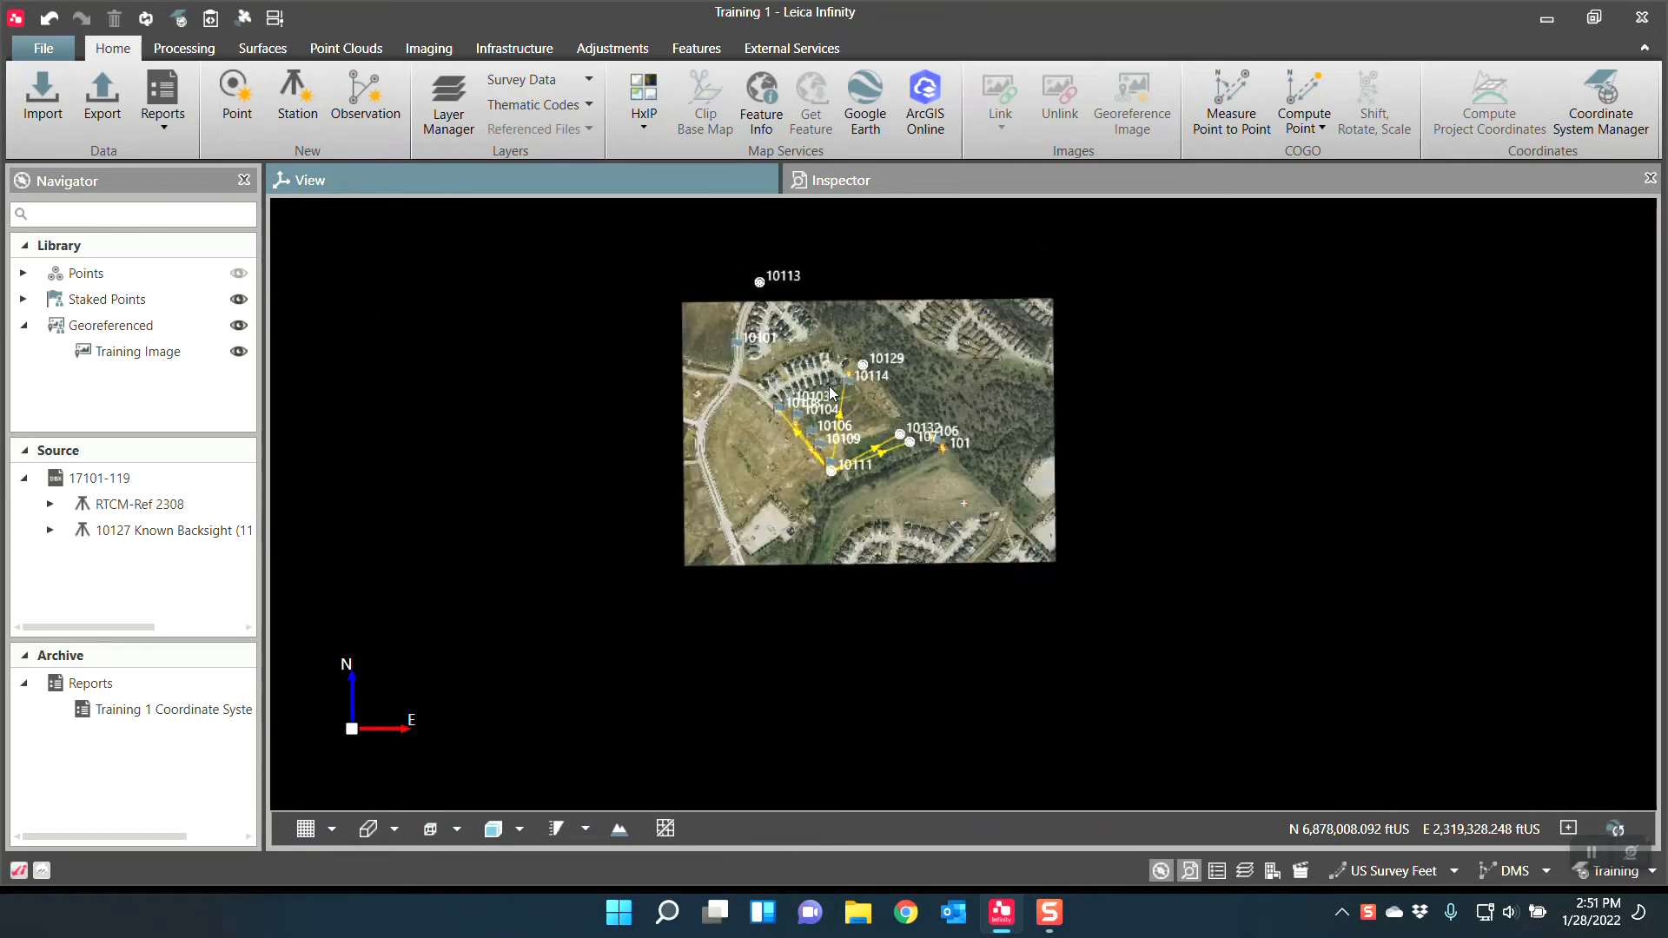
scroll(819, 406, "up", 1)
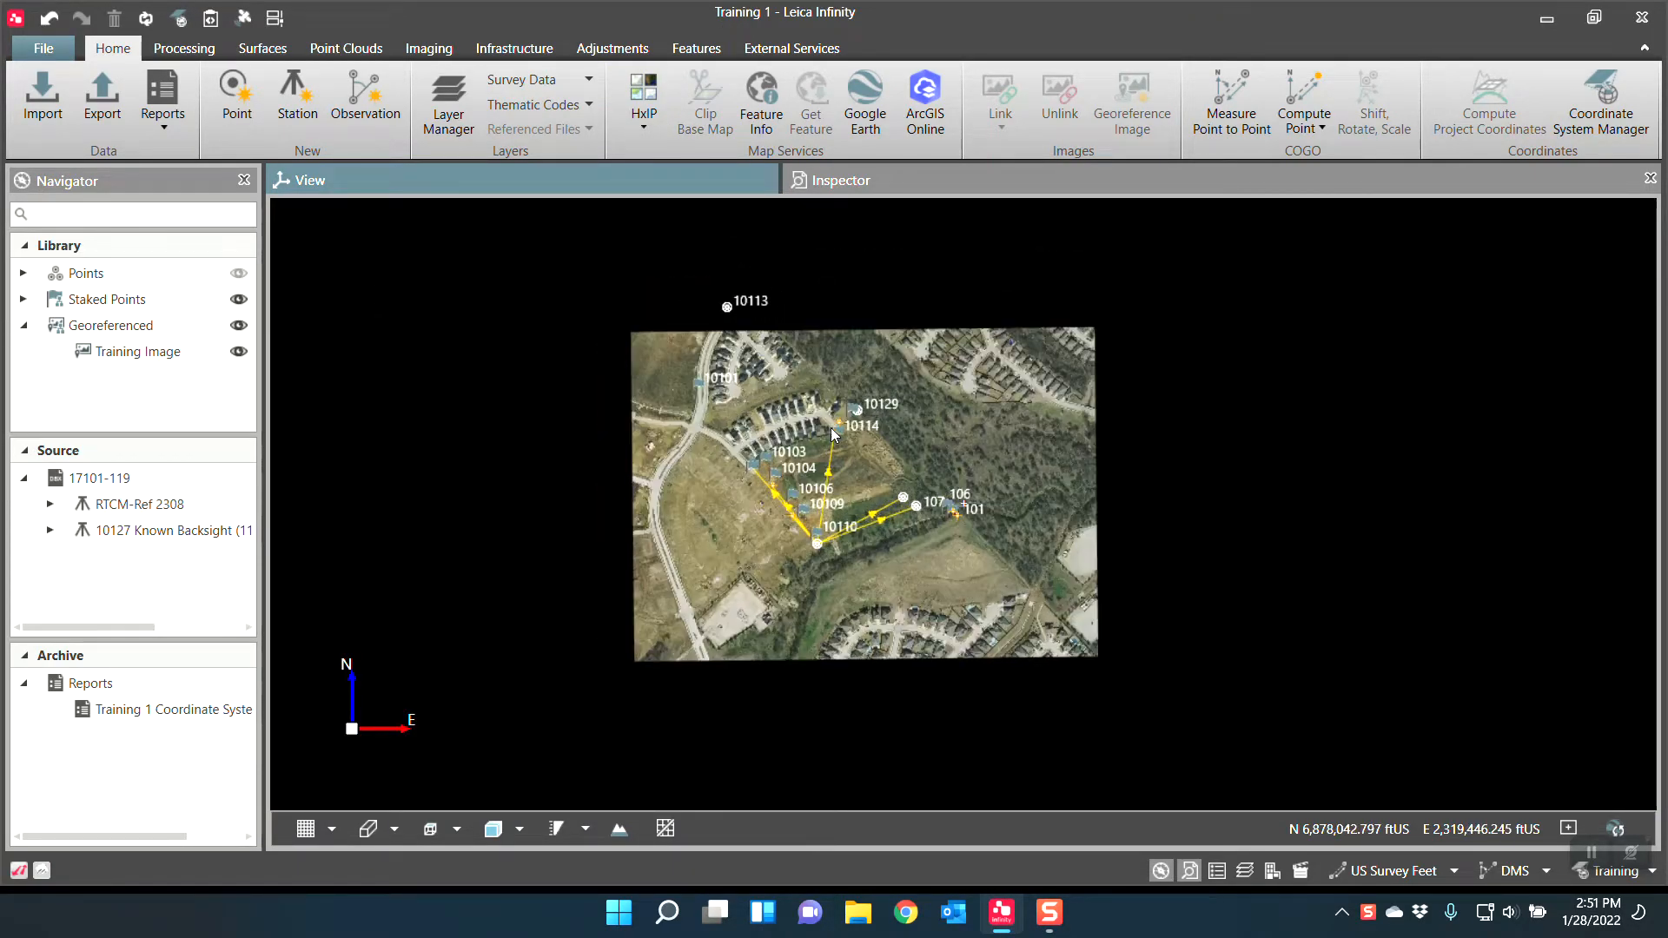
scroll(832, 428, "up", 1)
scroll(832, 428, "up", 1)
scroll(880, 551, "up", 1)
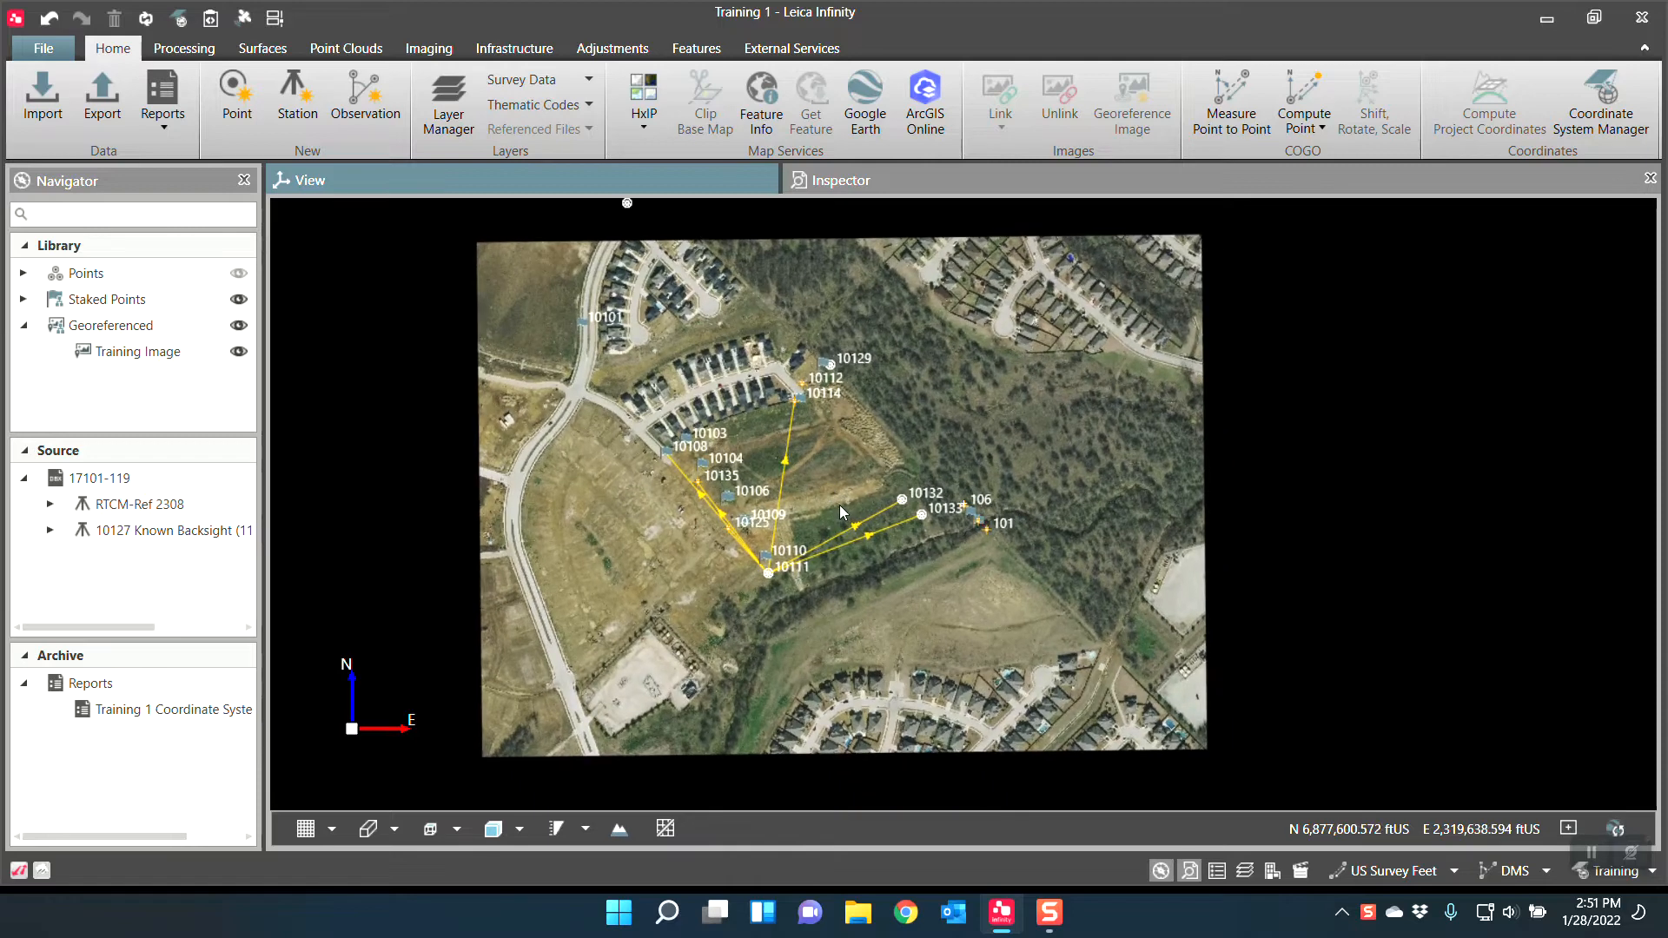
scroll(840, 504, "up", 1)
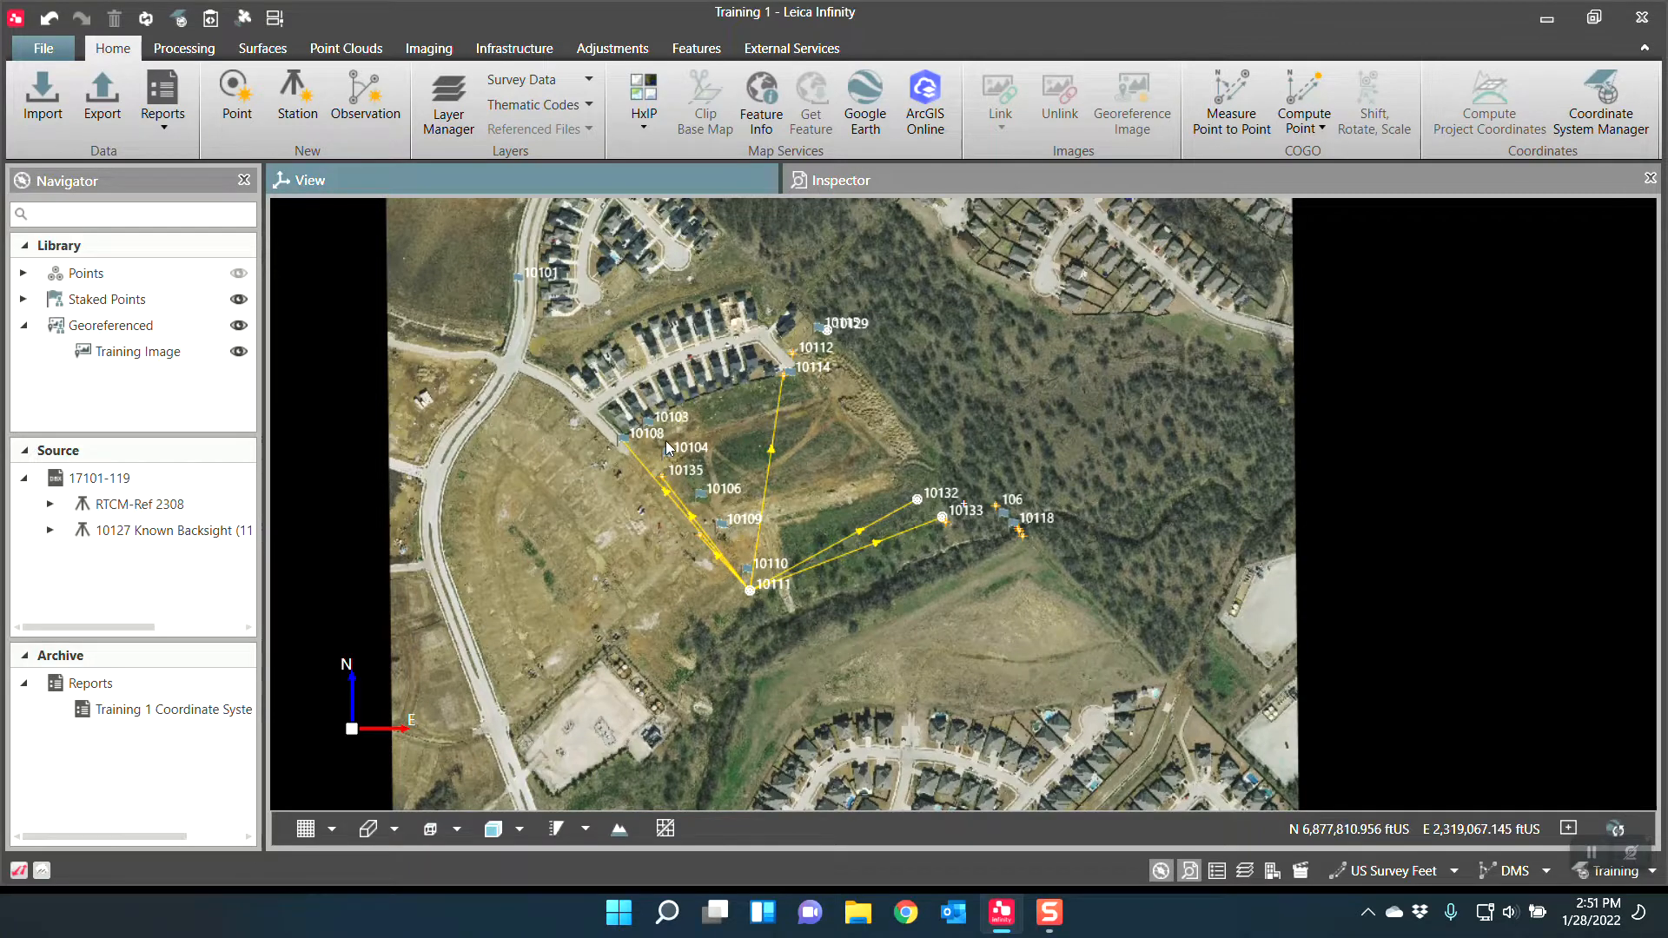
scroll(667, 445, "down", 3)
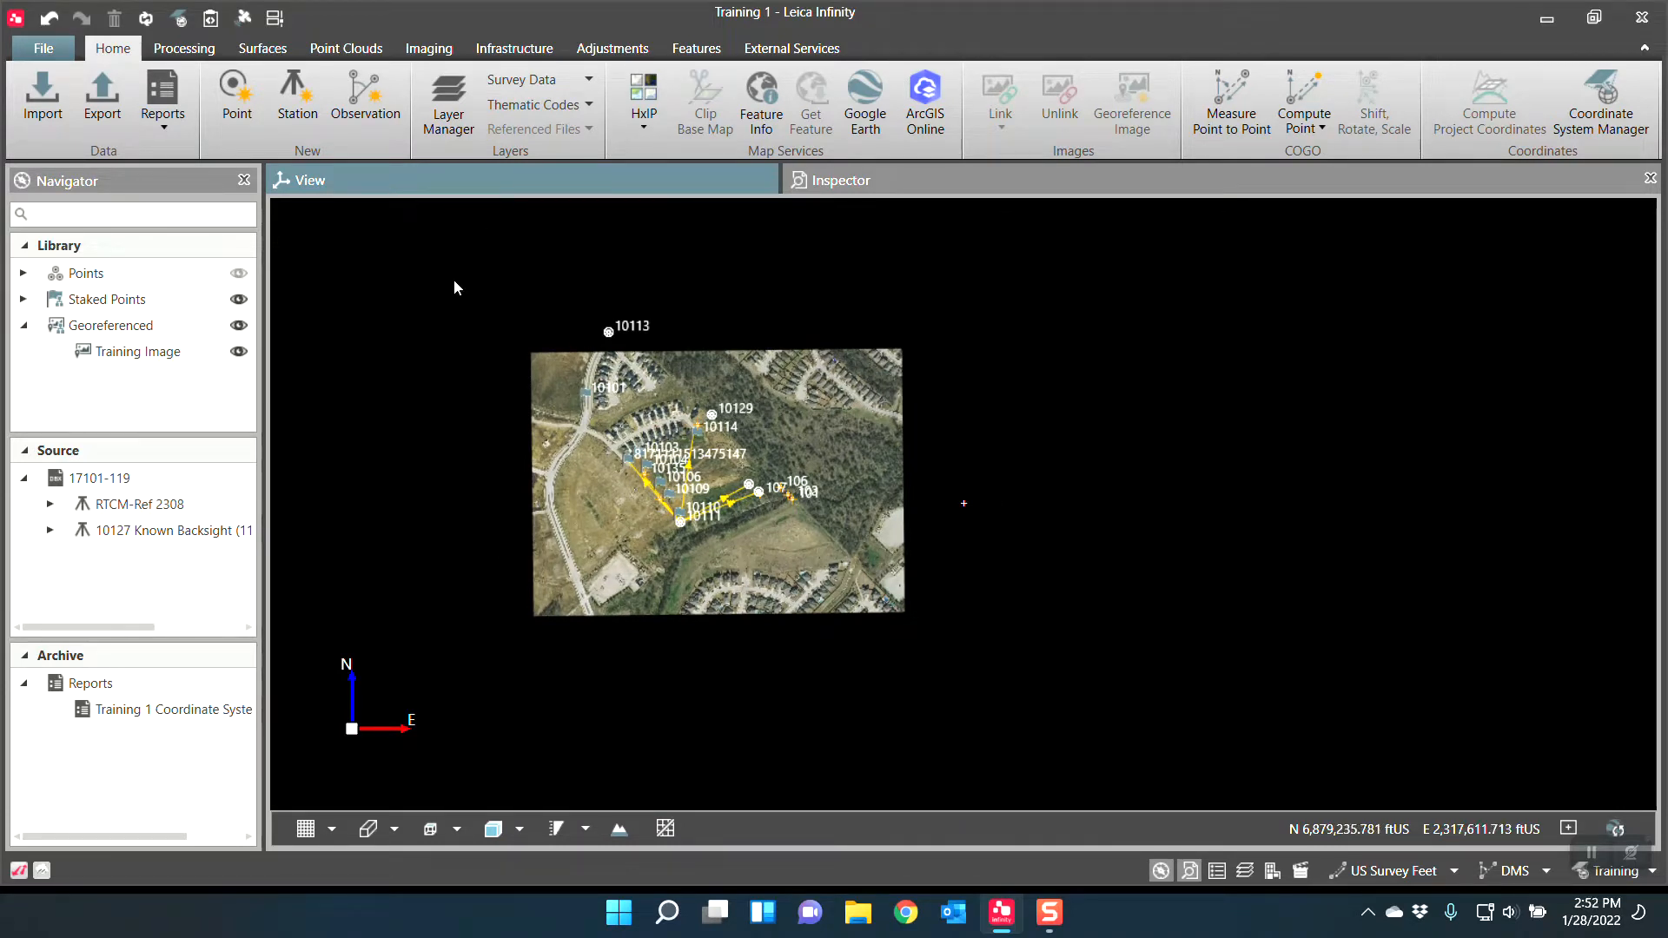
left_click_drag(454, 280, 999, 616)
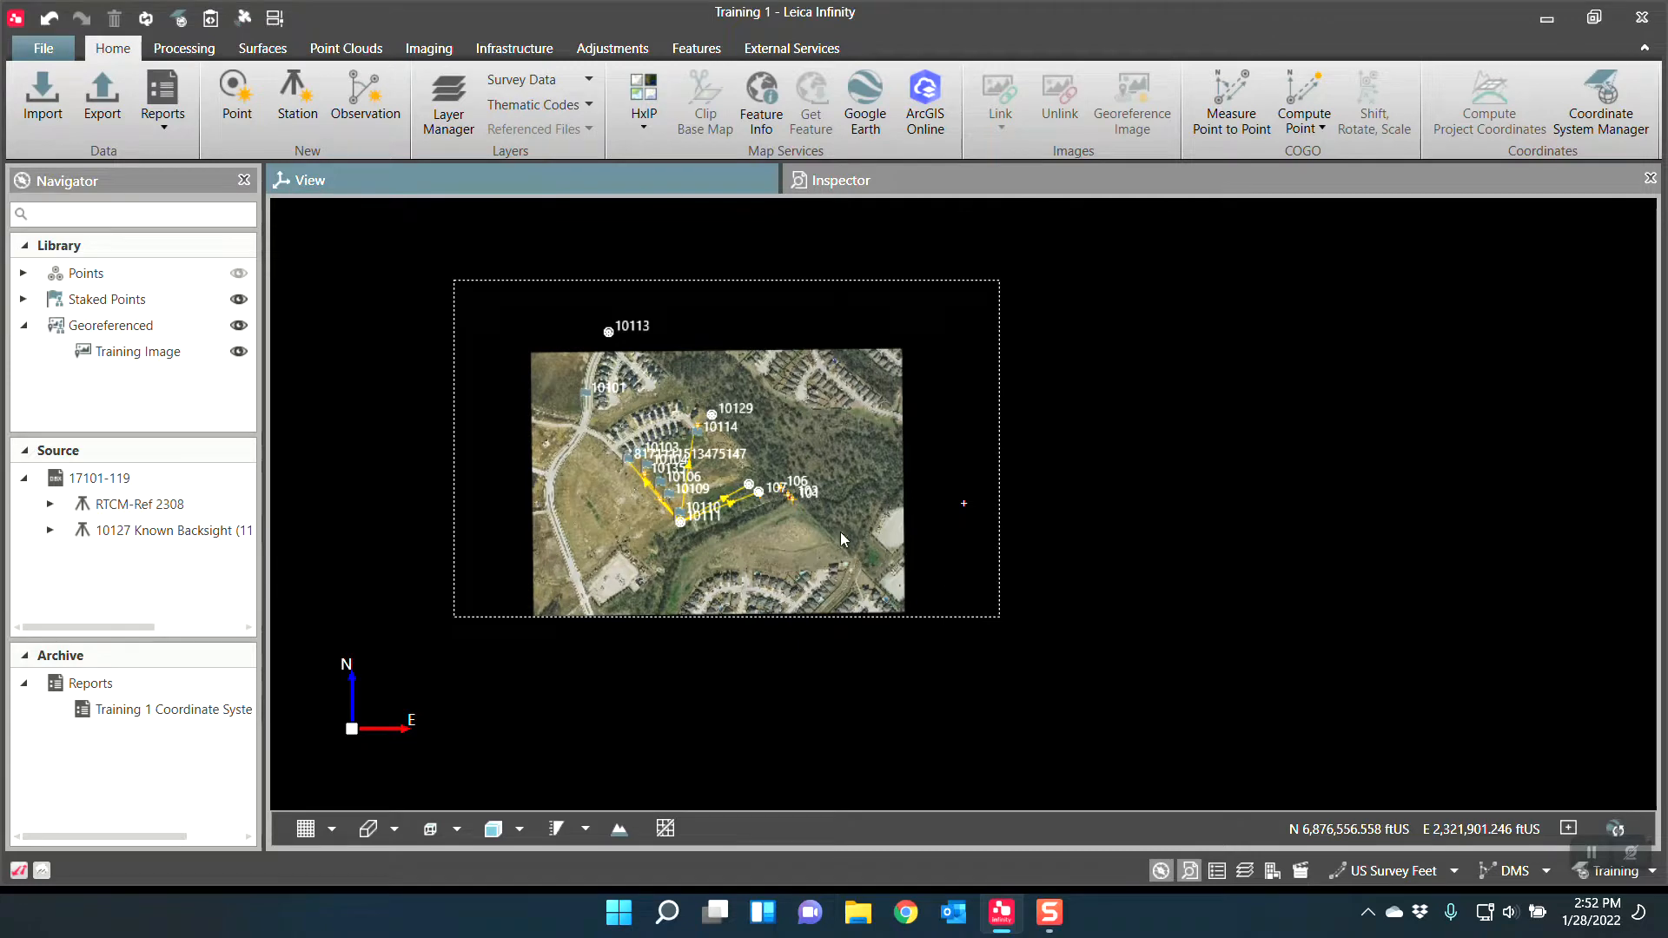
left_click(858, 183)
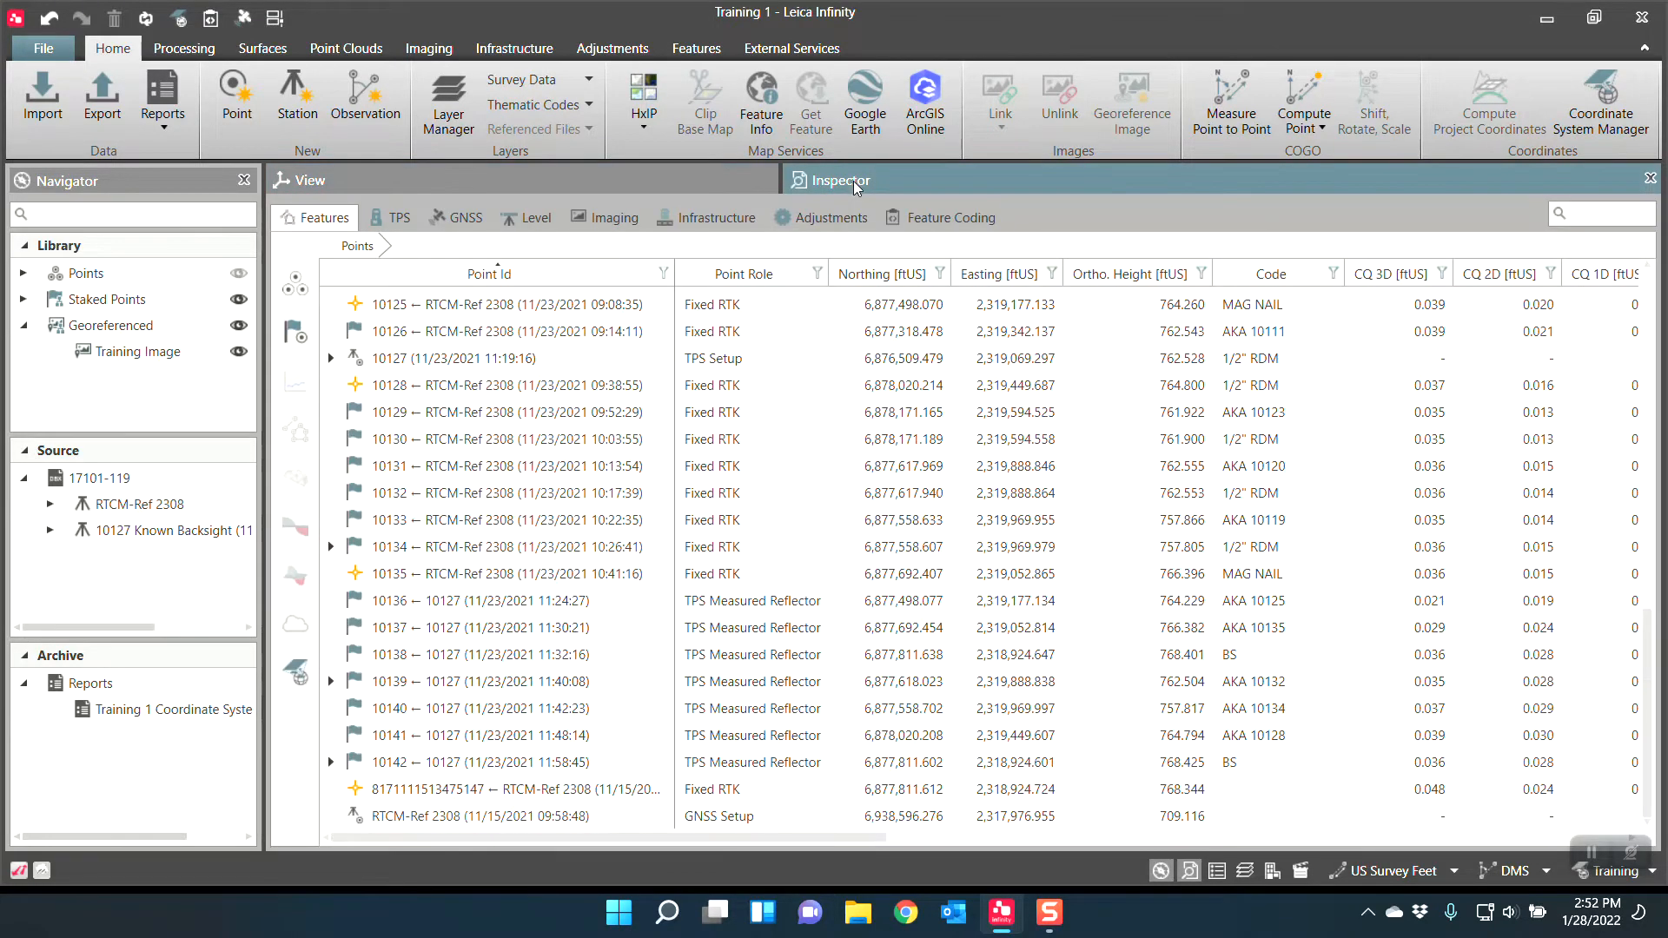
left_click(479, 313)
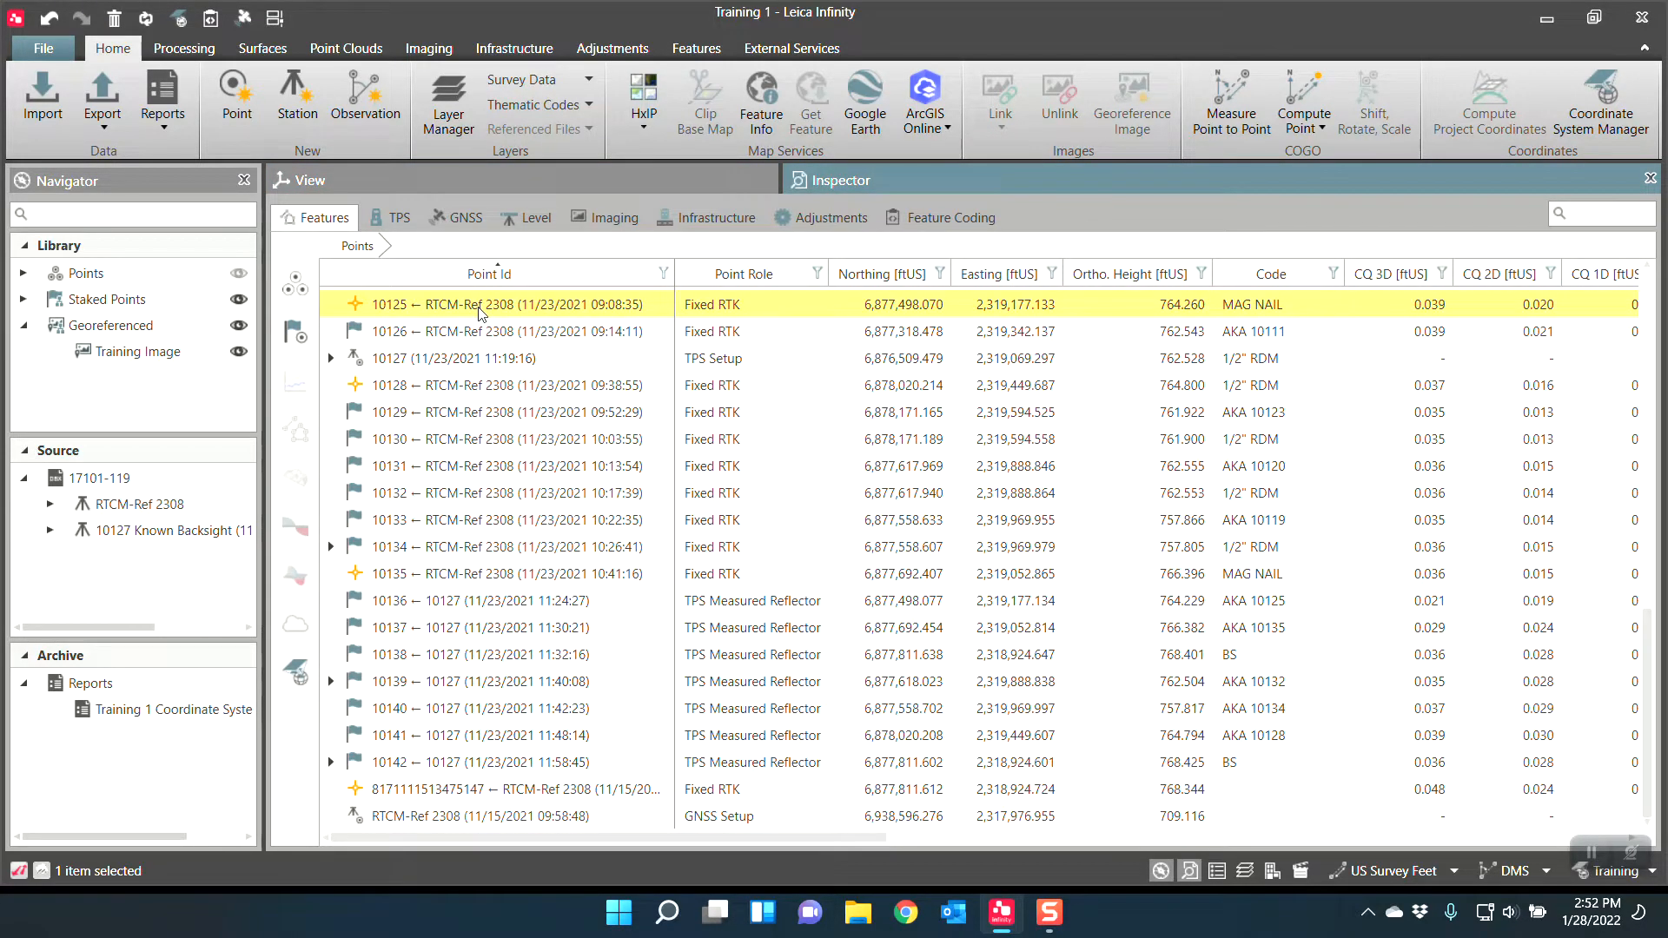
key("ctrl+a")
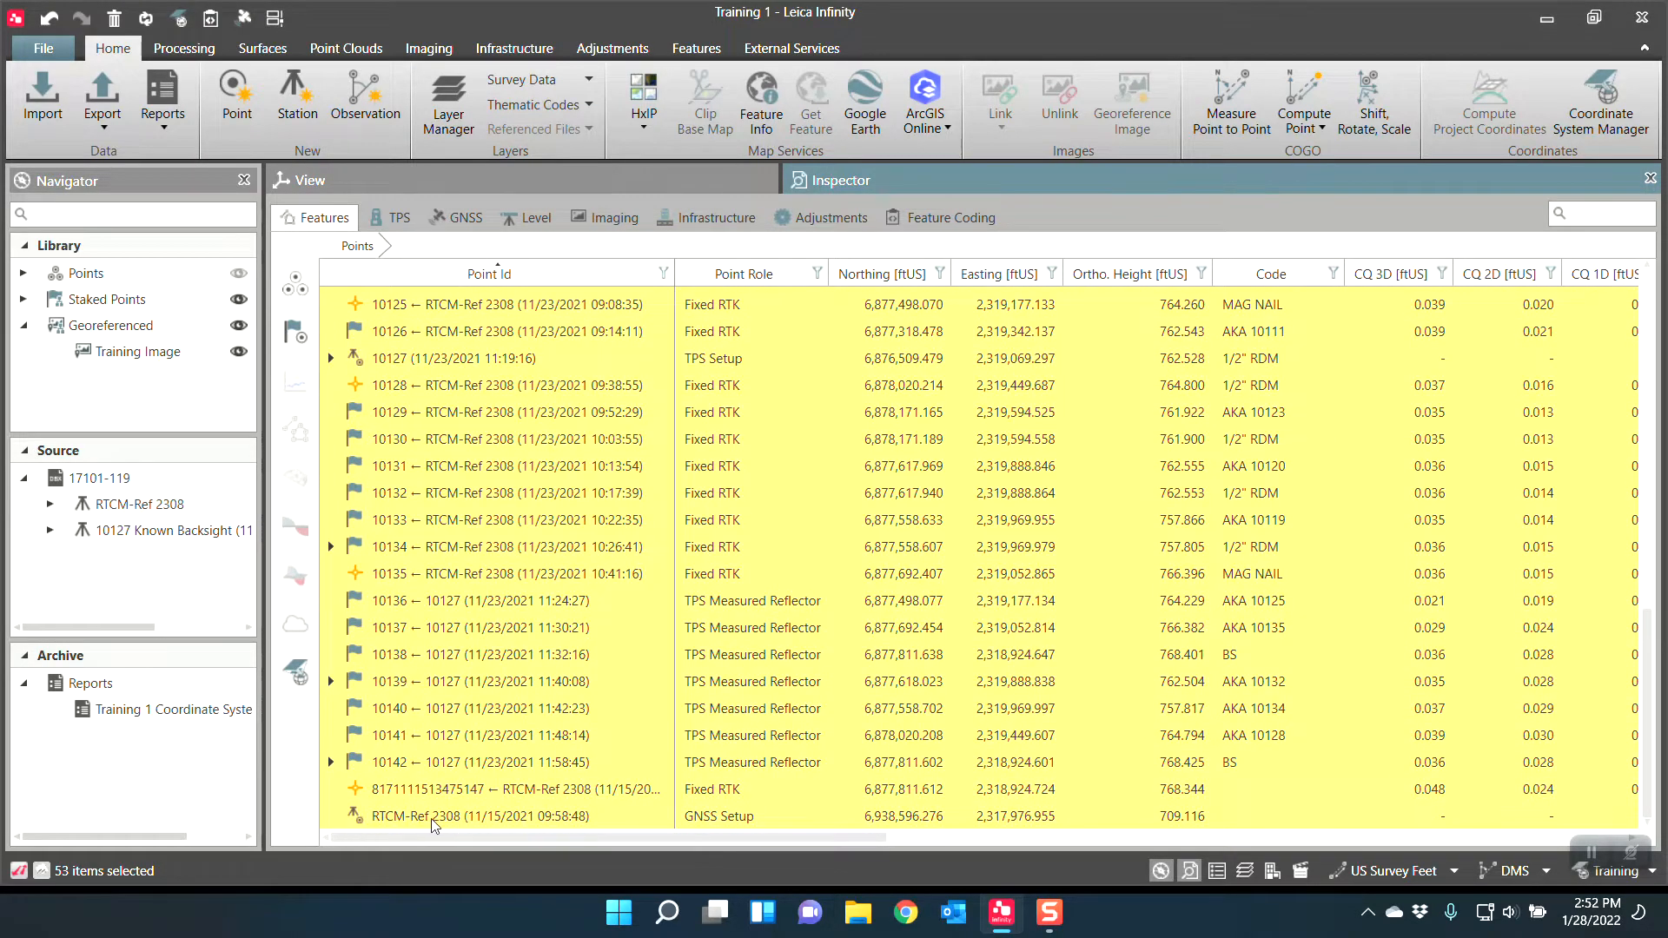
left_click(371, 823, "ctrl")
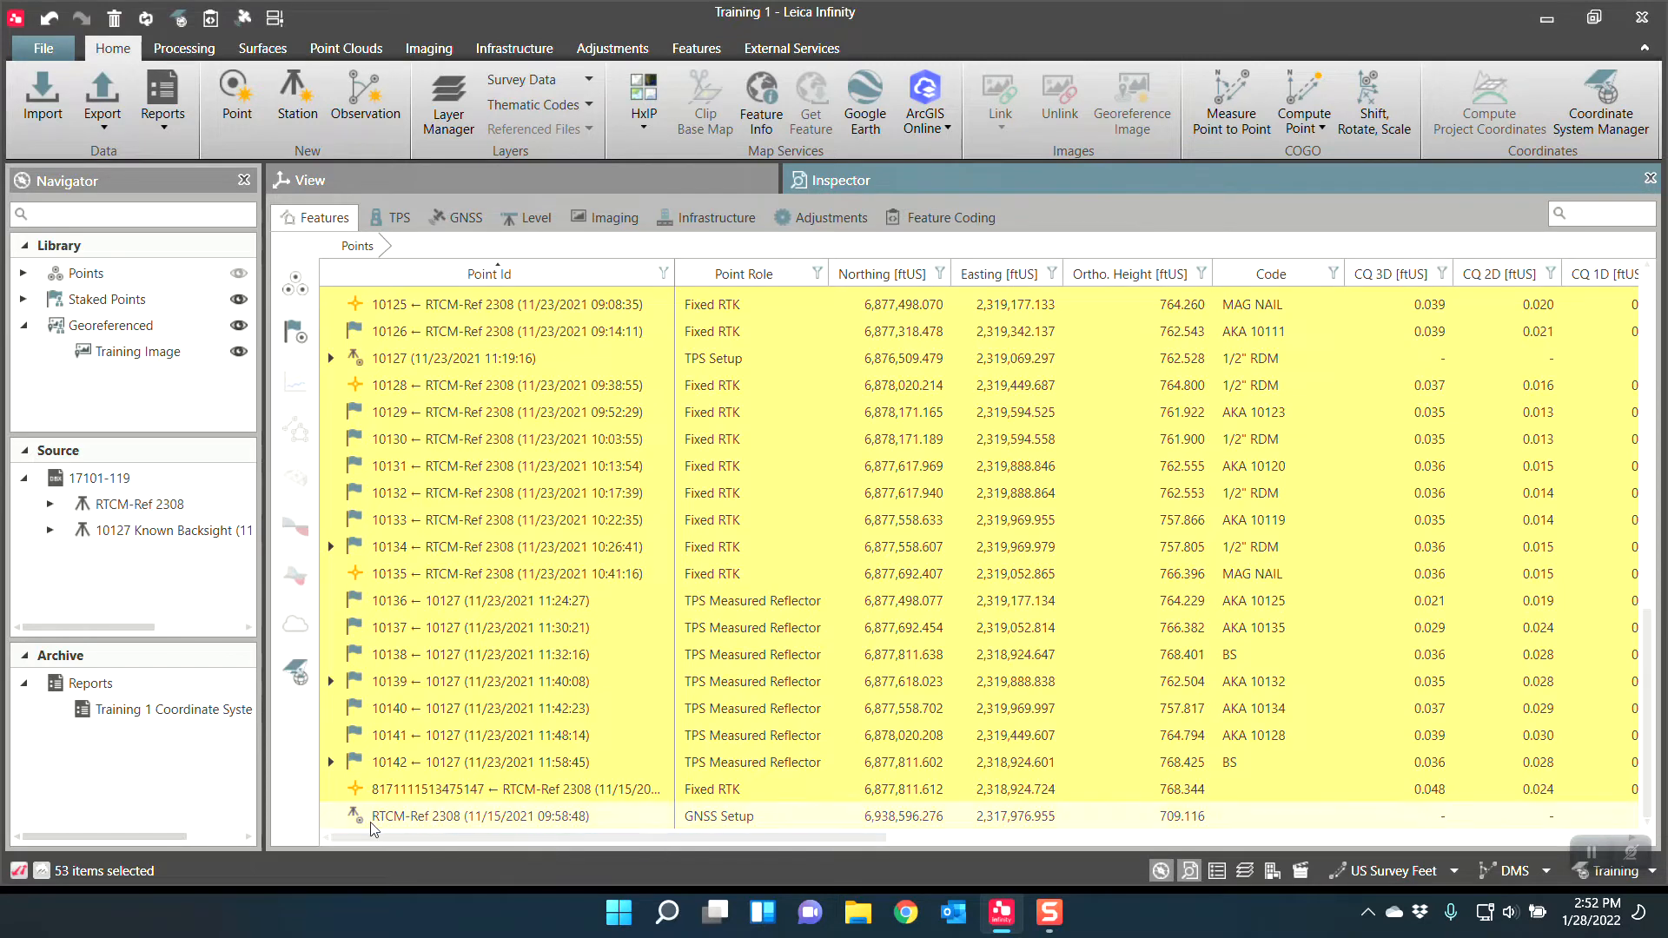
left_click(461, 794, "ctrl")
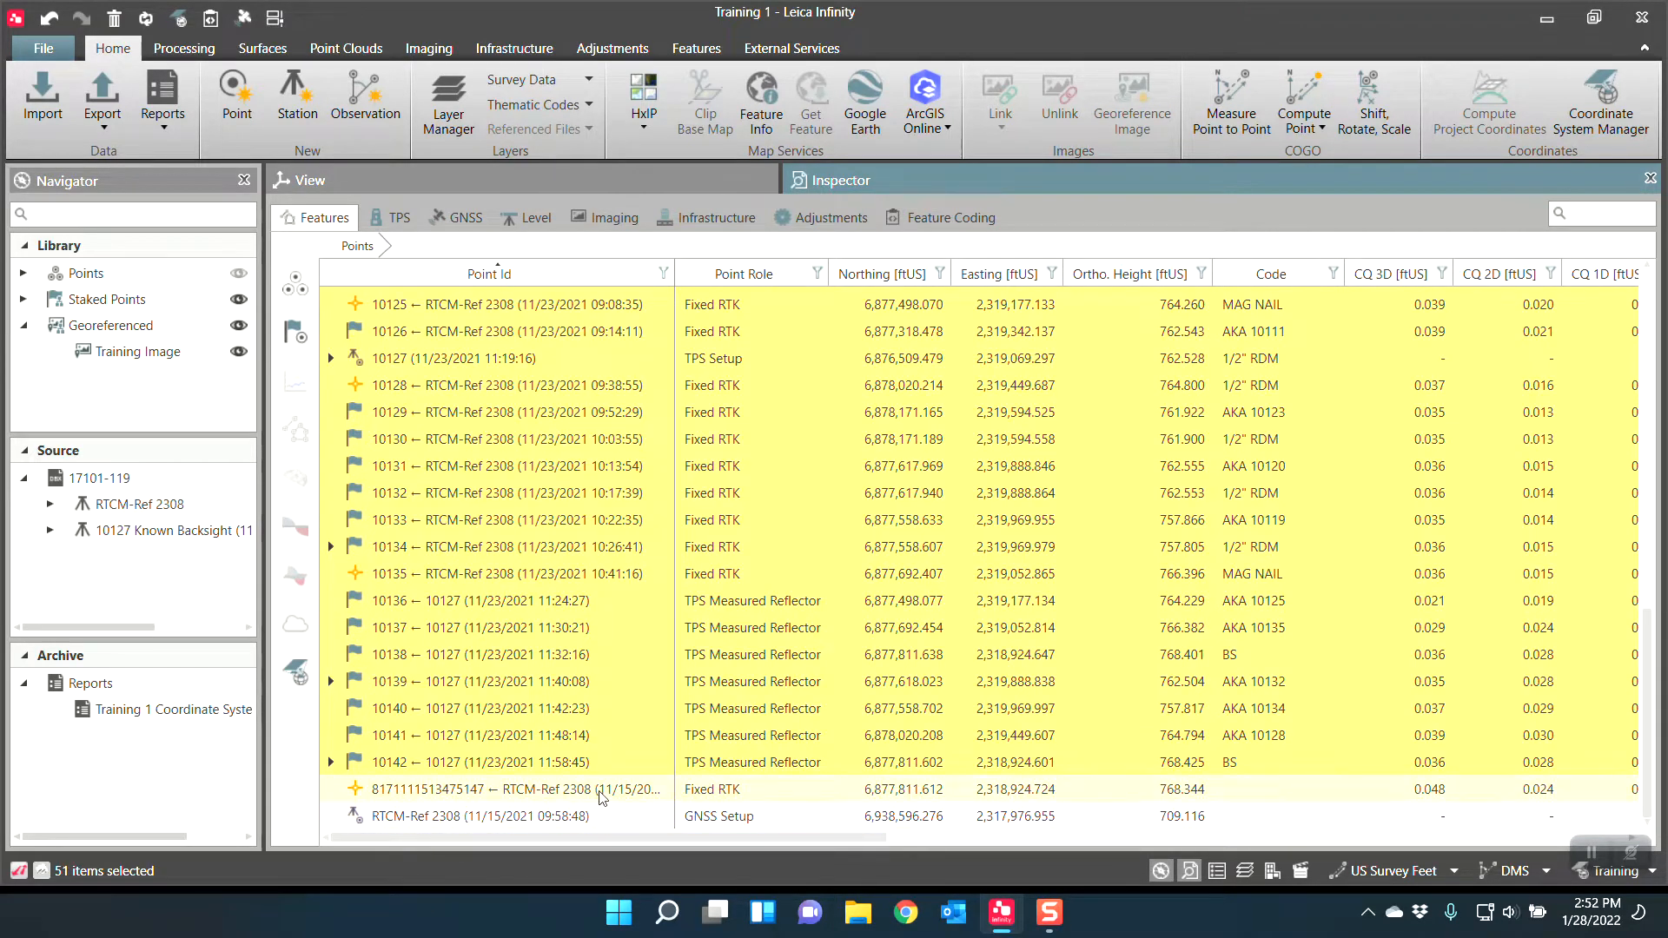
scroll(869, 634, "up", 10)
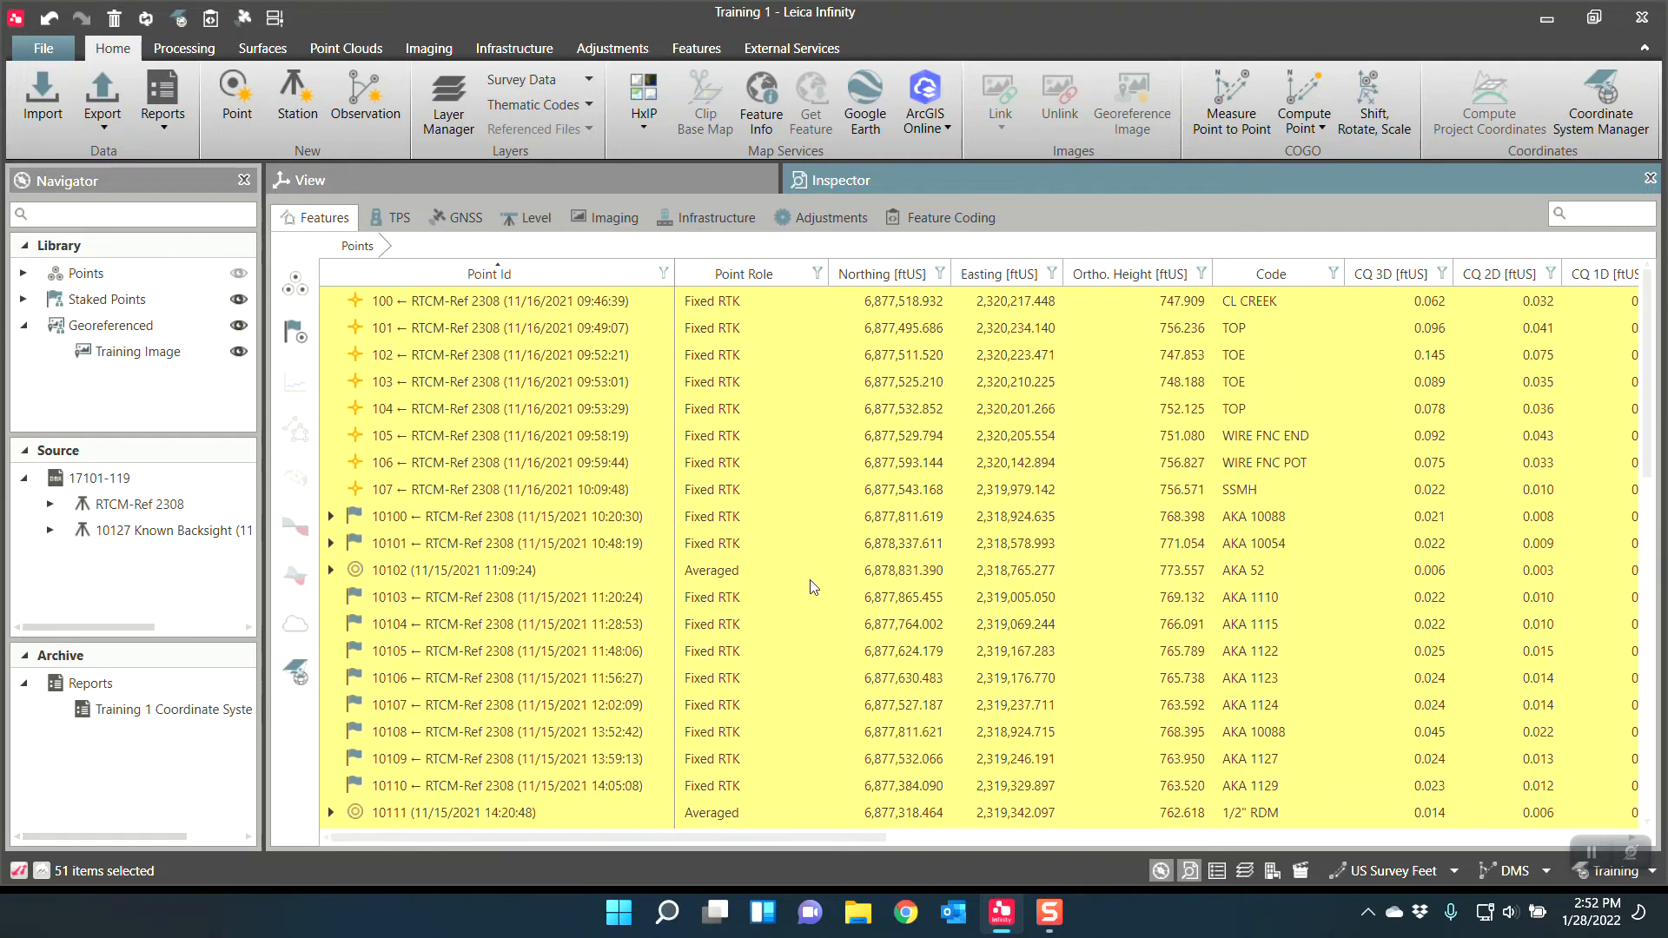
Step: Export the selected points to the Desktop as an ASCII file named Training Data, using the PNEZD template
left_click(103, 122)
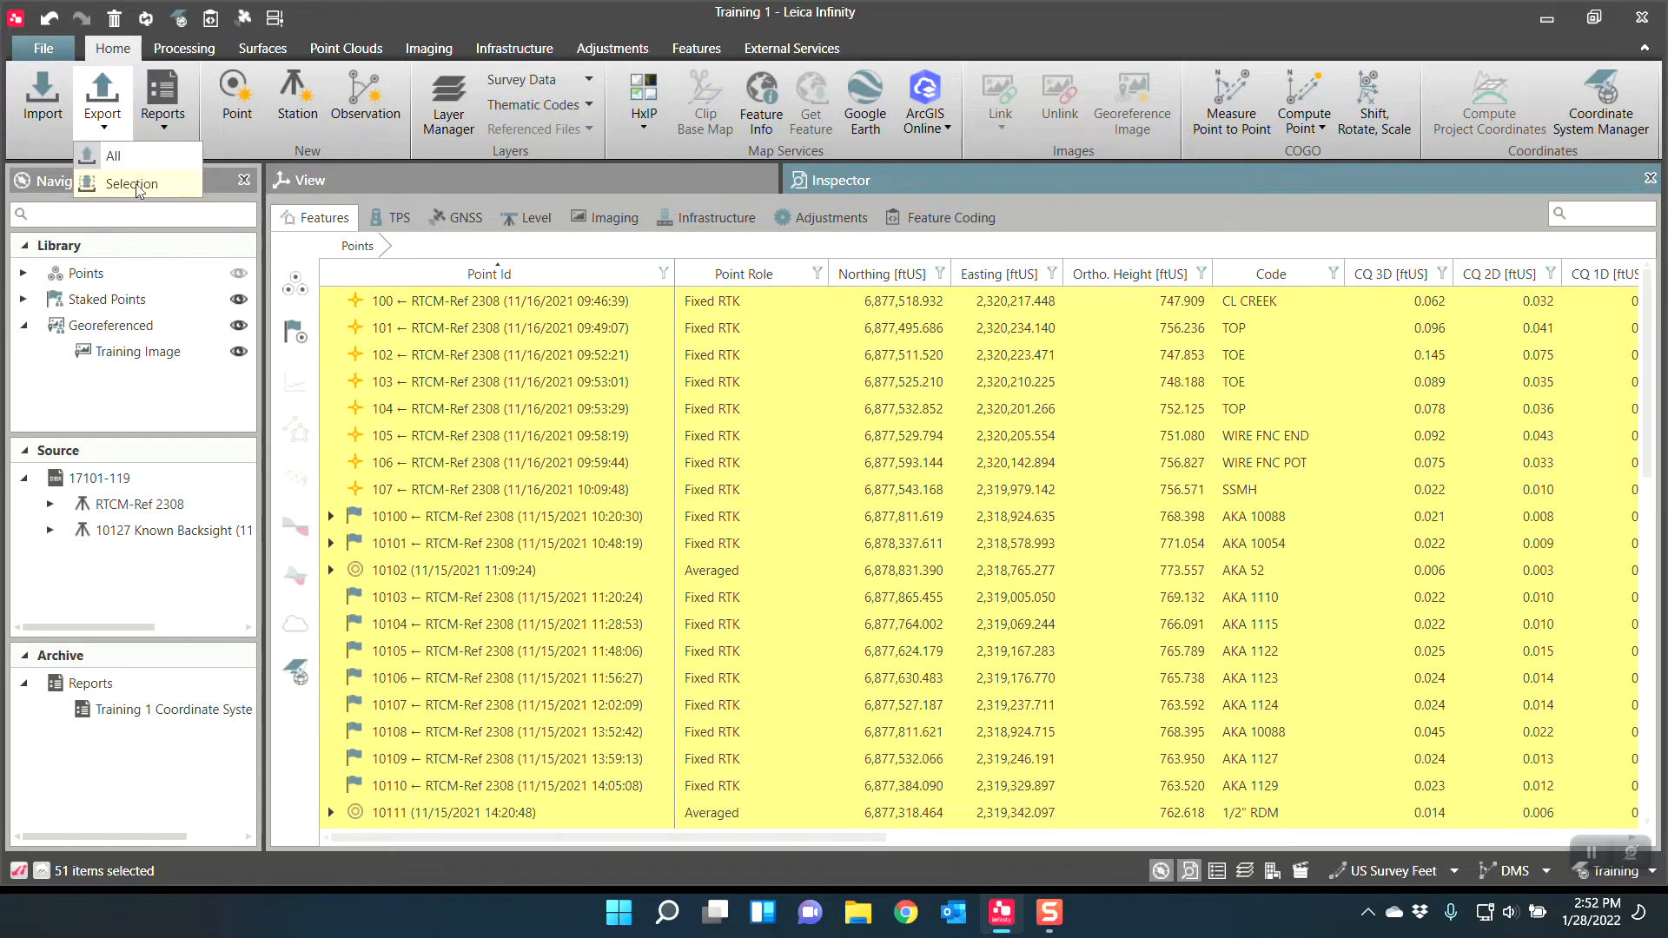
left_click(137, 186)
left_click(869, 749)
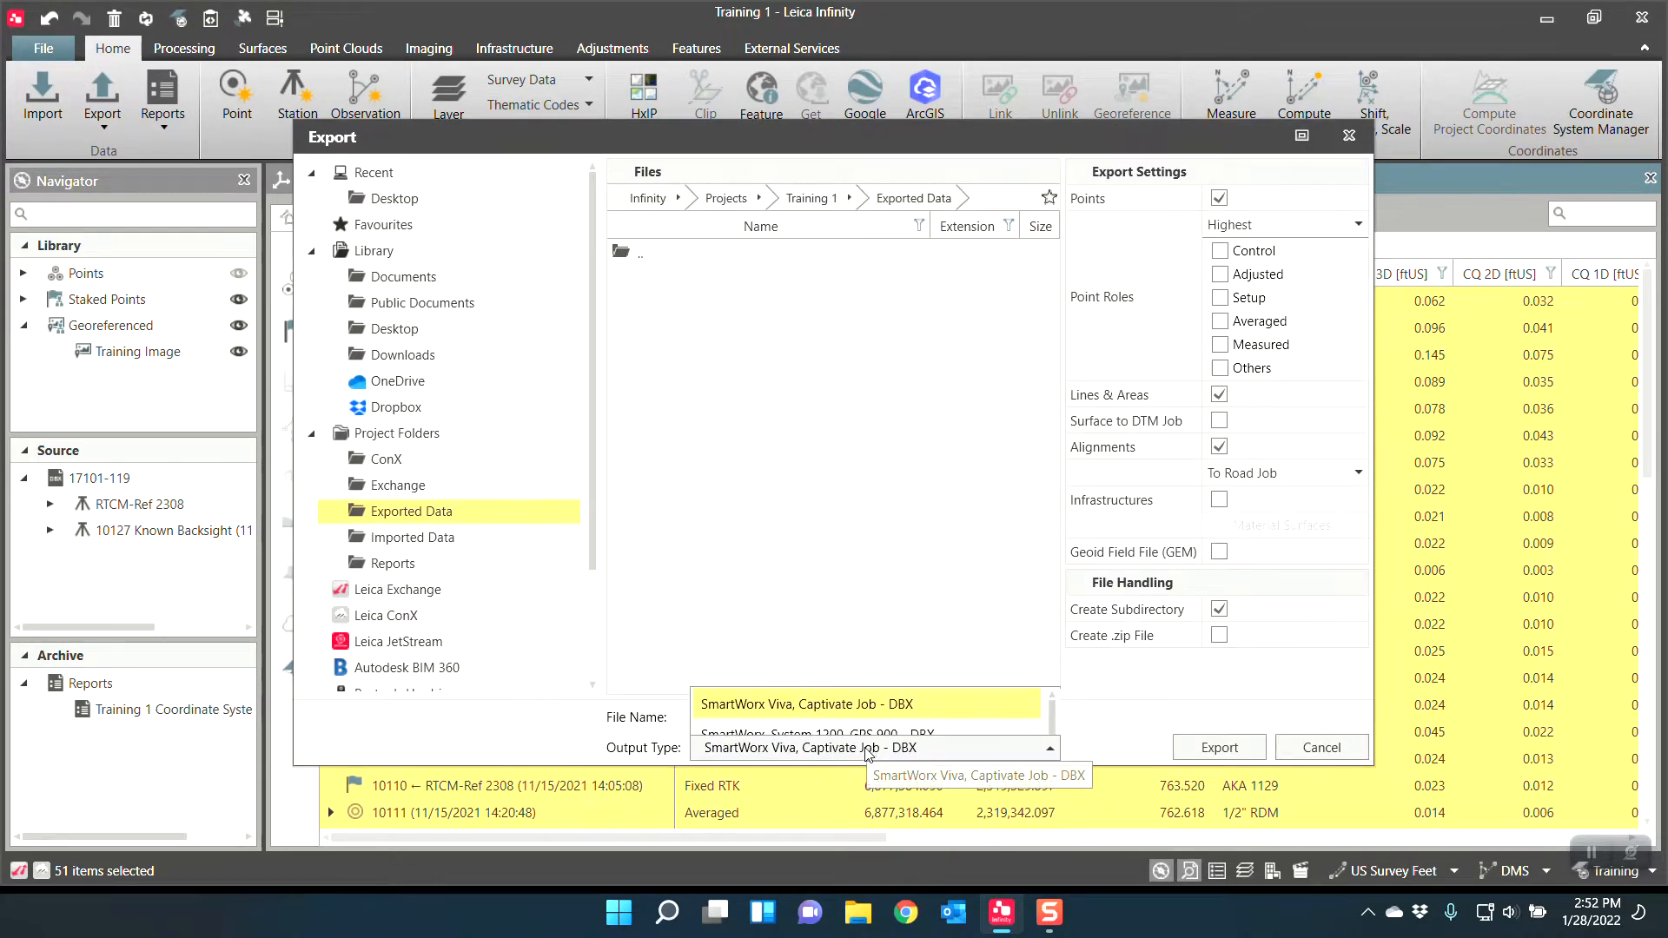
left_click(719, 419)
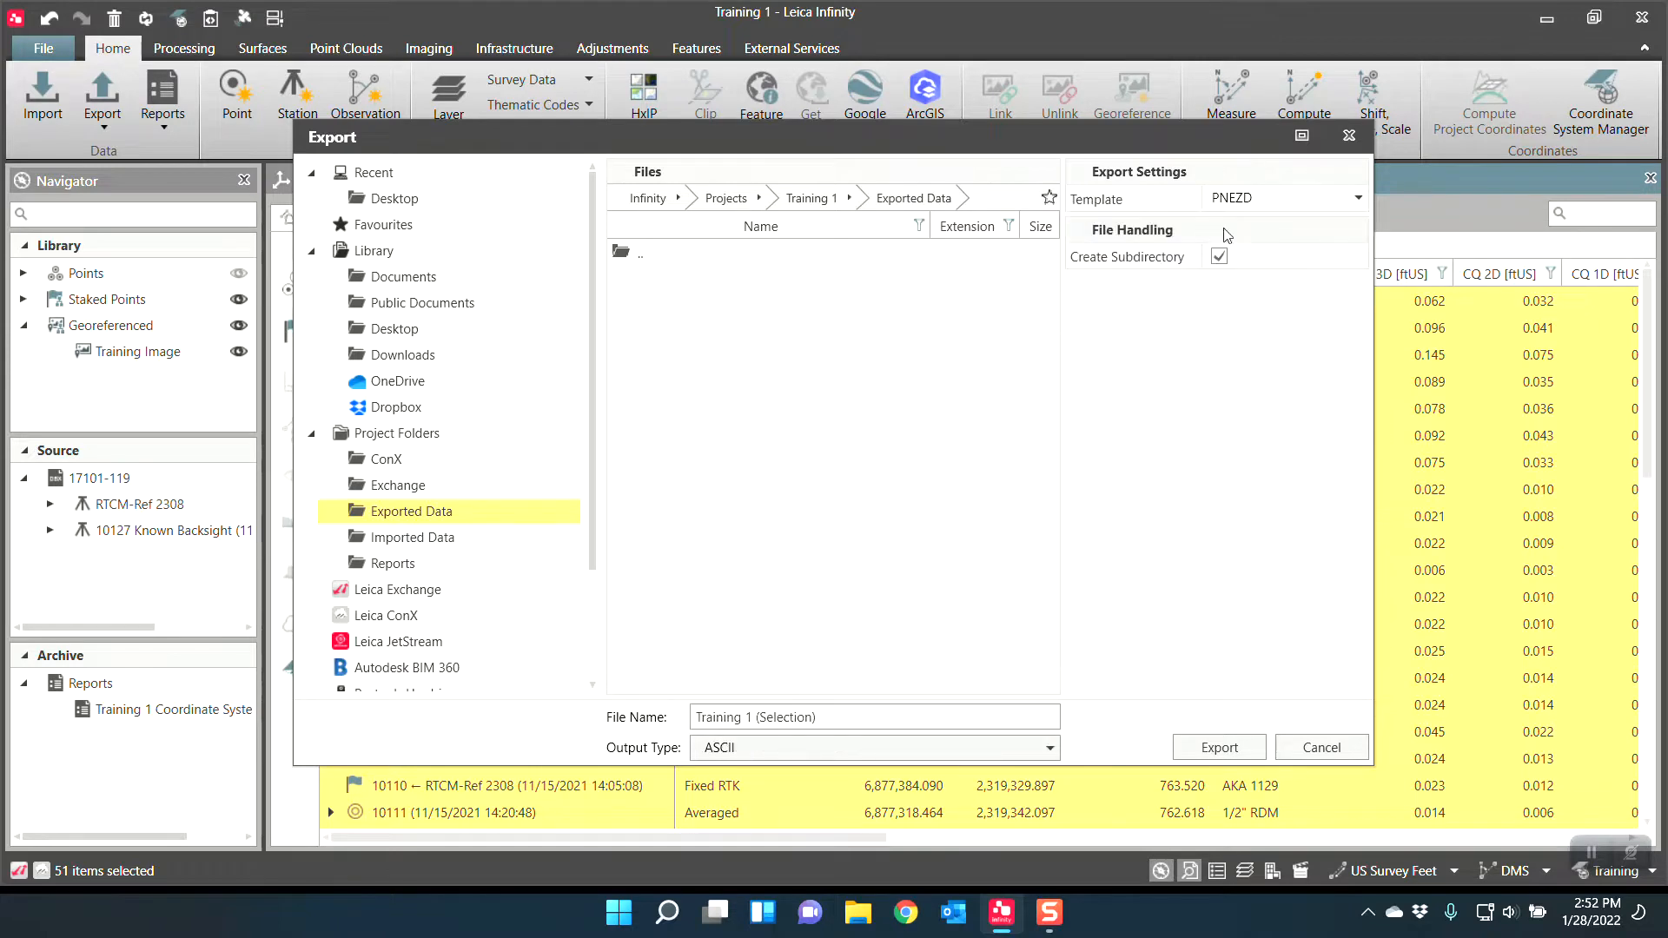
left_click(1251, 206)
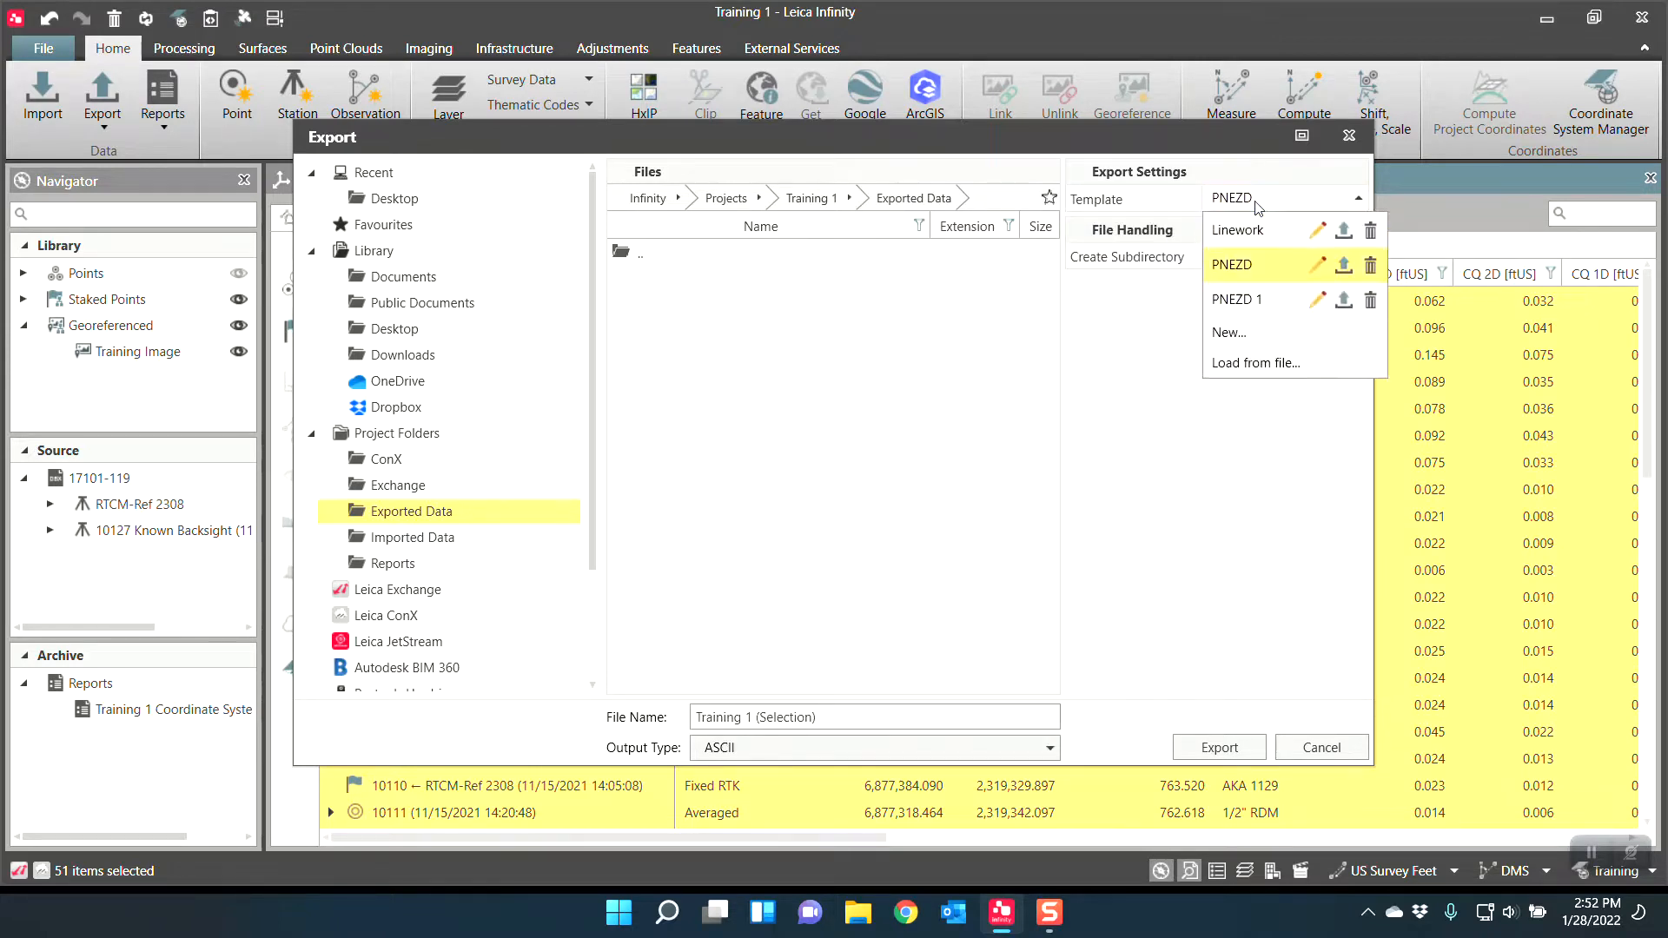
left_click(1232, 265)
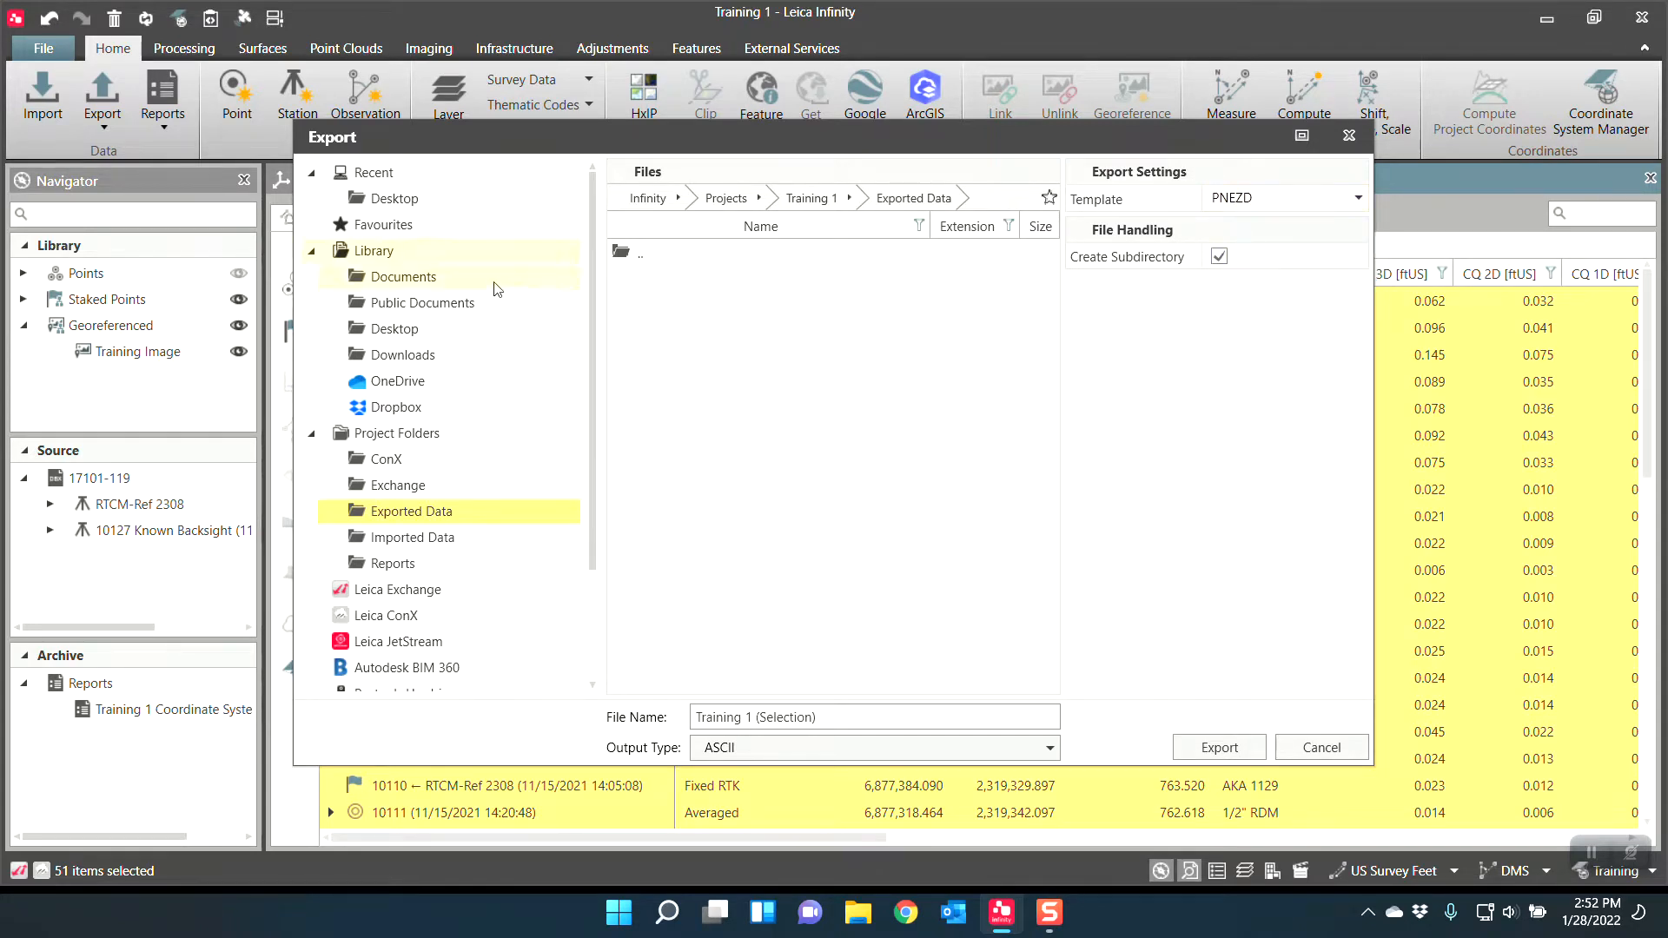
left_click(414, 204)
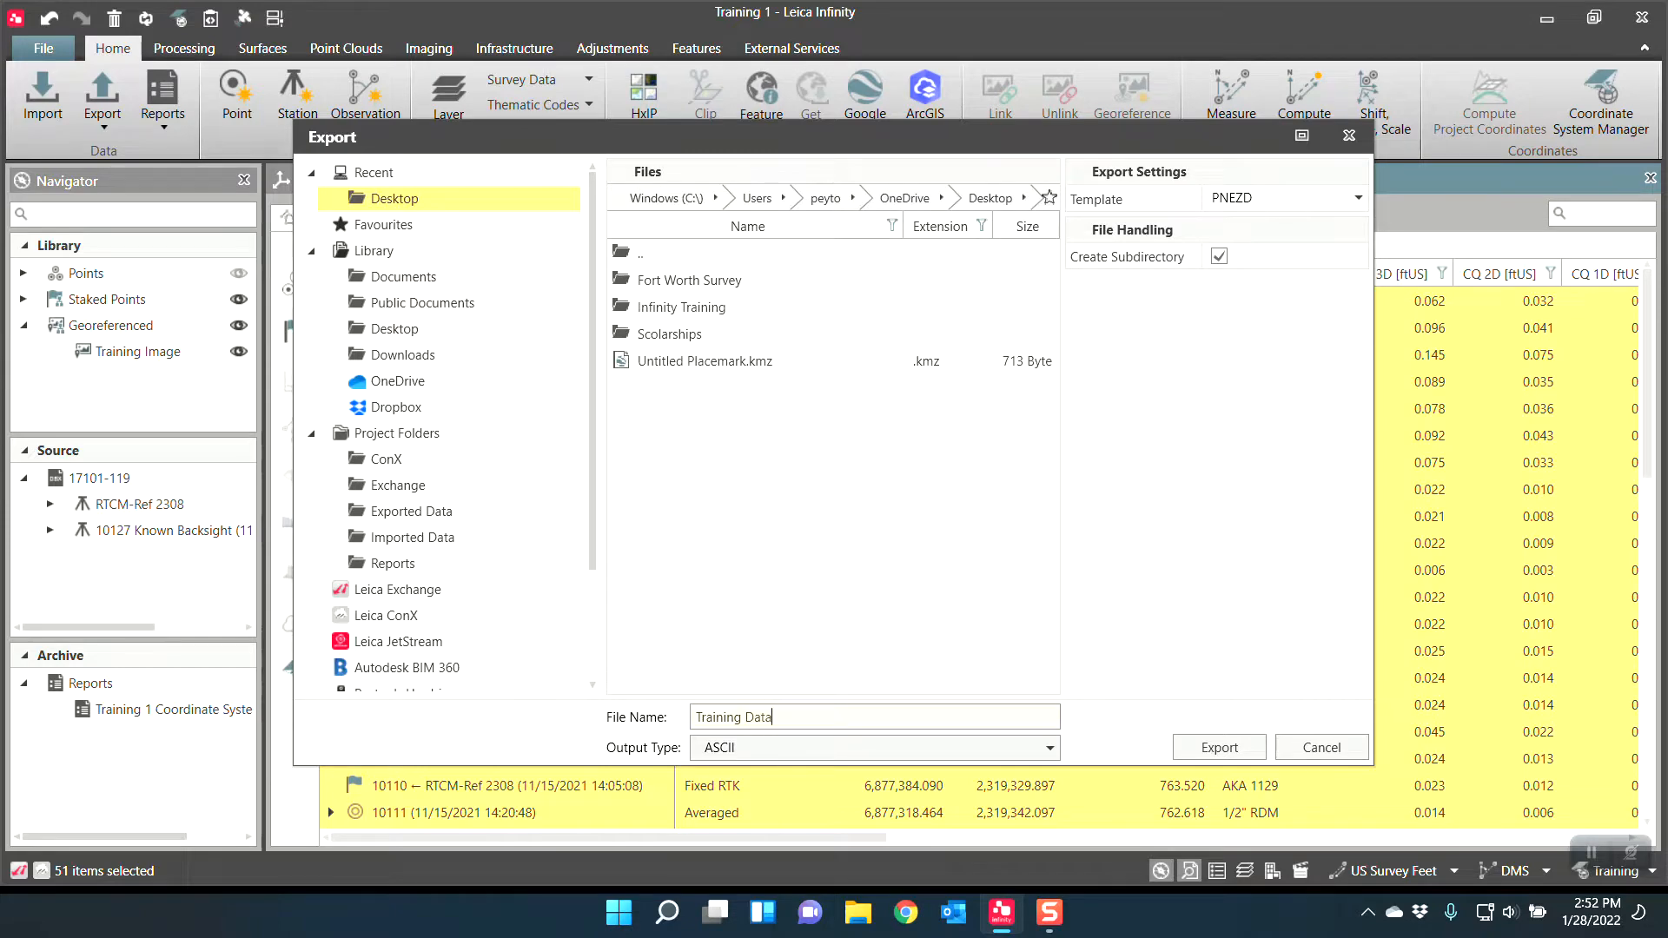
left_click(1229, 751)
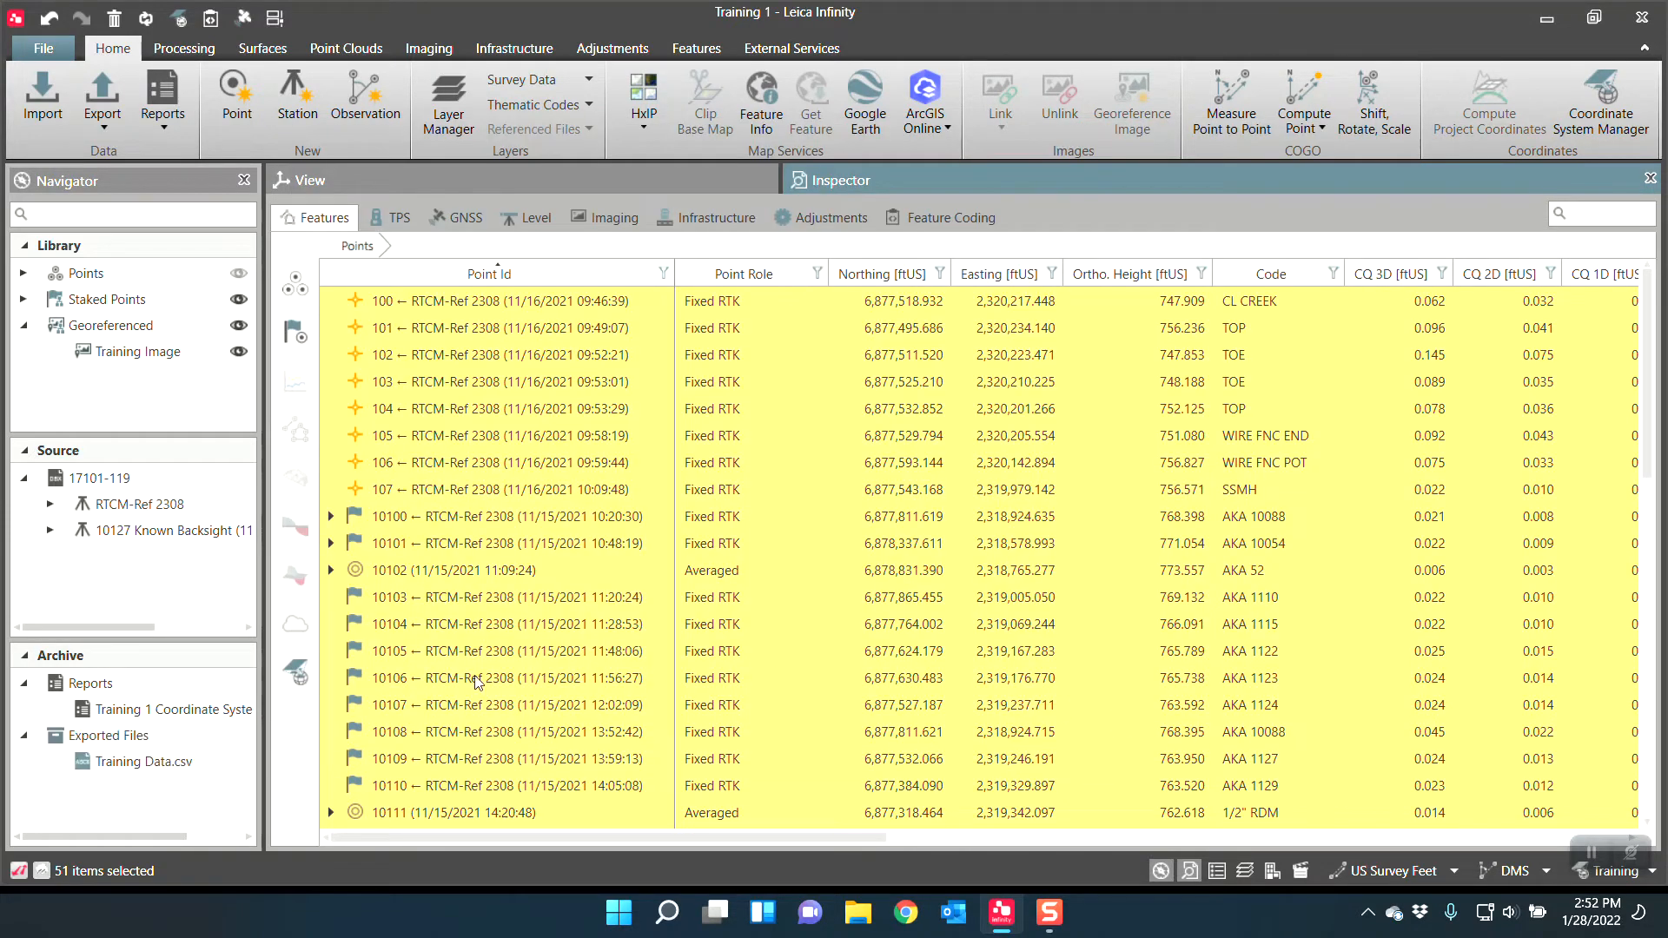
Step: Open the exported Training Data.csv from its containing folder, examine its point coordinates and codes in Excel, and close both windows
left_click(113, 737)
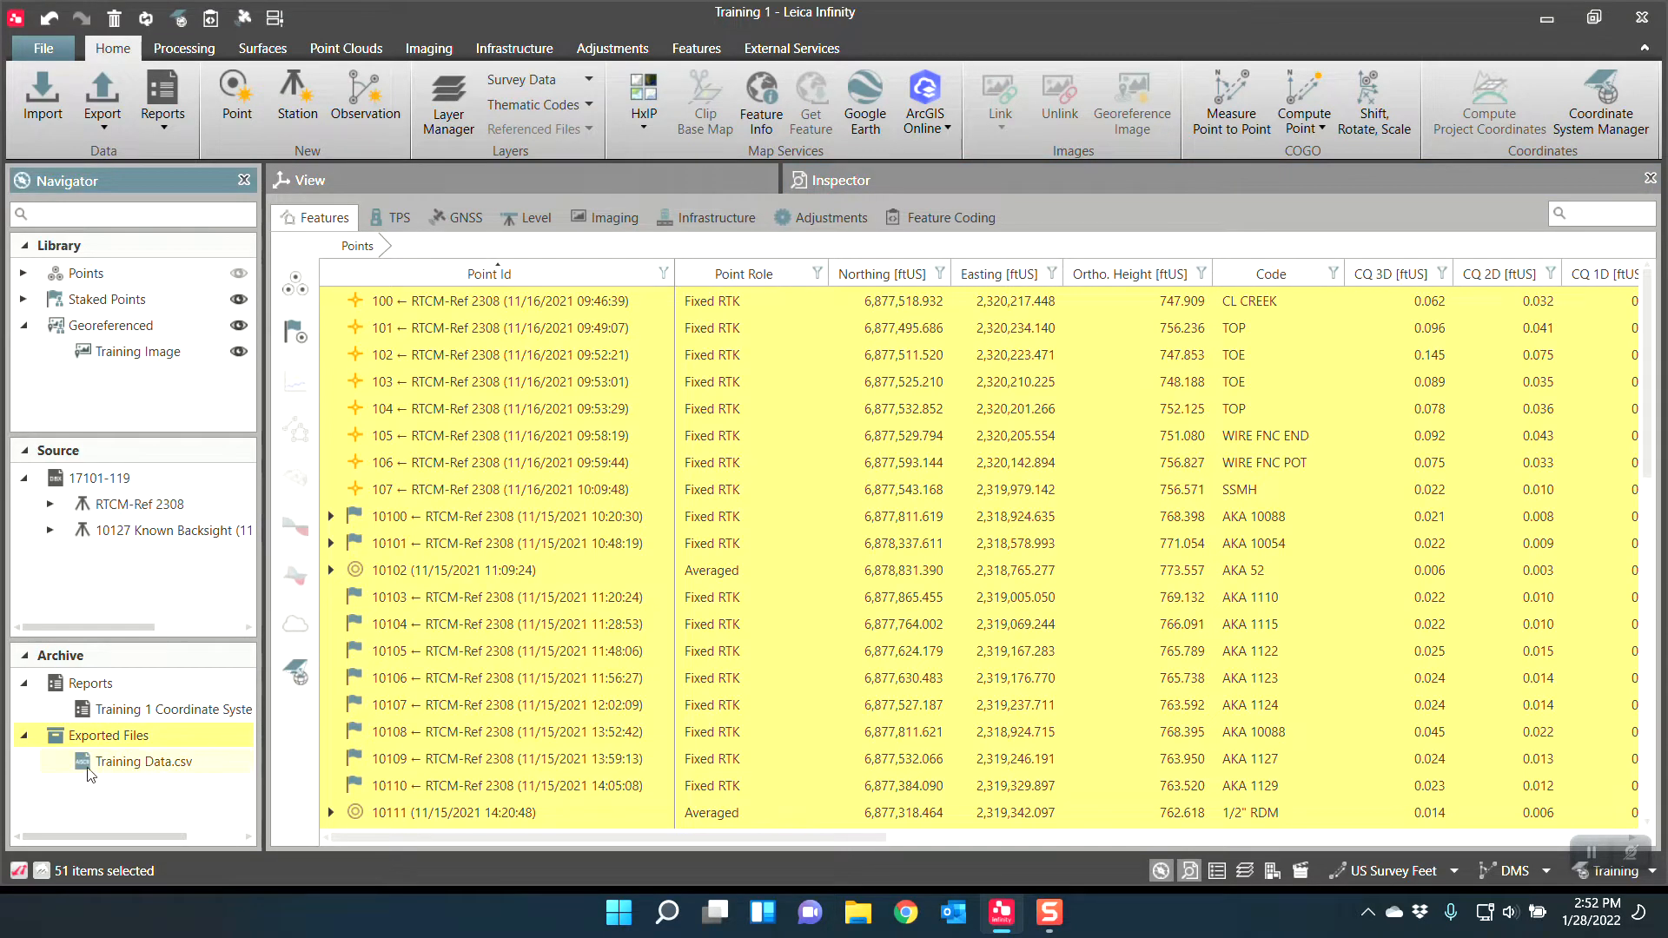
left_click(132, 765)
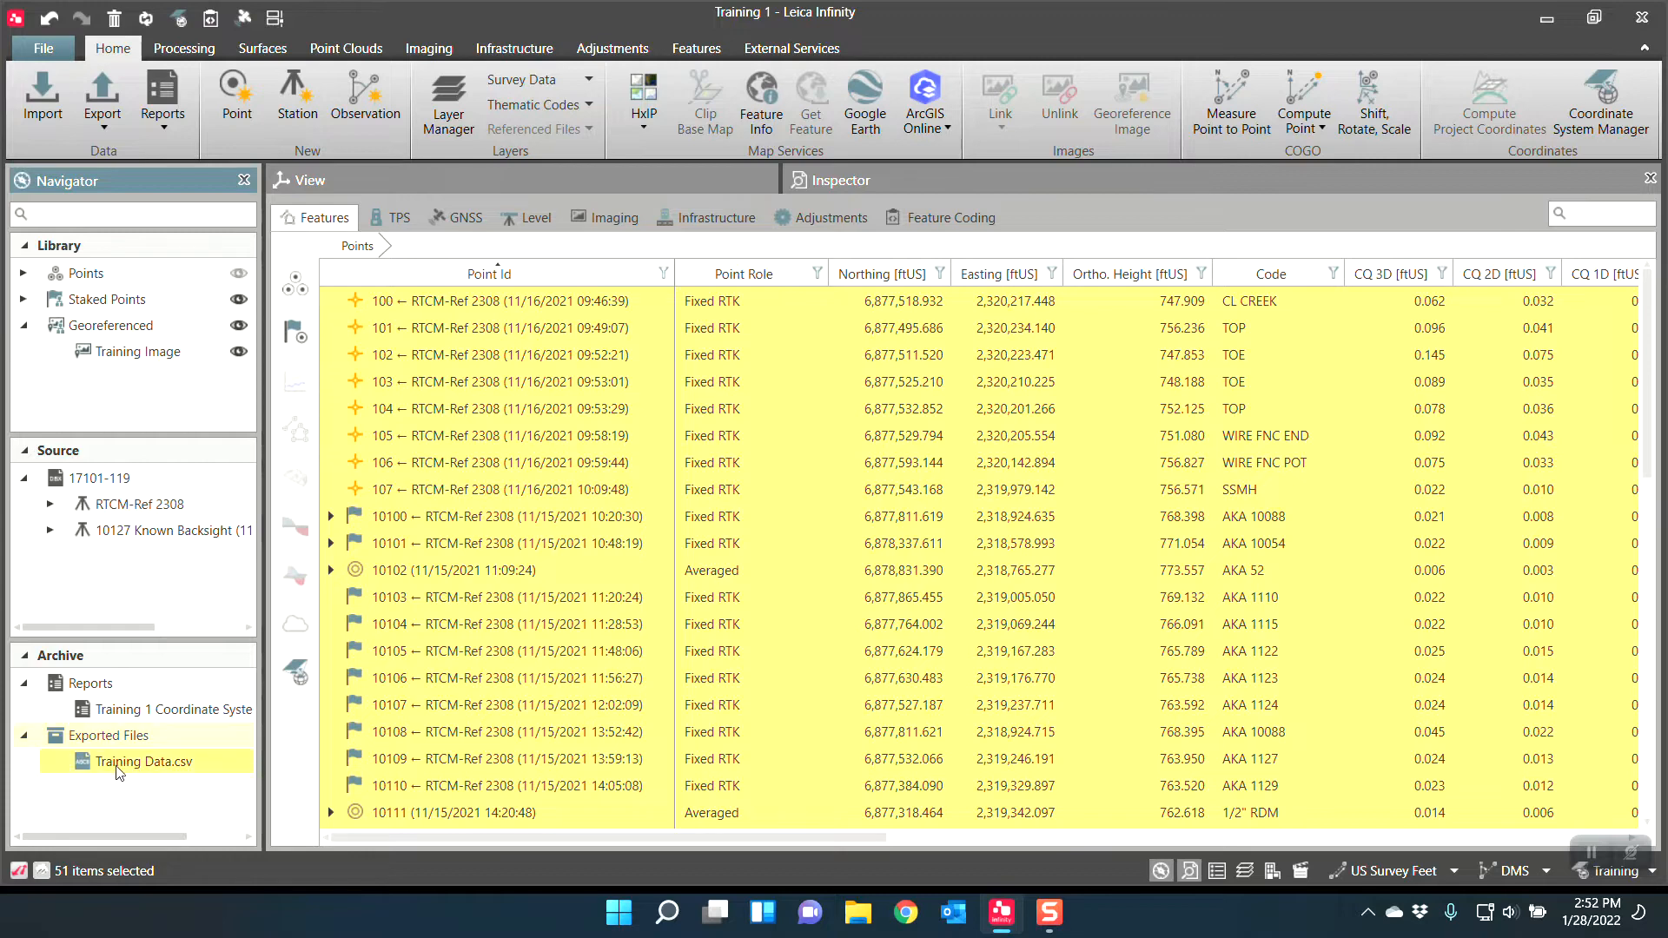
right_click(133, 764)
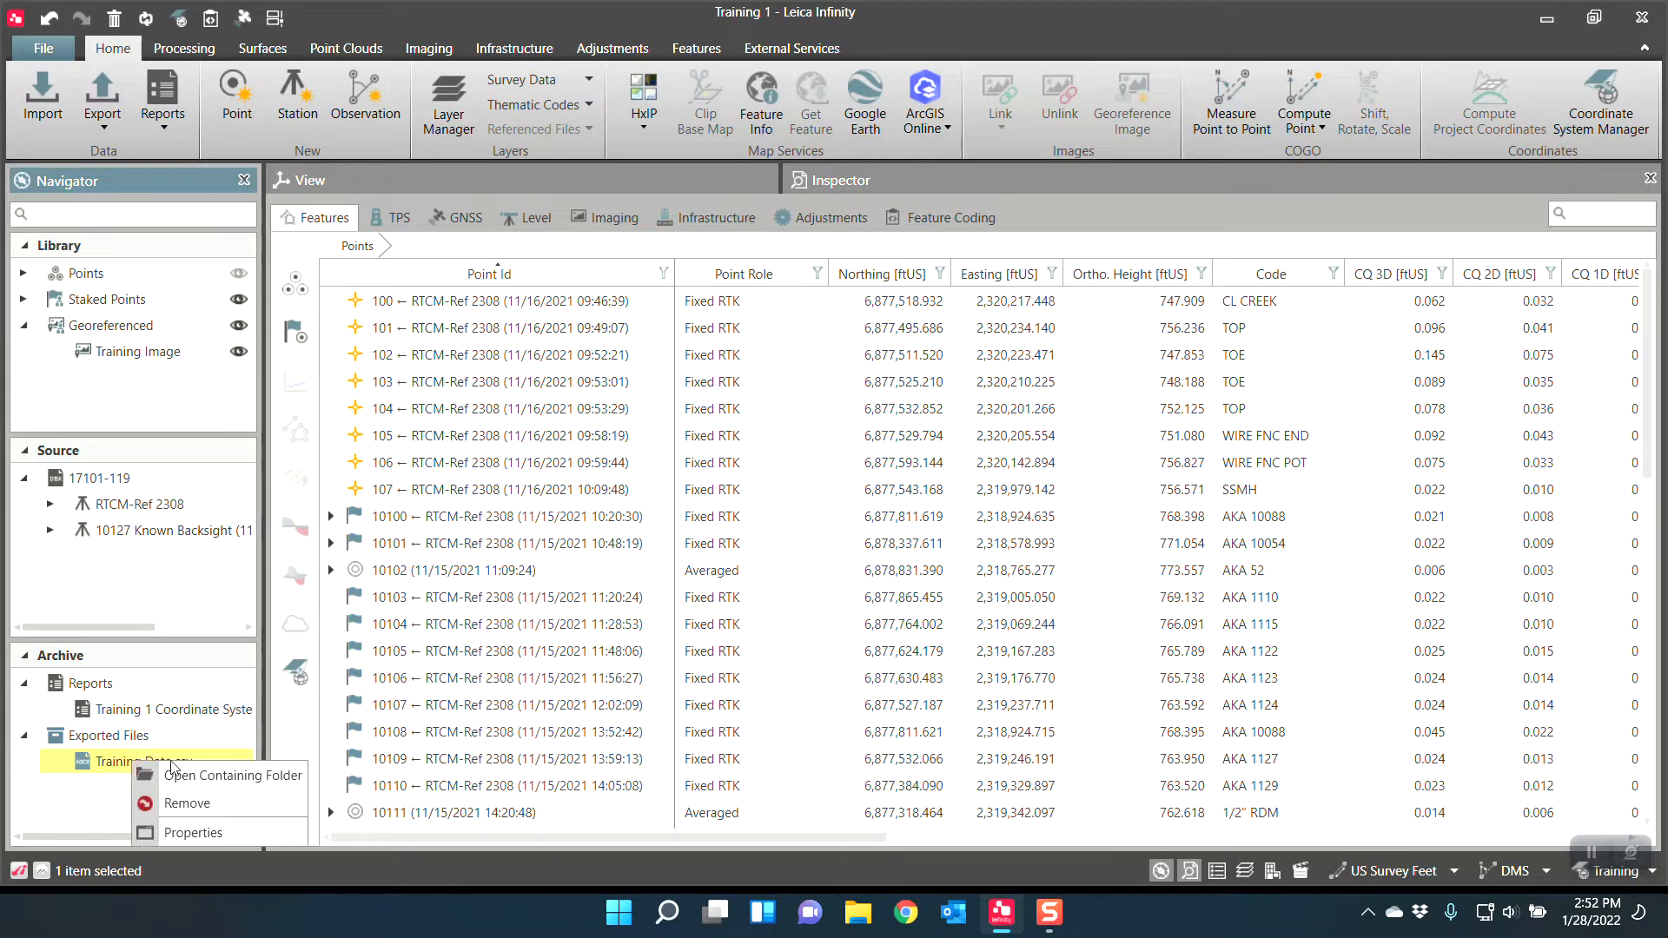
left_click(218, 771)
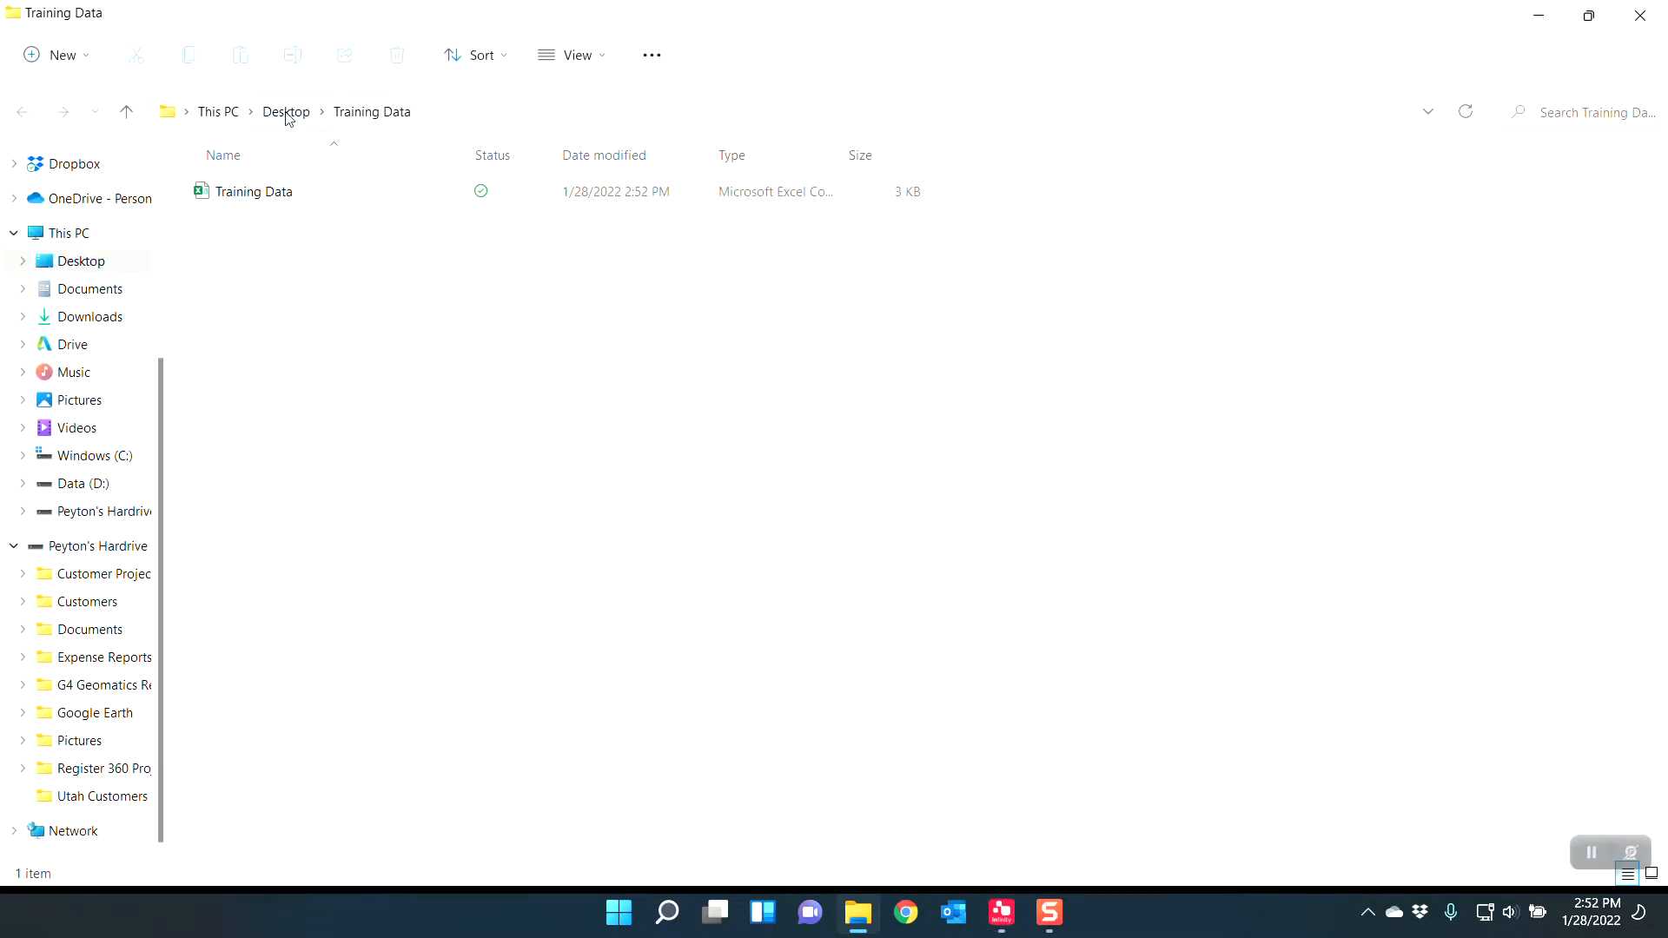
left_click(260, 199)
double_click(261, 199)
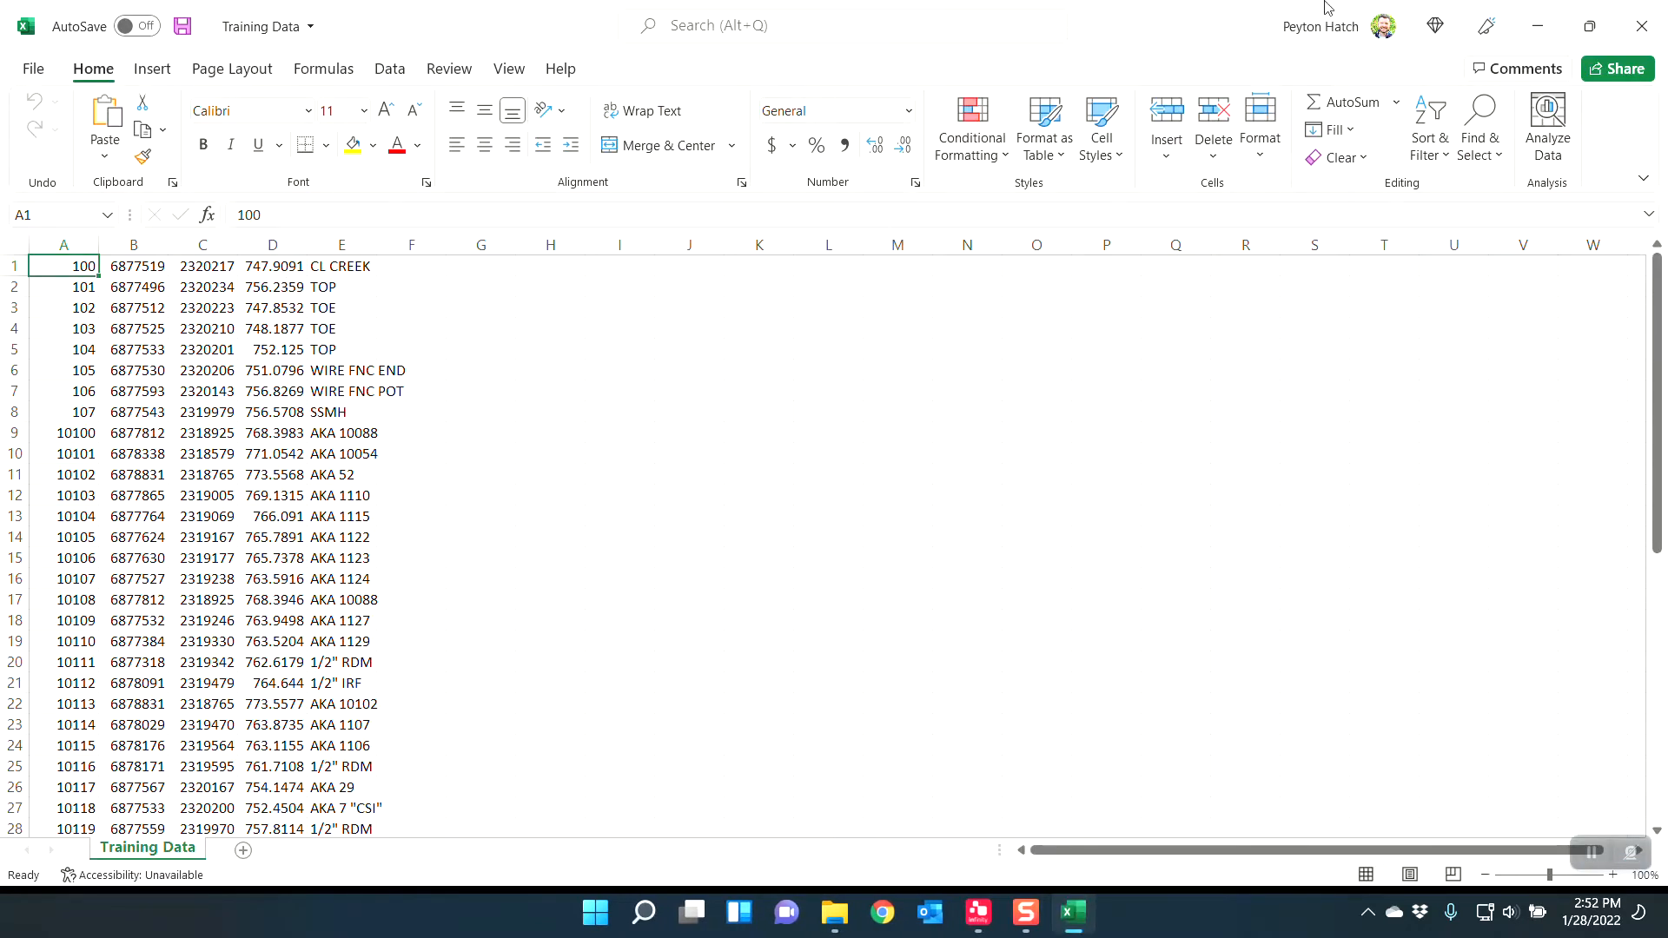
left_click(1641, 25)
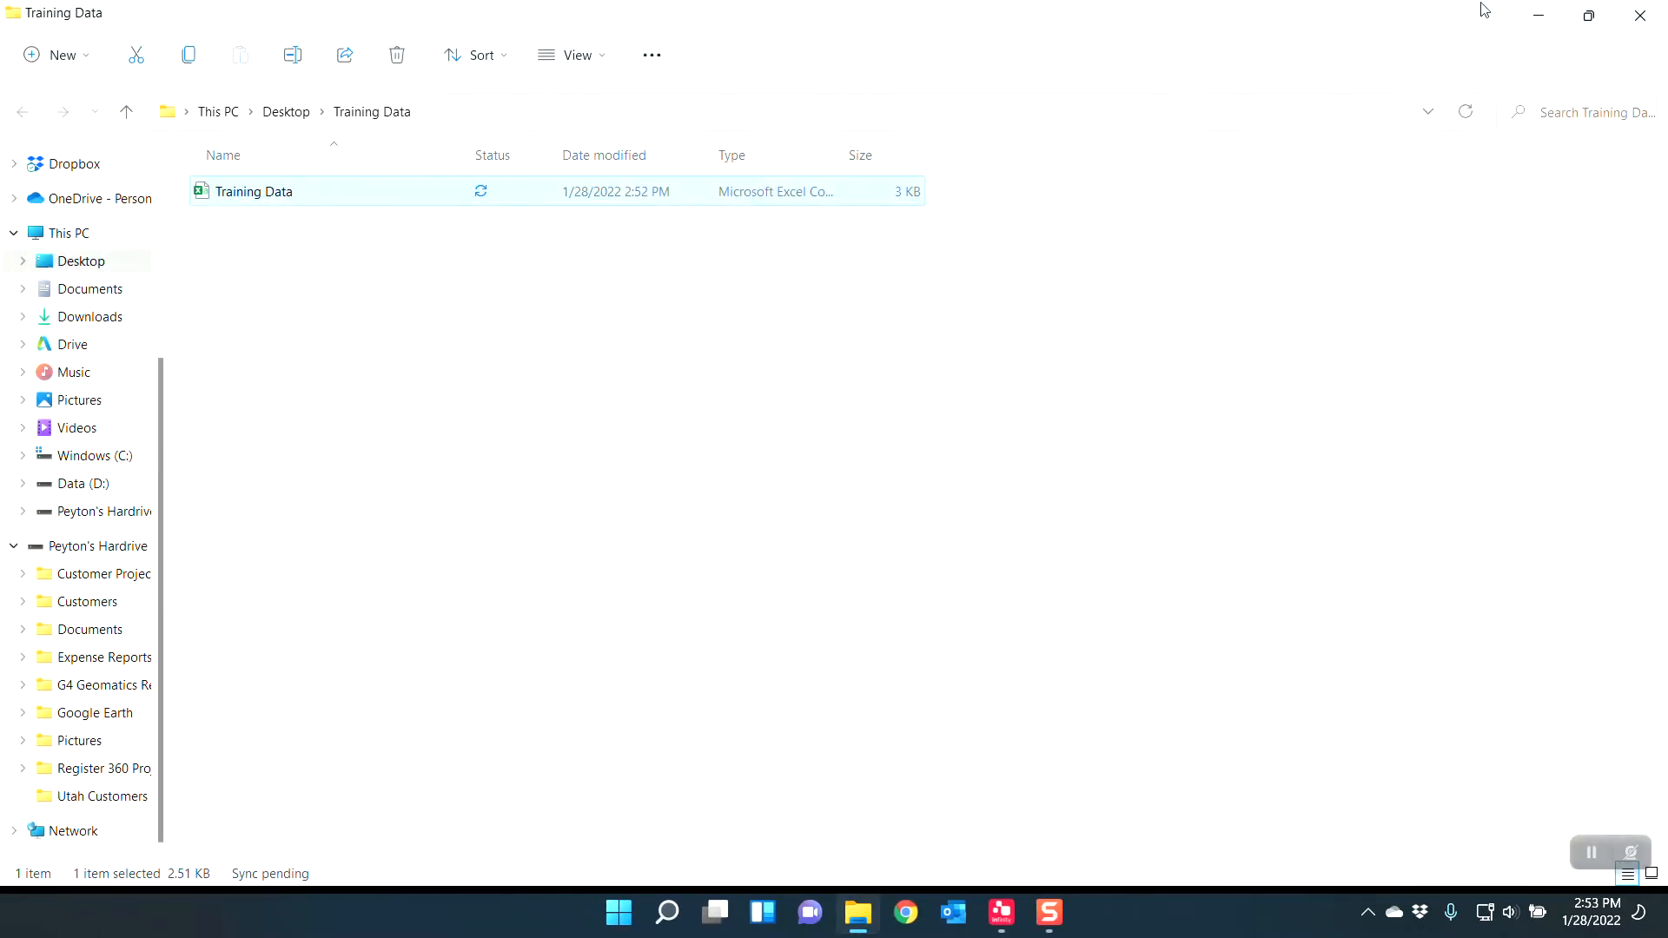
left_click(1640, 14)
Step: Export only the Training coordinate system from the Coordinate System Manager to the Desktop as TRFSET
left_click(546, 177)
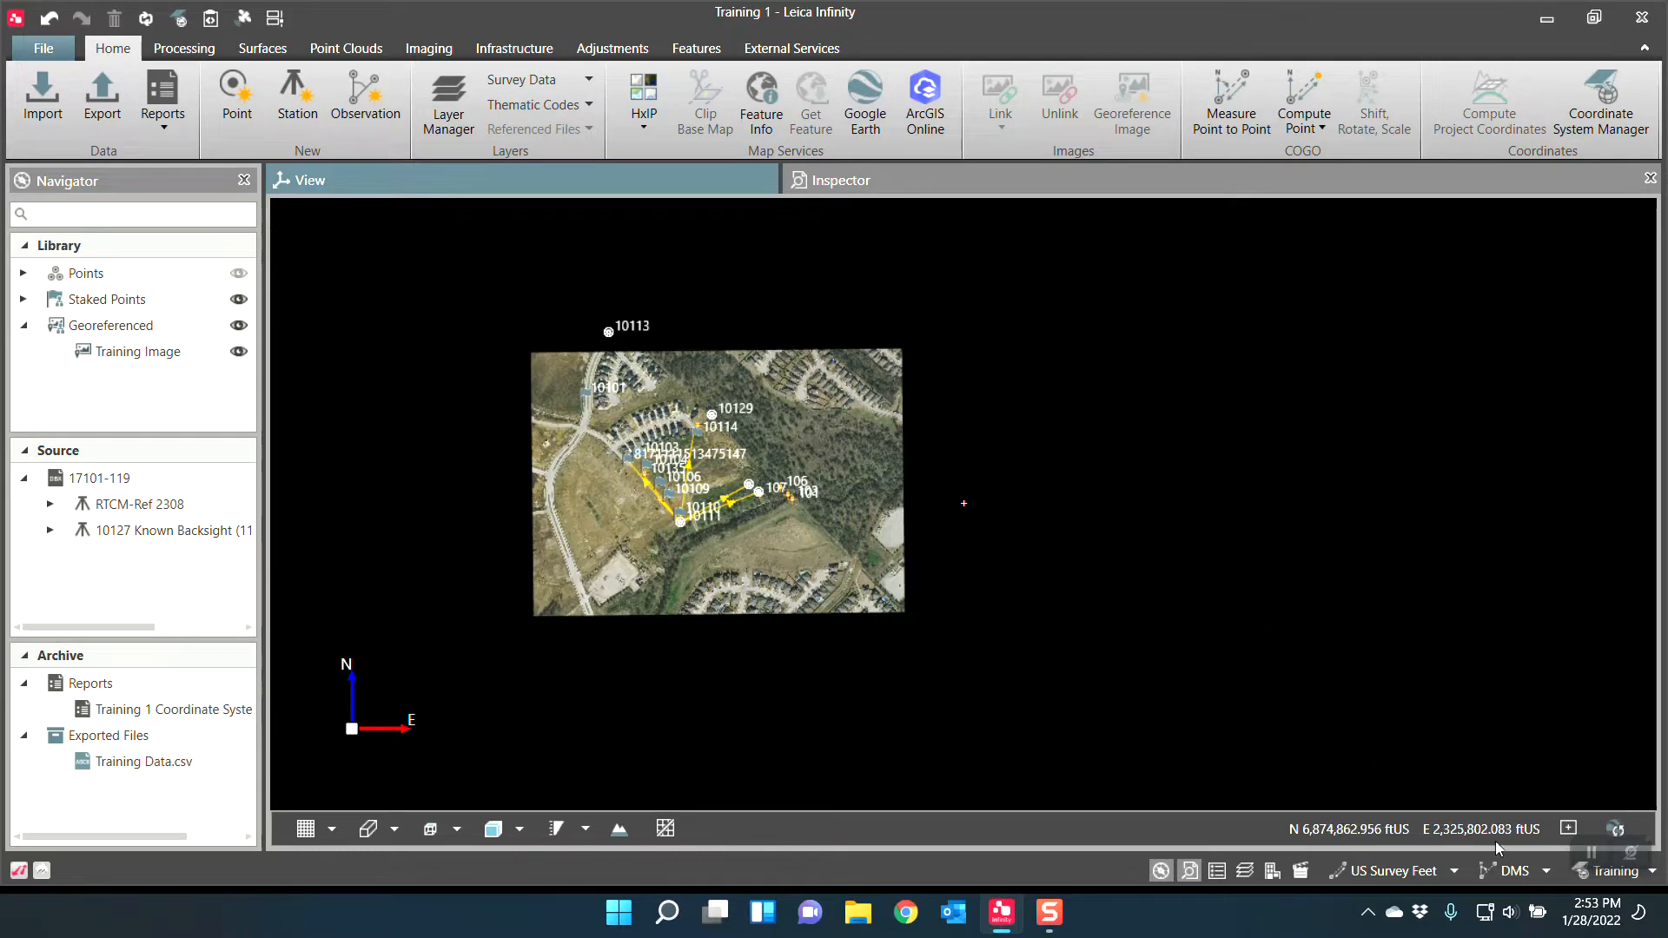
left_click(1604, 113)
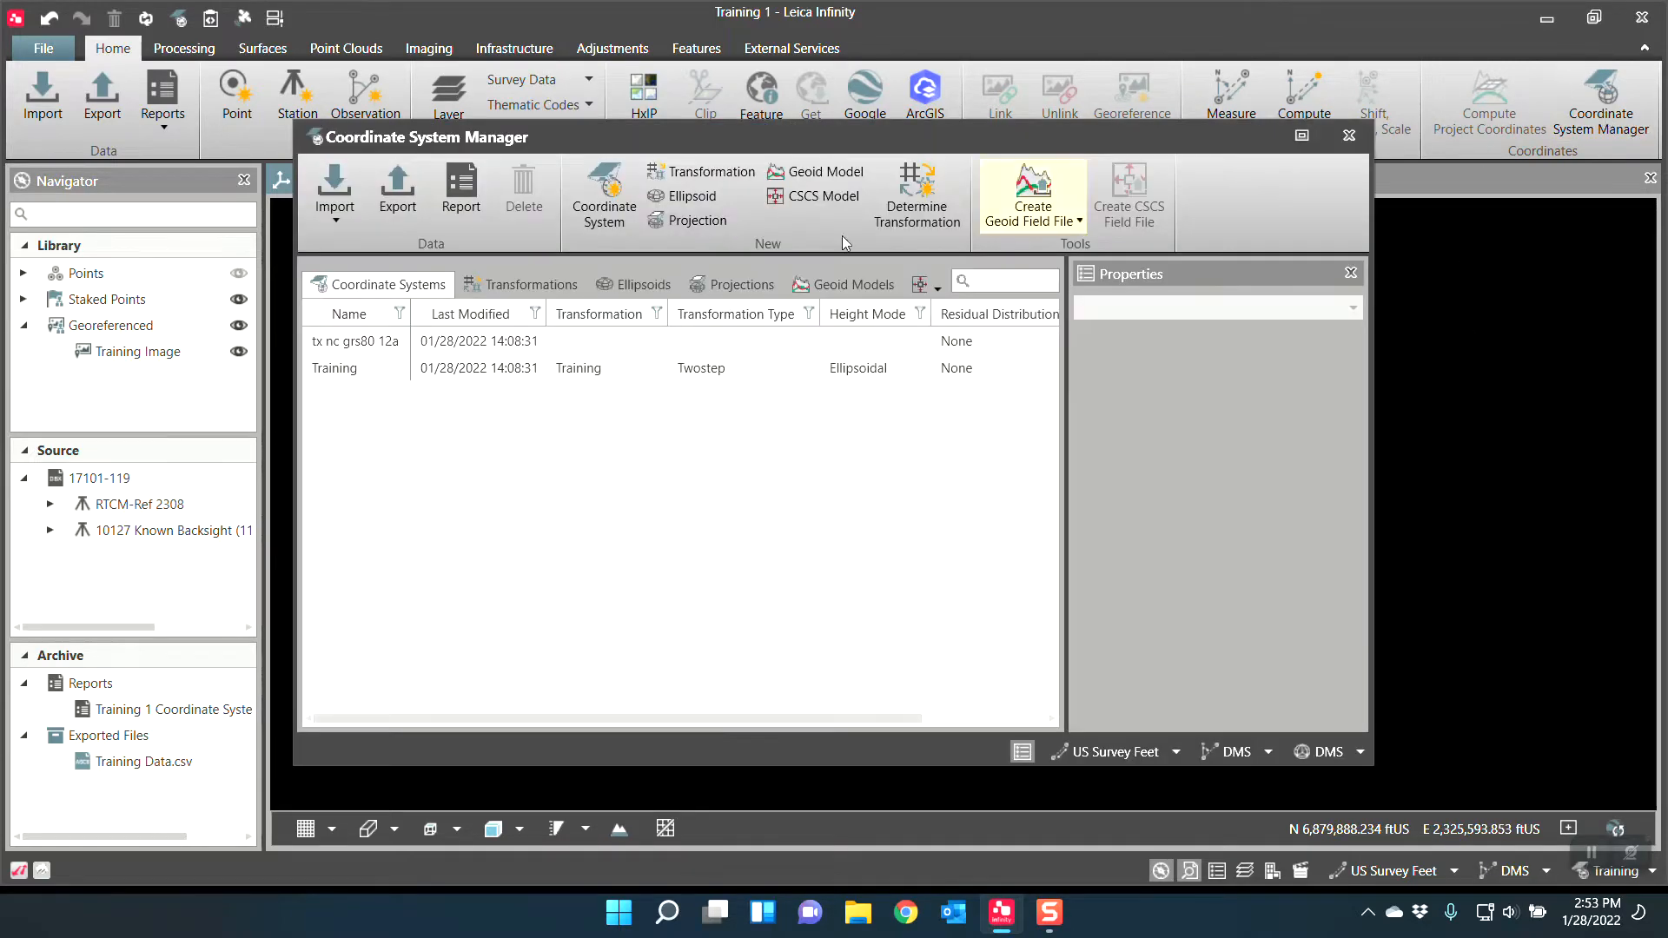
left_click(352, 379)
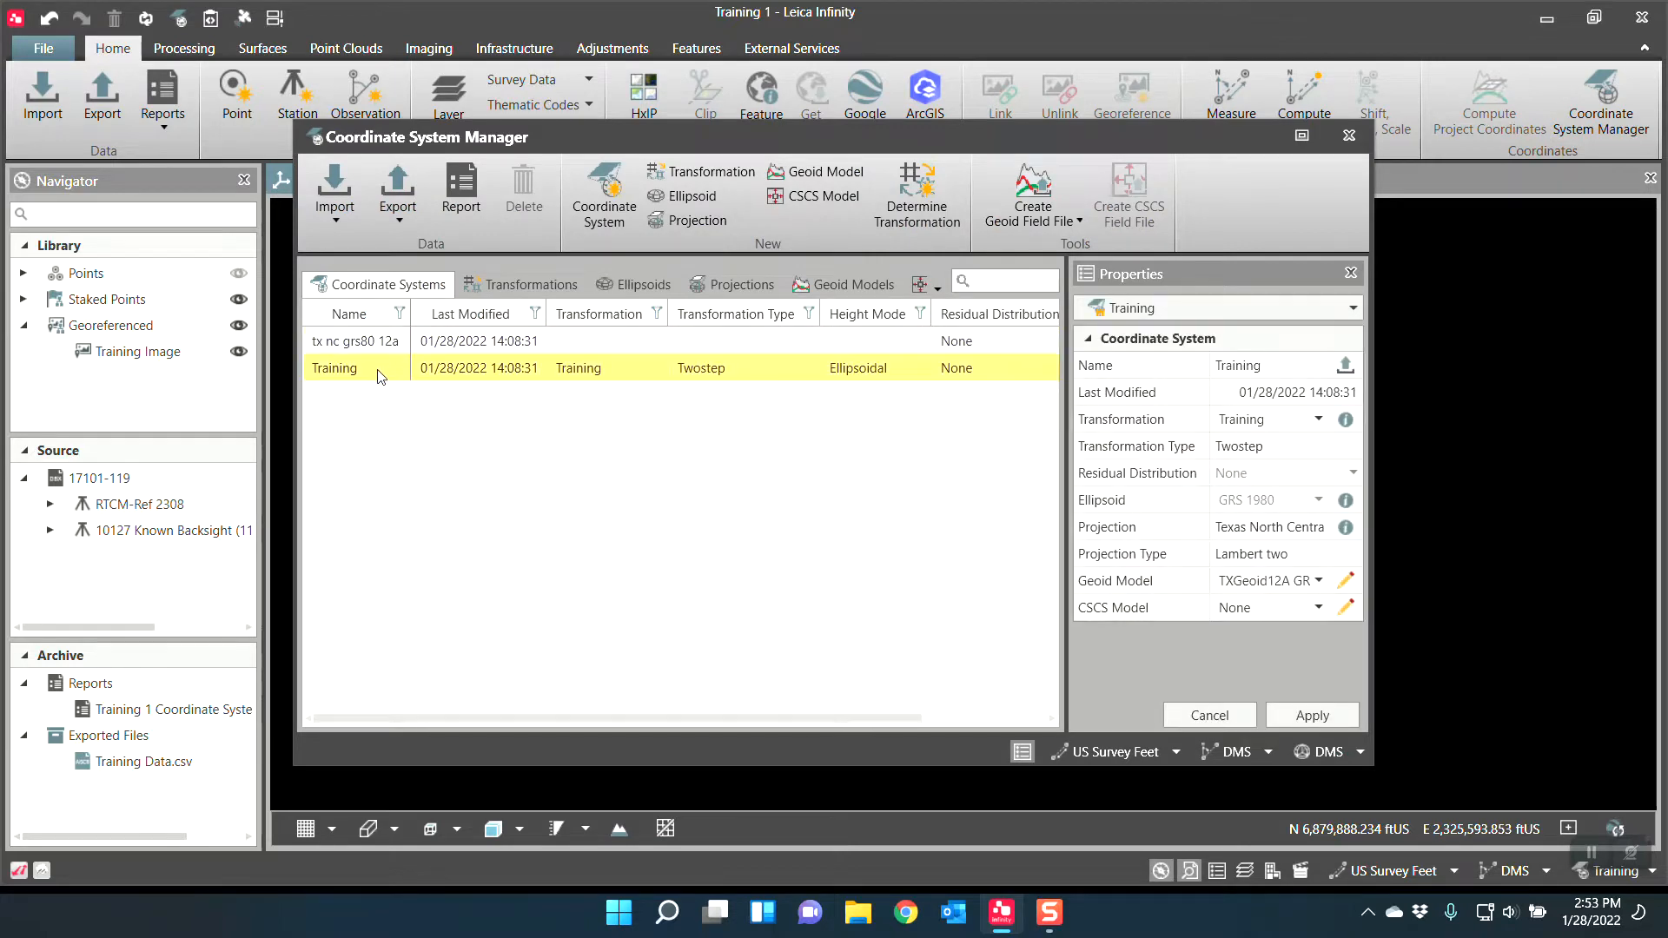
left_click(399, 215)
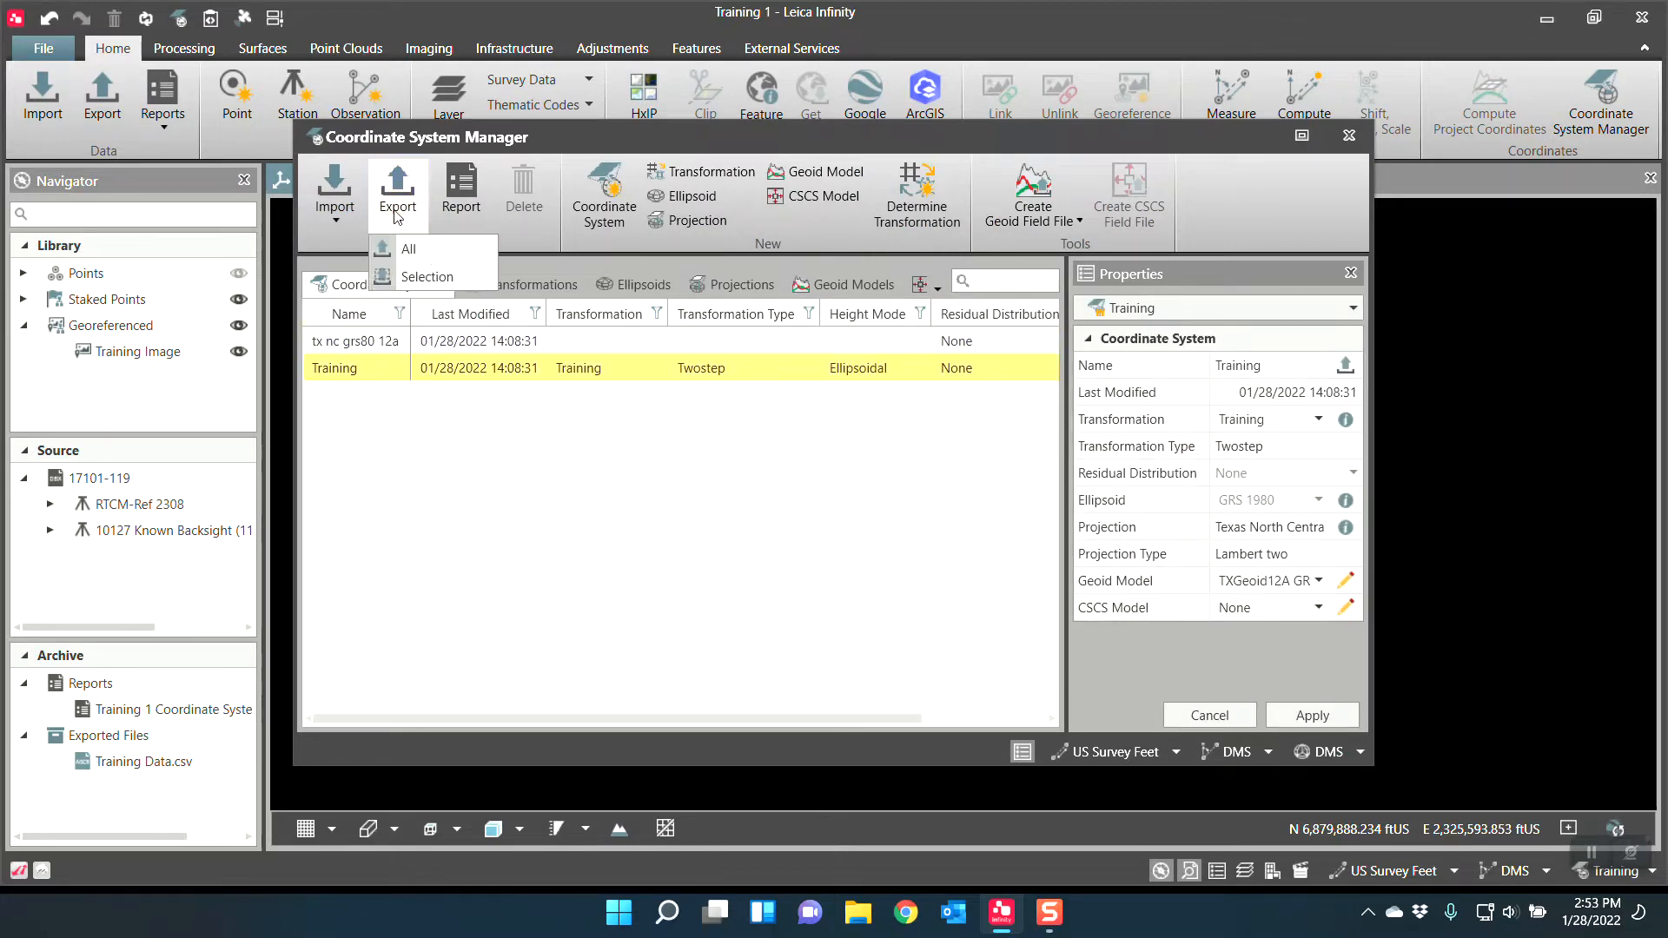
left_click(424, 280)
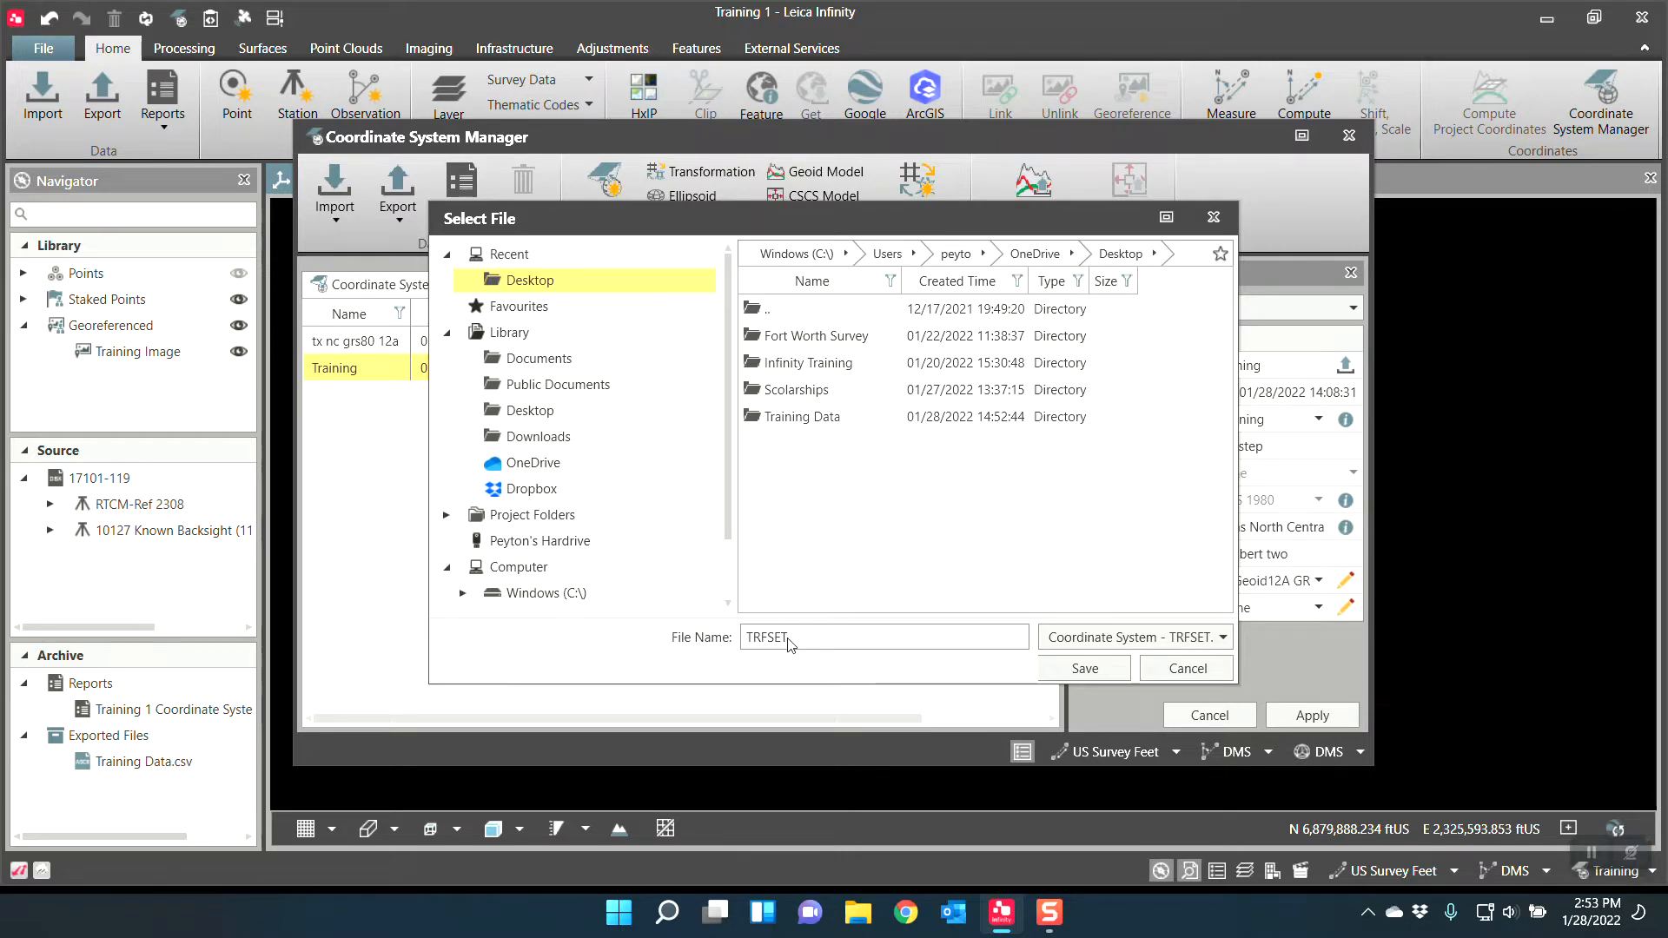
left_click(1085, 669)
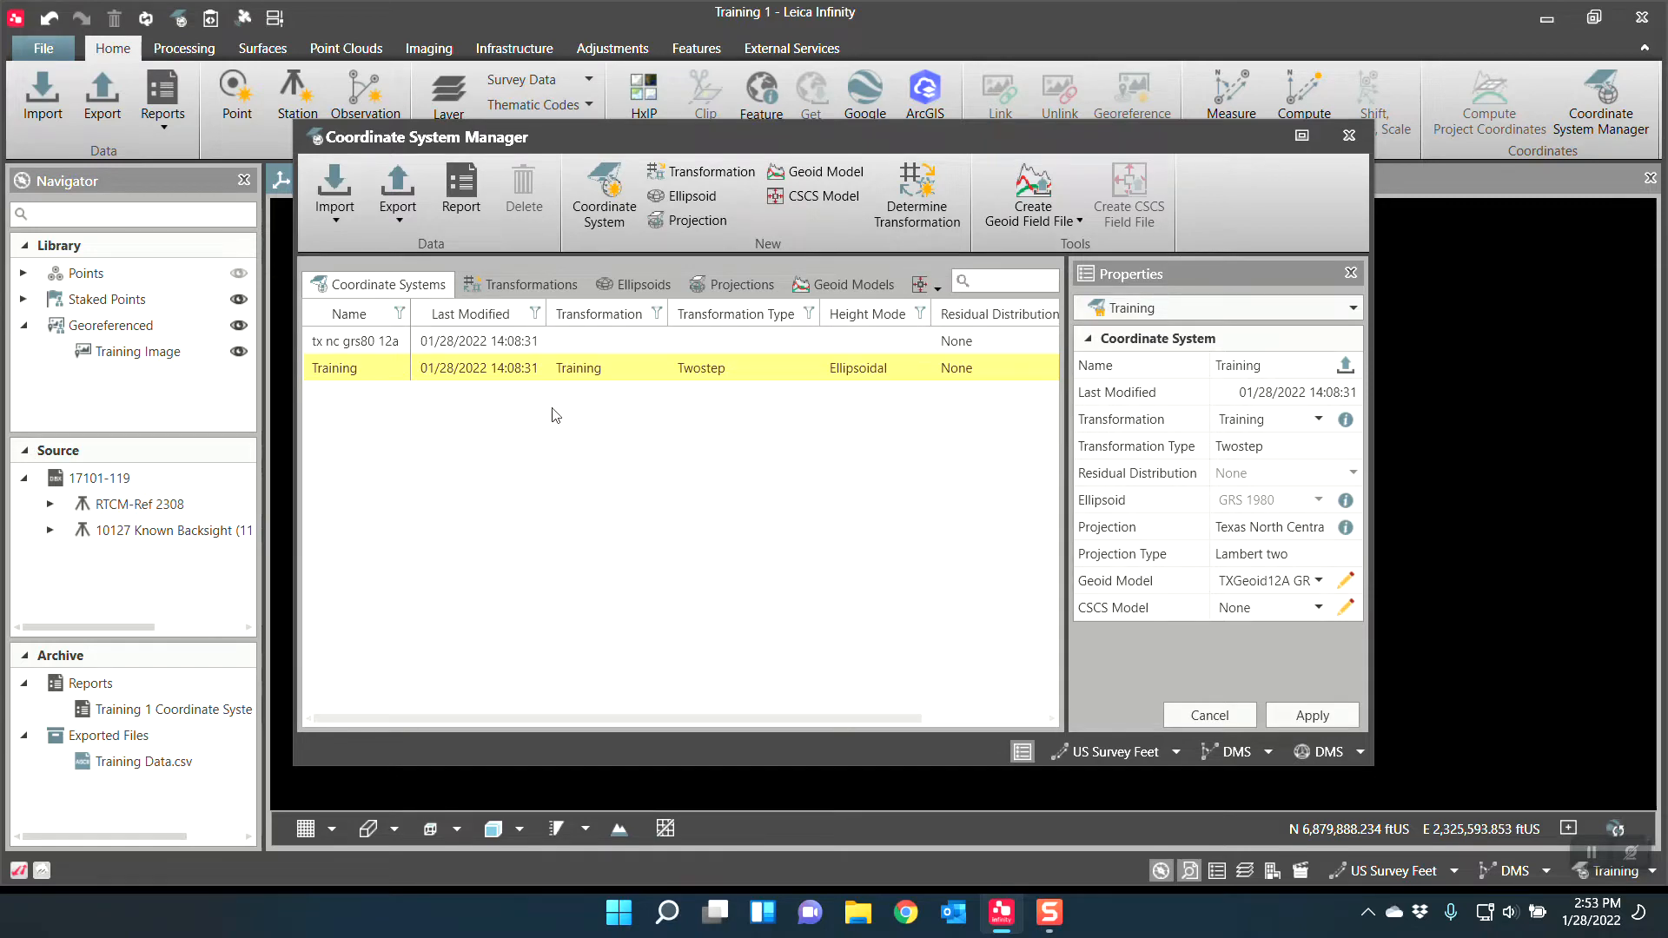
left_click(1349, 135)
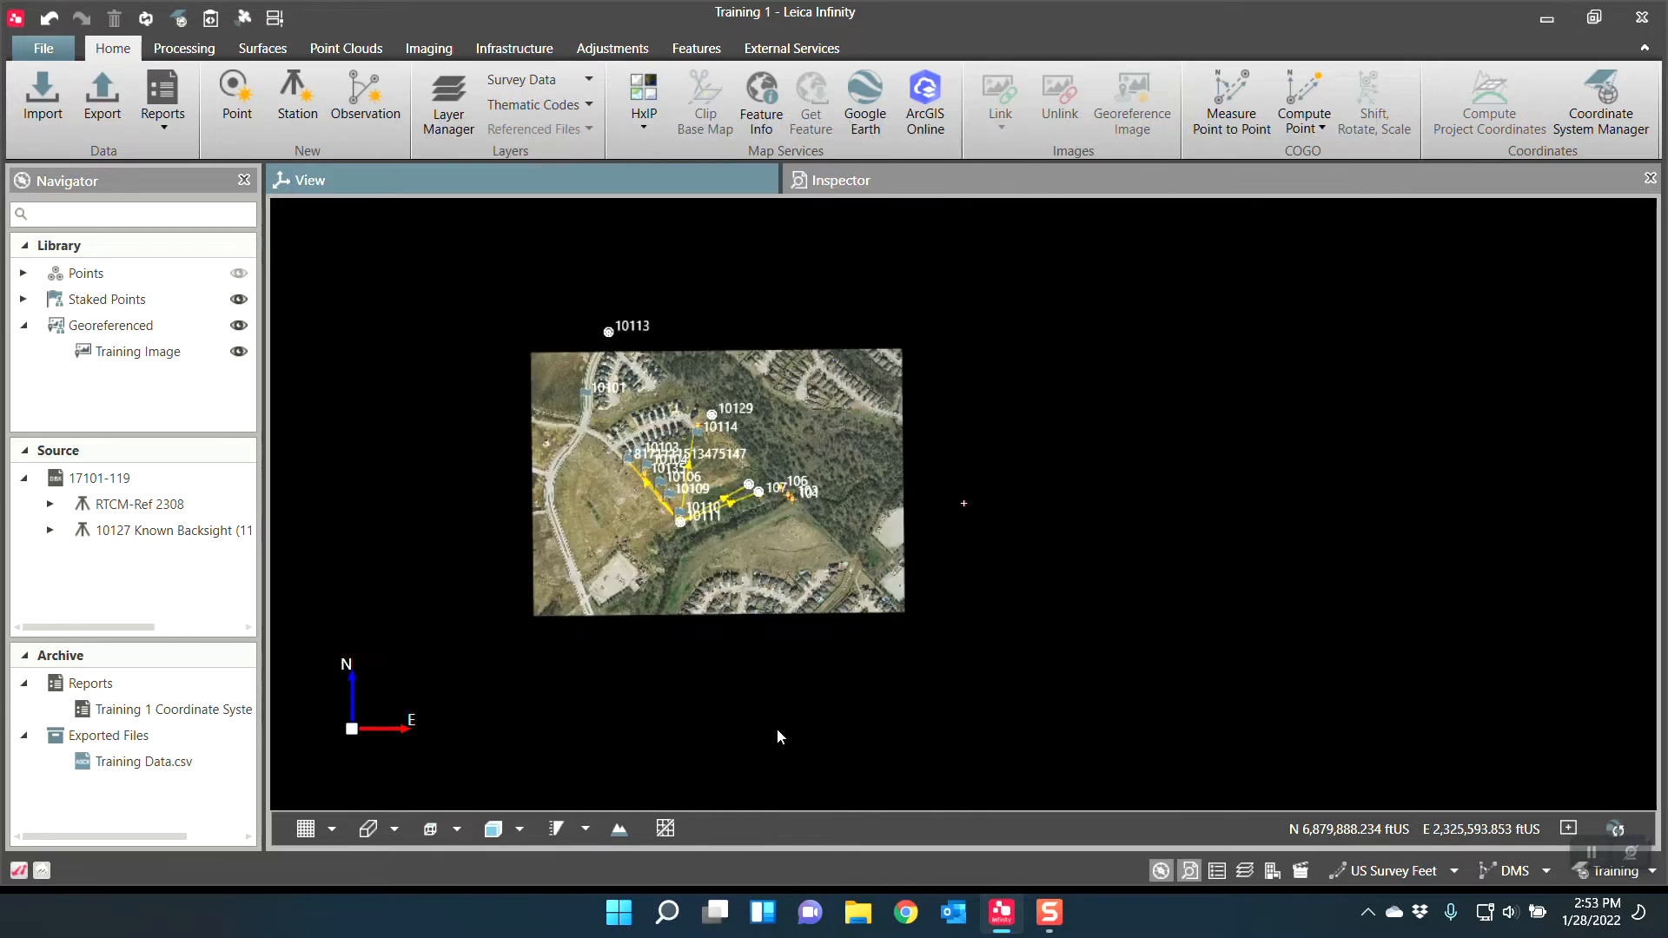
Step: Switch to File Explorer and check the Desktop folder for the exported TRFSET file
left_click(857, 912)
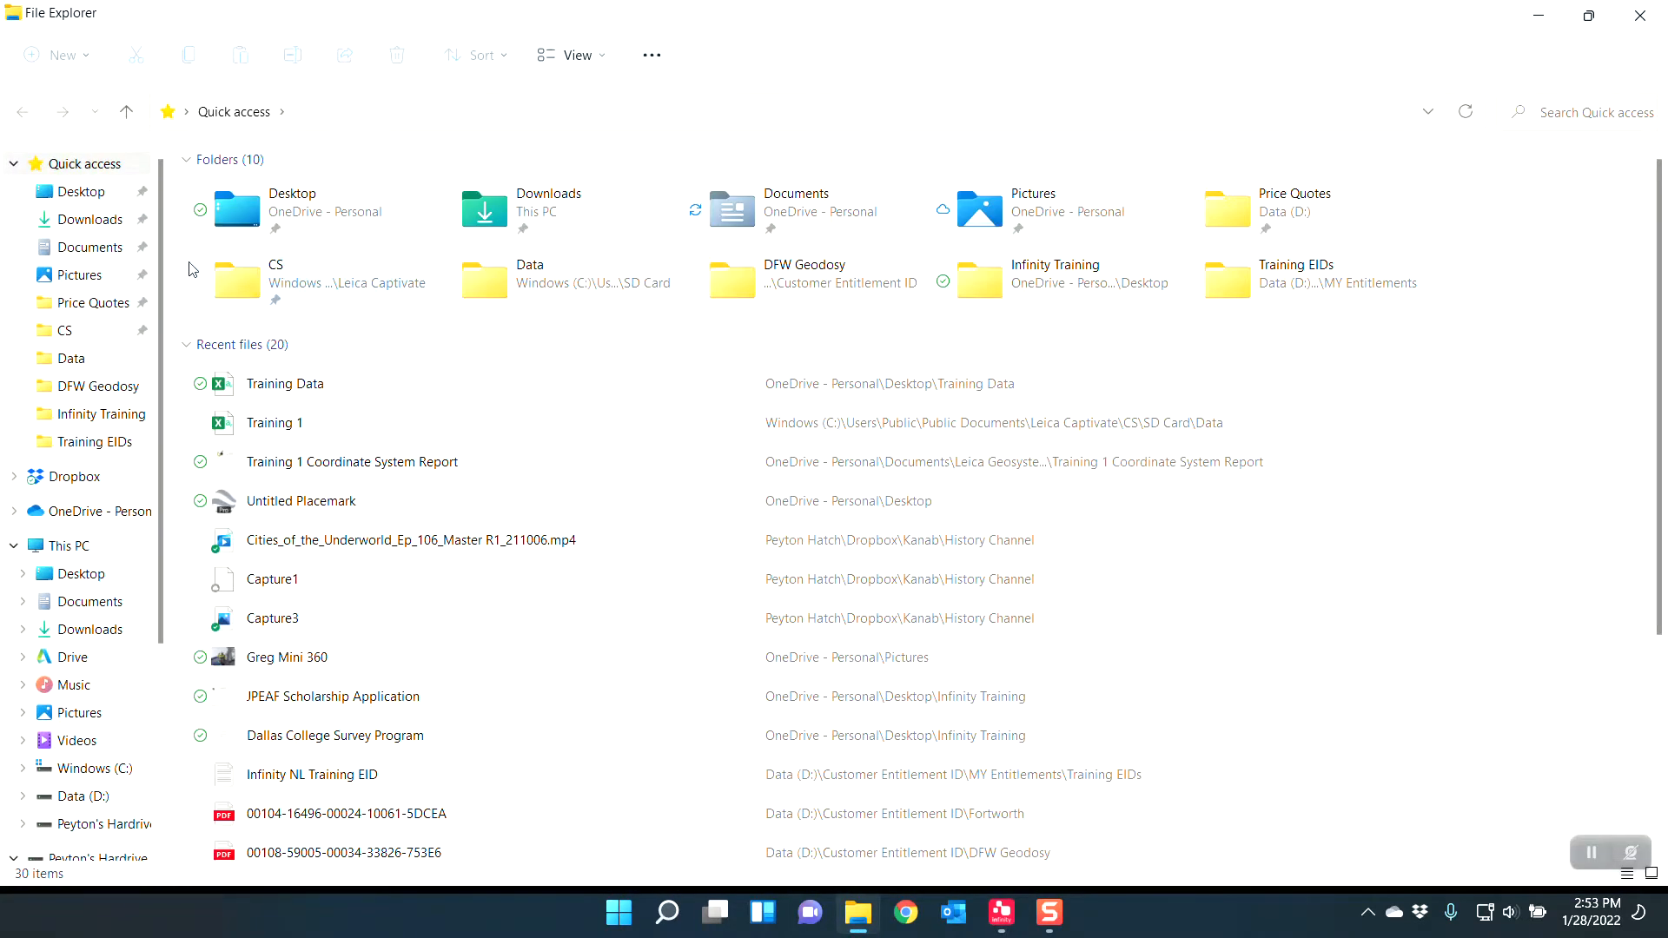
left_click(95, 197)
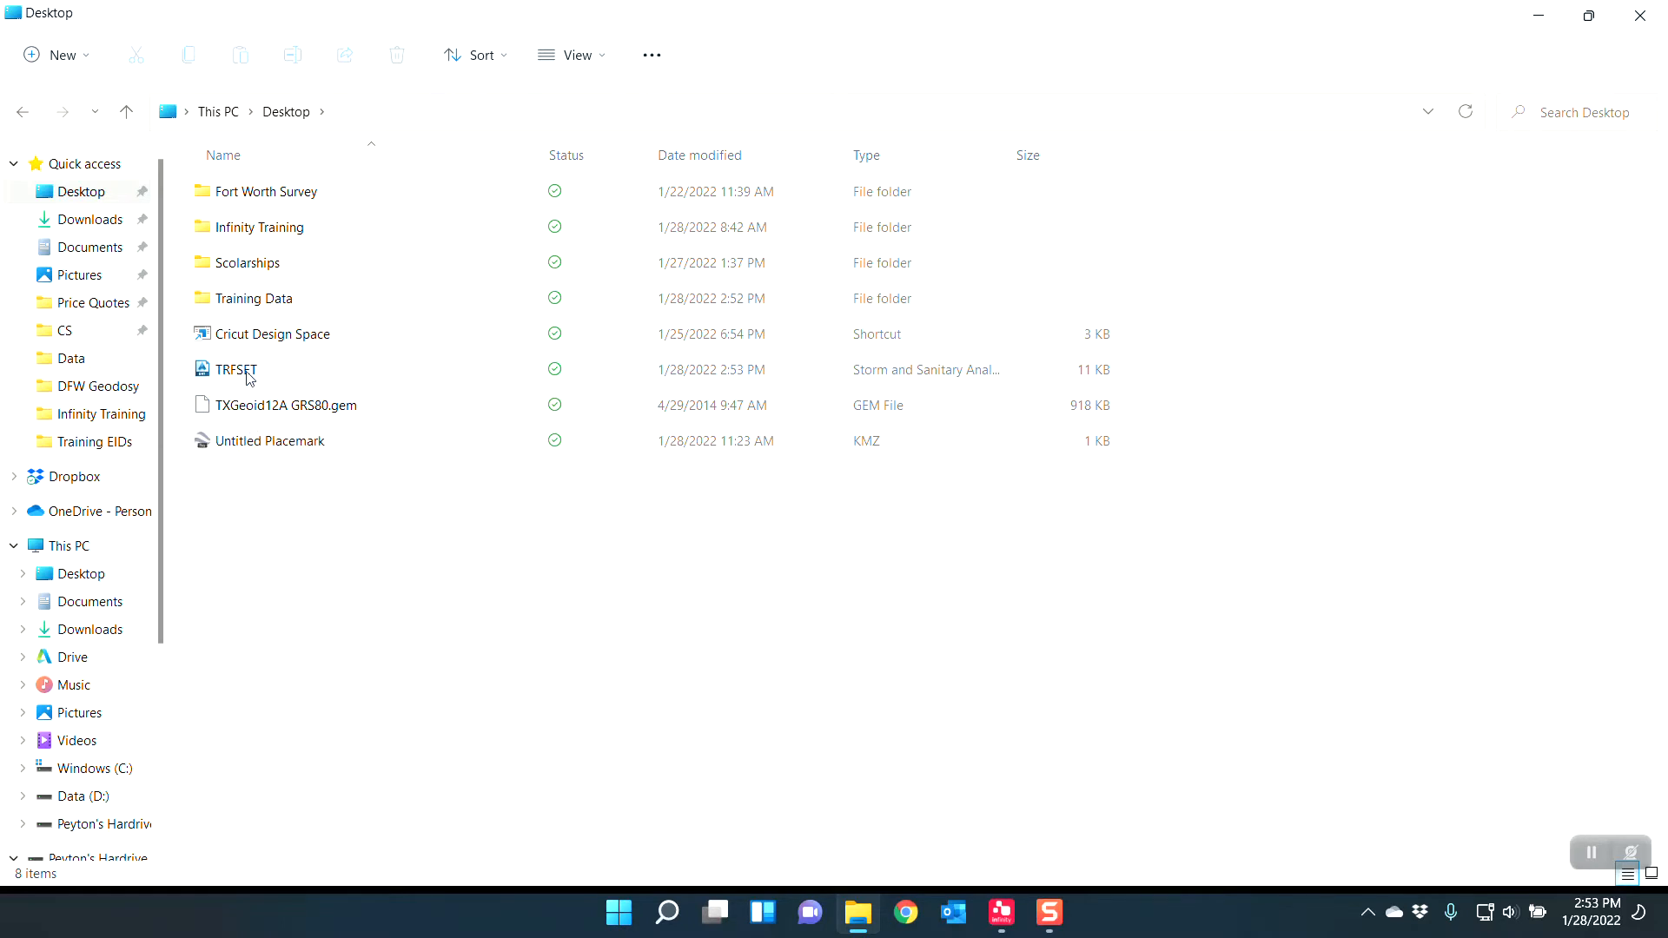
Step: Return to the Leica Infinity project and compare the Training Image with the HxIP base map, switching the base map on and off
left_click(1640, 15)
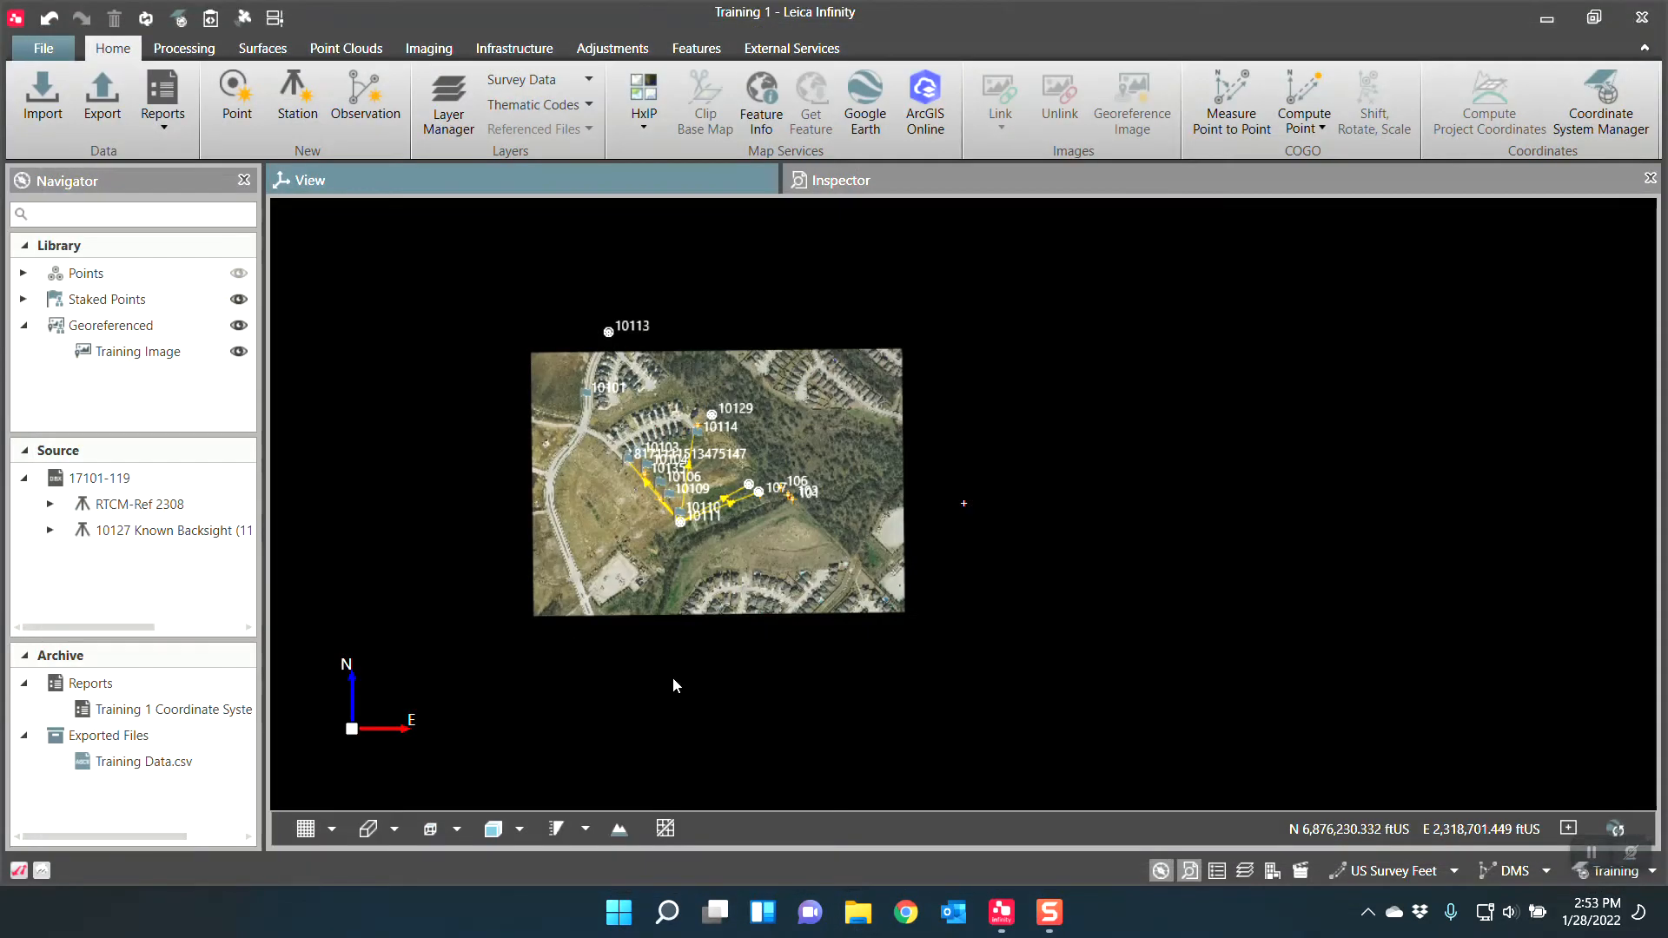
left_click_drag(696, 525, 800, 529)
scroll(848, 530, "up", 2)
scroll(752, 435, "up", 2)
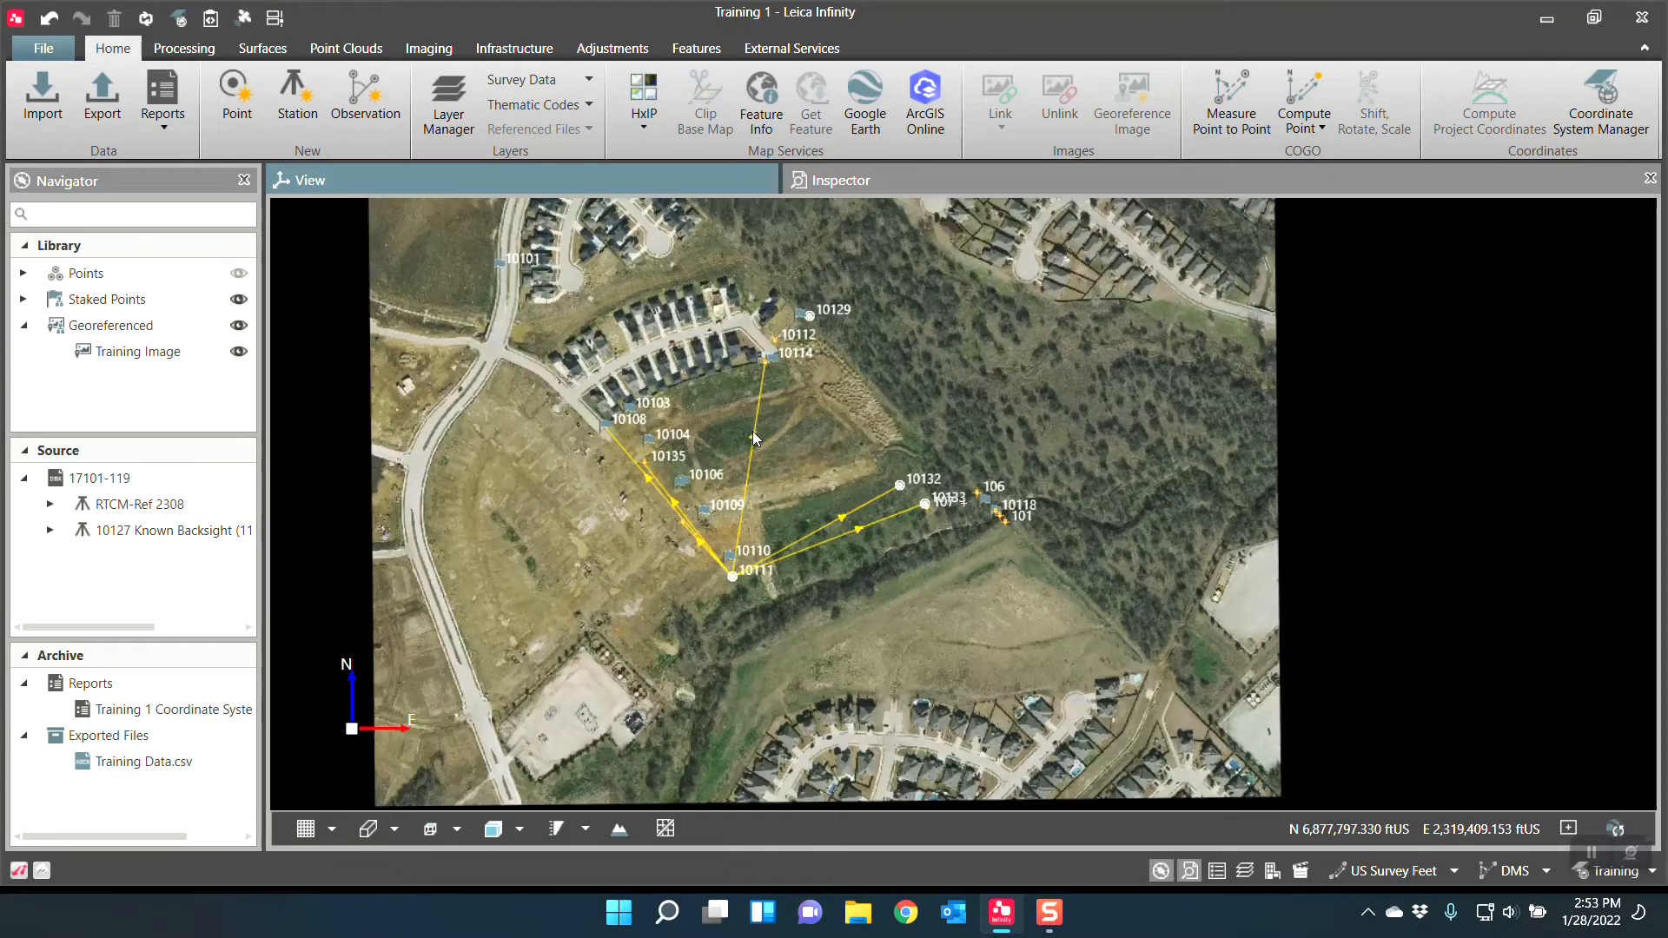
scroll(753, 431, "down", 2)
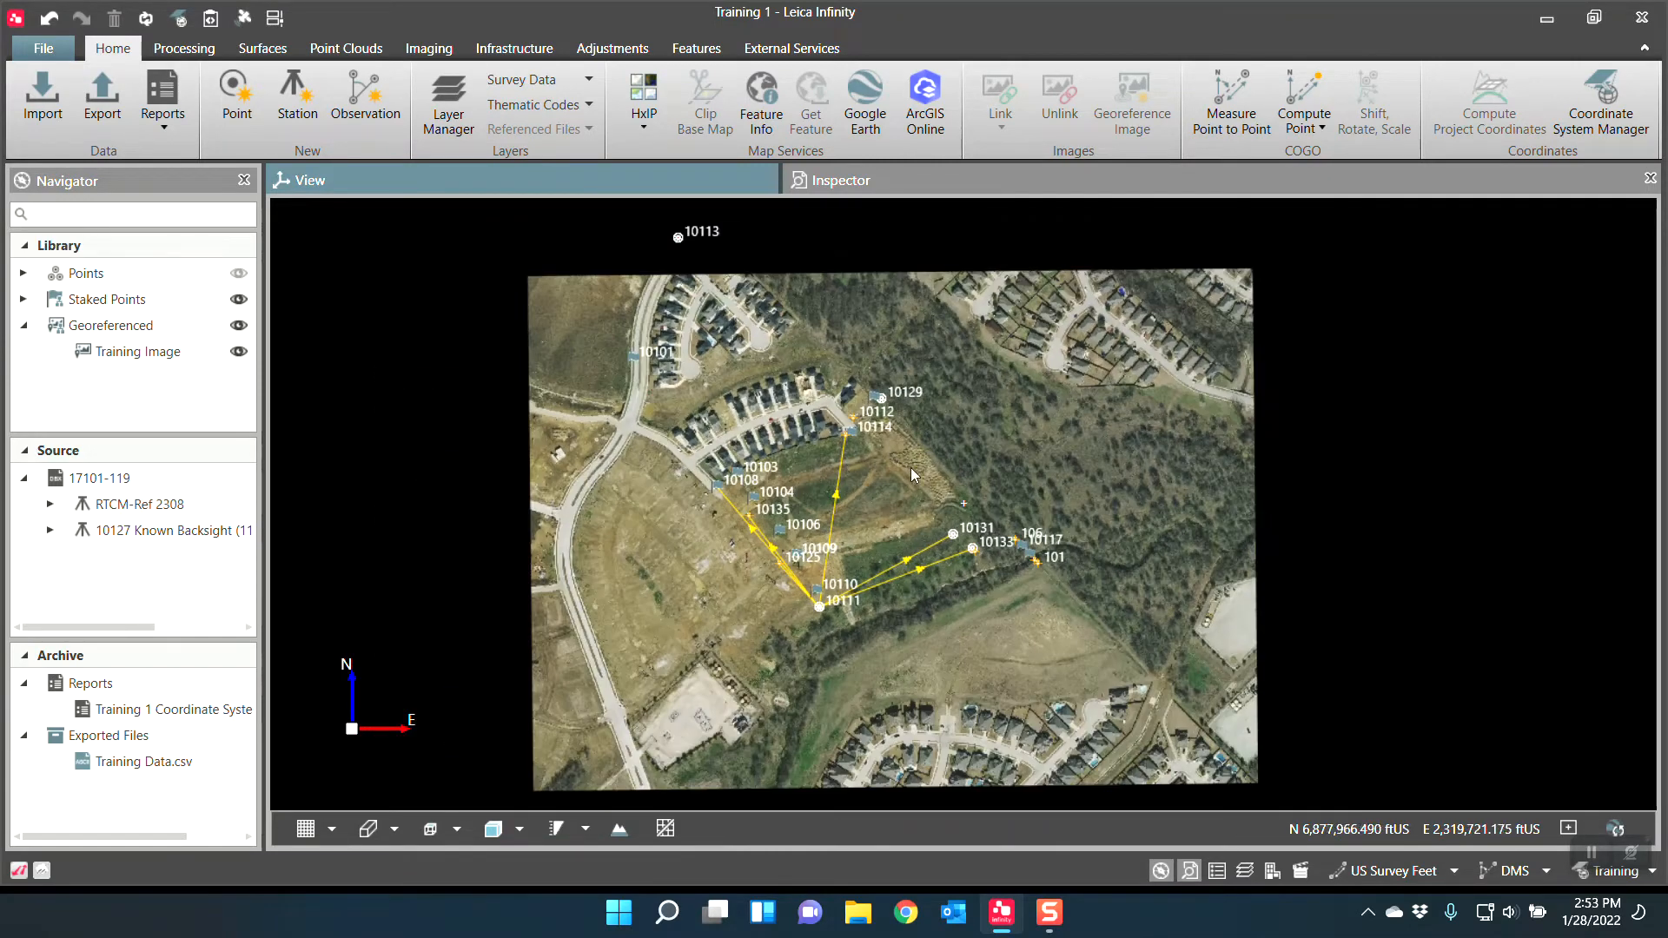
left_click_drag(910, 468, 889, 435)
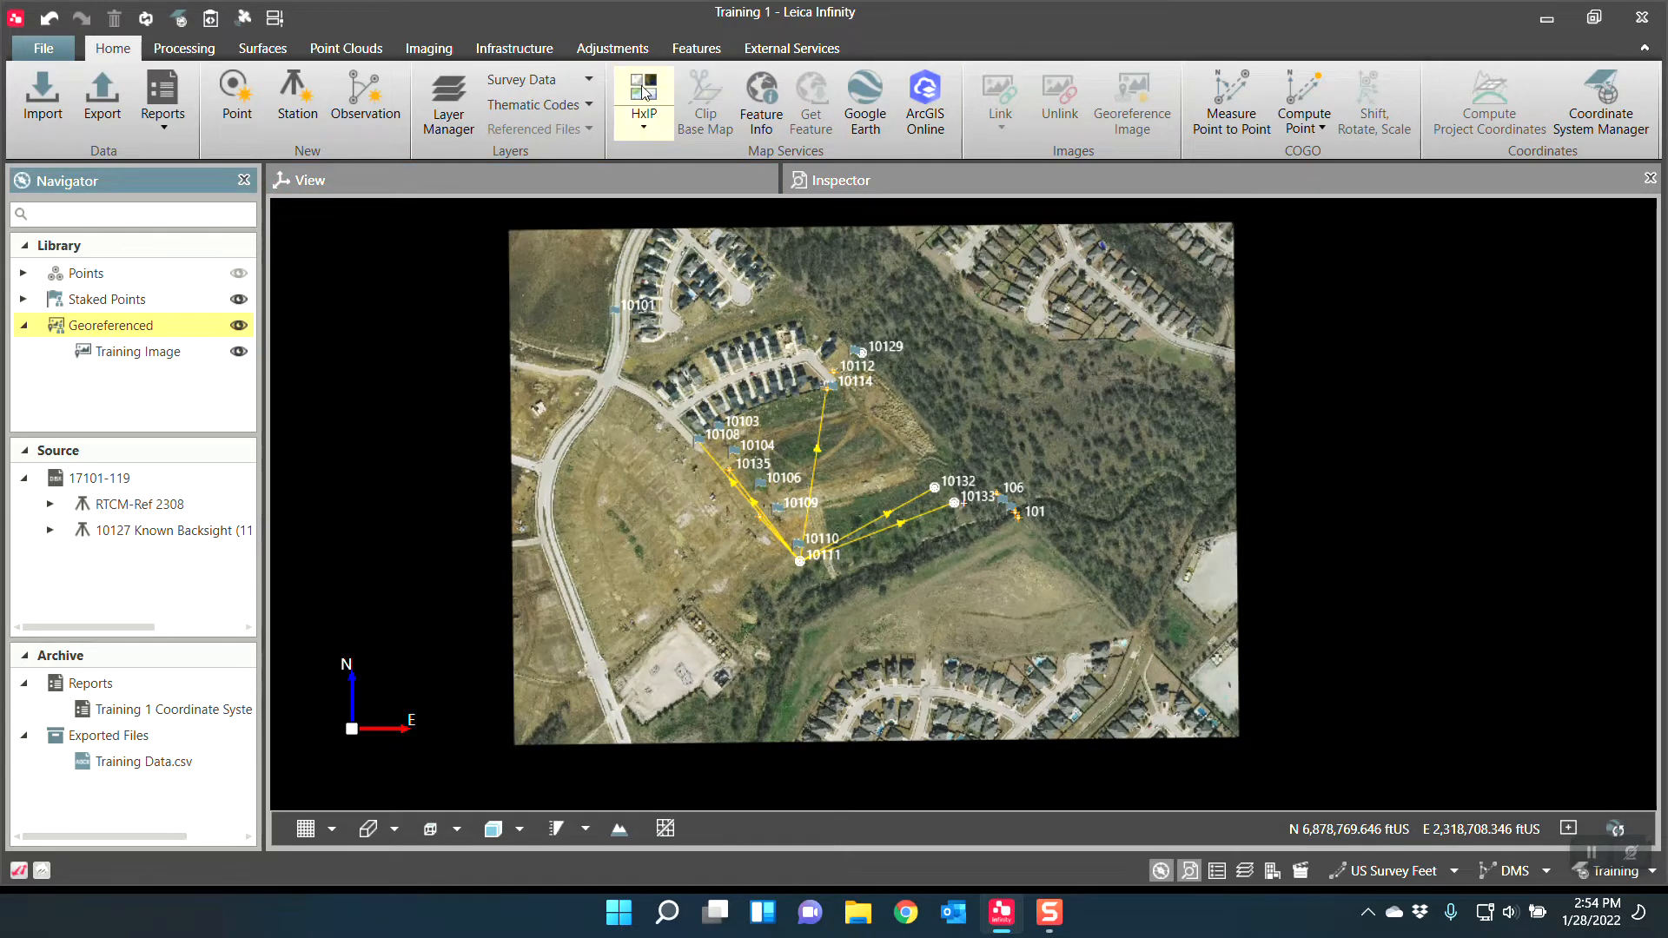
left_click(644, 92)
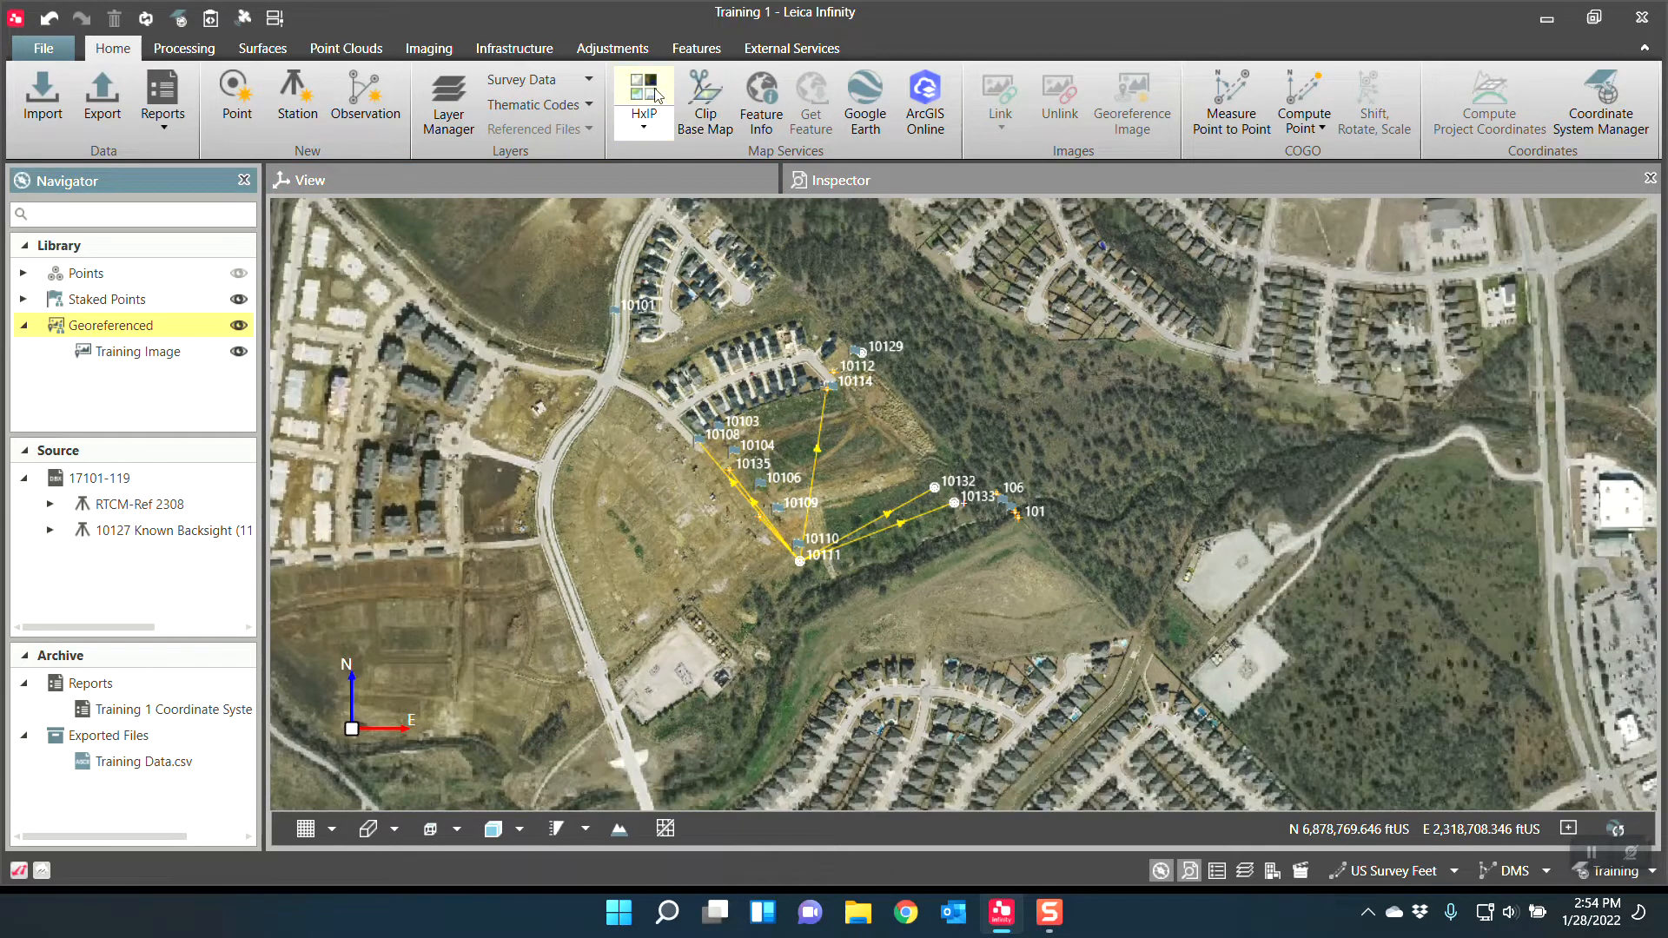
left_click(644, 92)
Step: Set up an export of the Training Image using the Georeferenced Images output type and JPG format
left_click(127, 354)
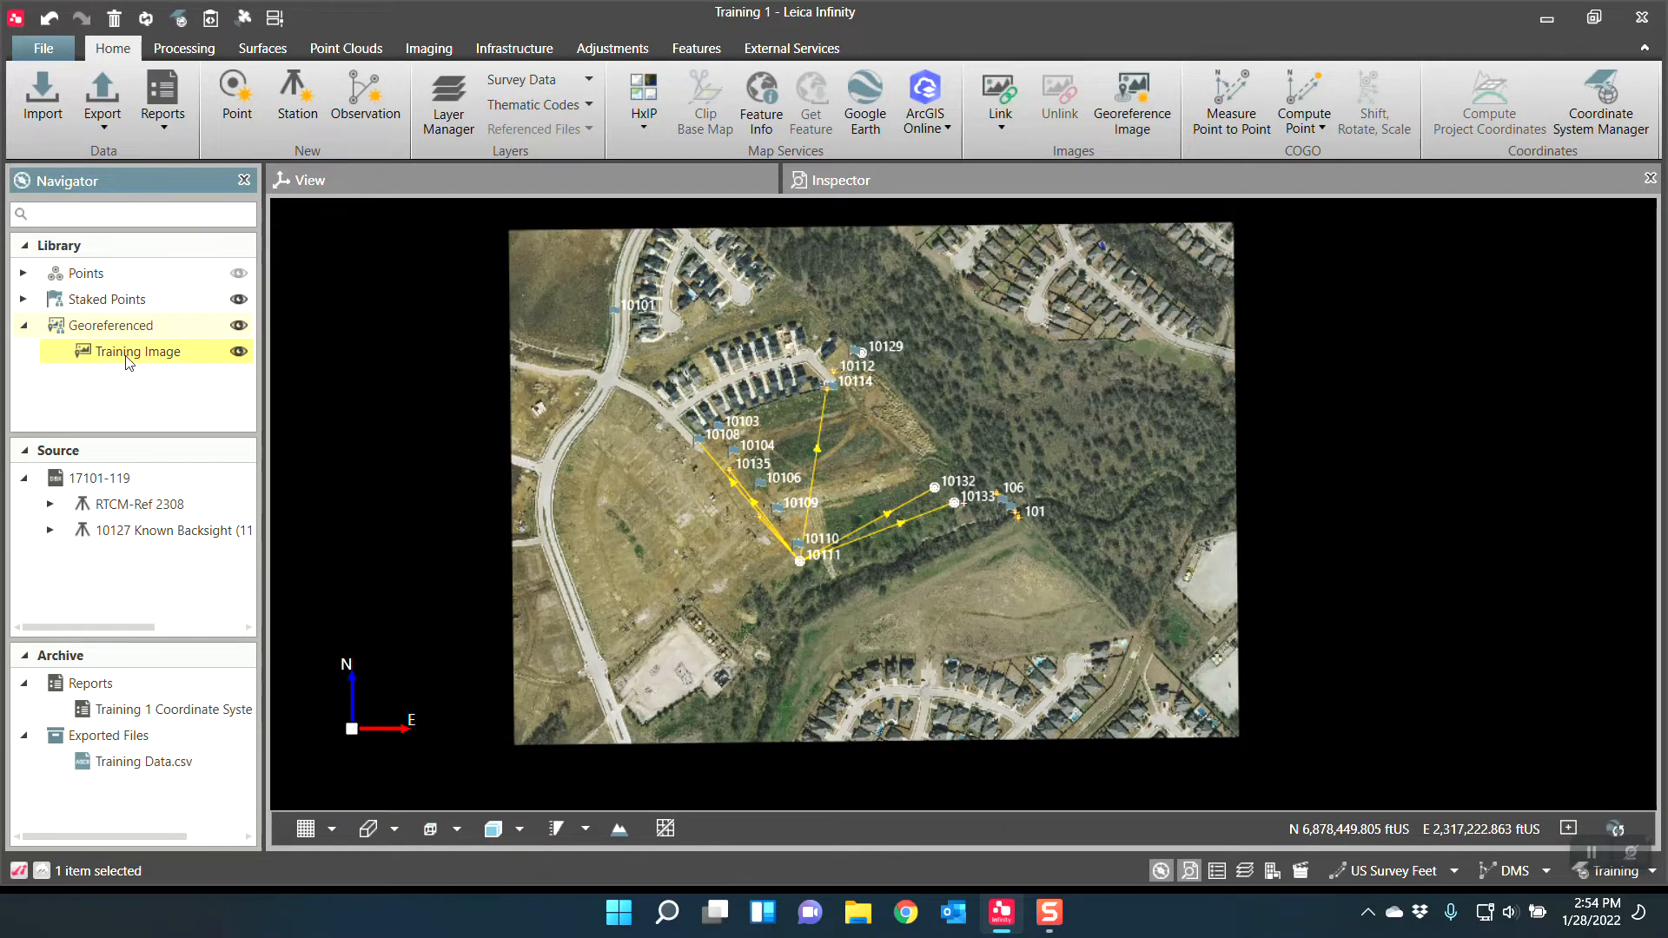
left_click(103, 124)
left_click(131, 185)
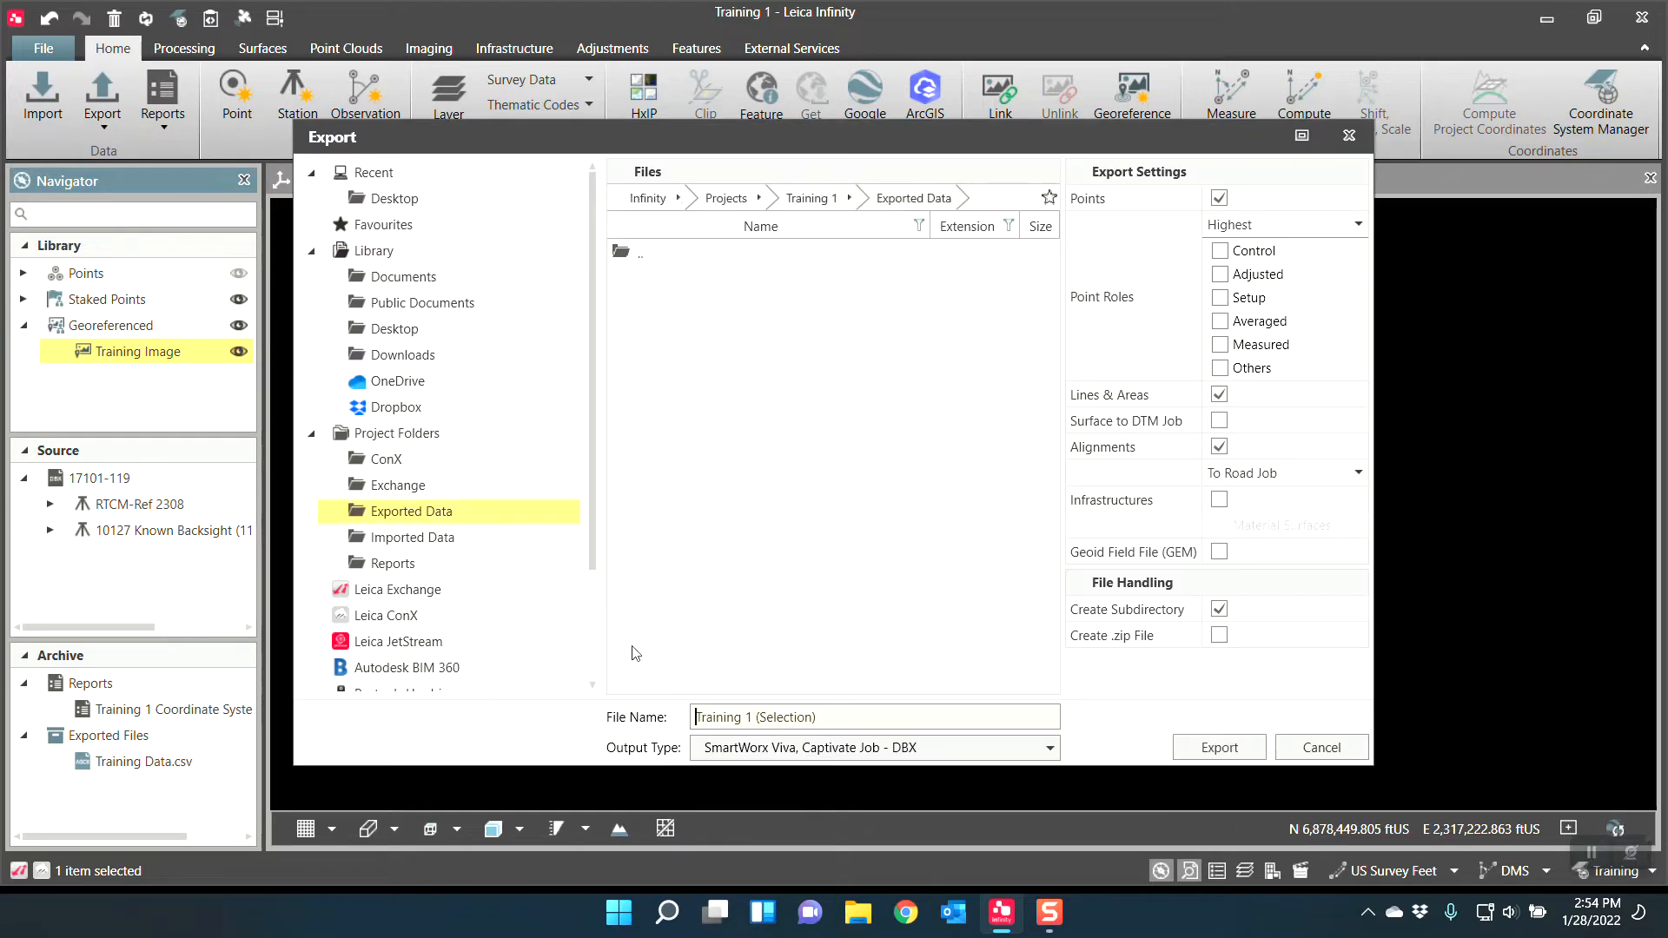
left_click(800, 751)
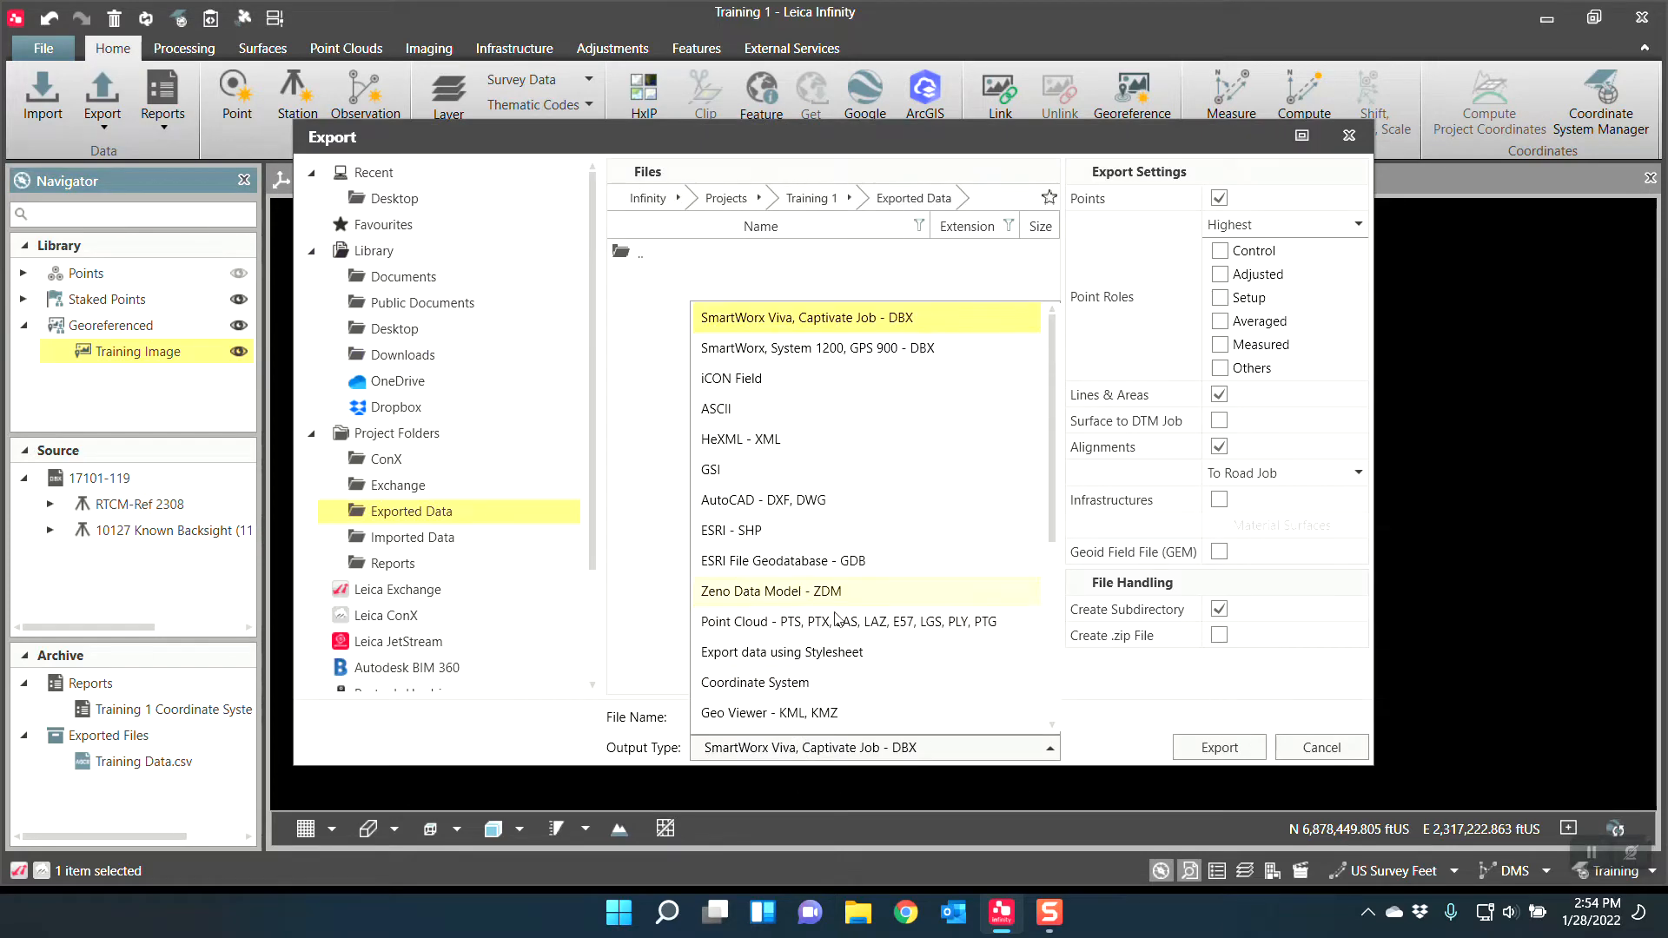
scroll(763, 682, "down", 1)
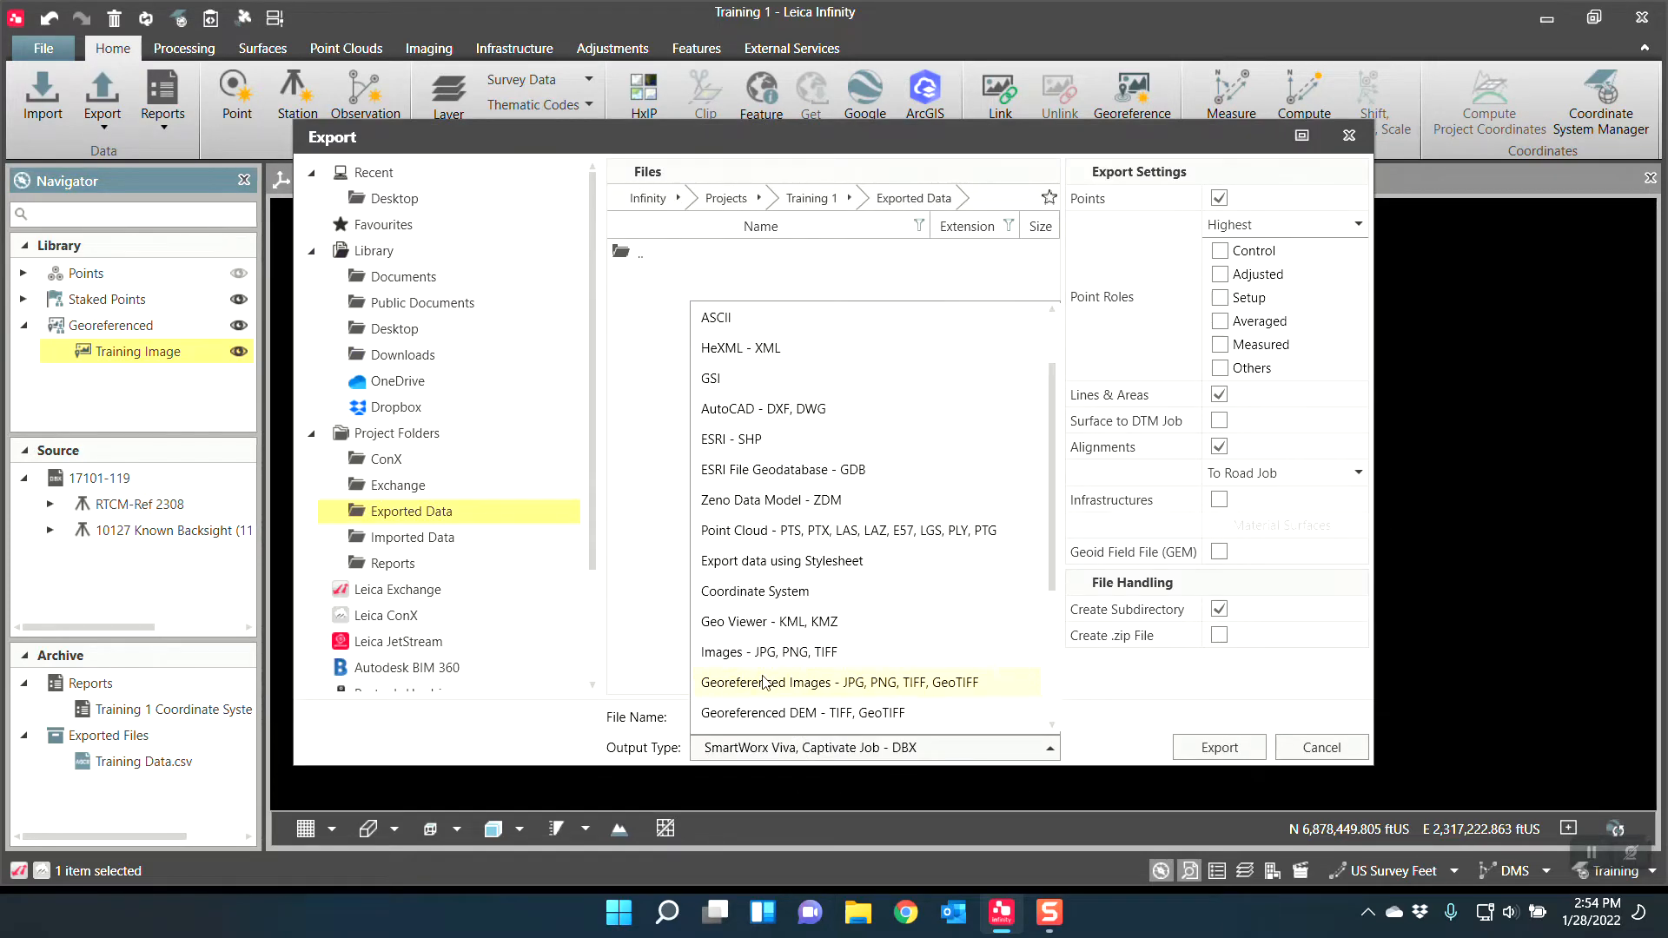
left_click(794, 687)
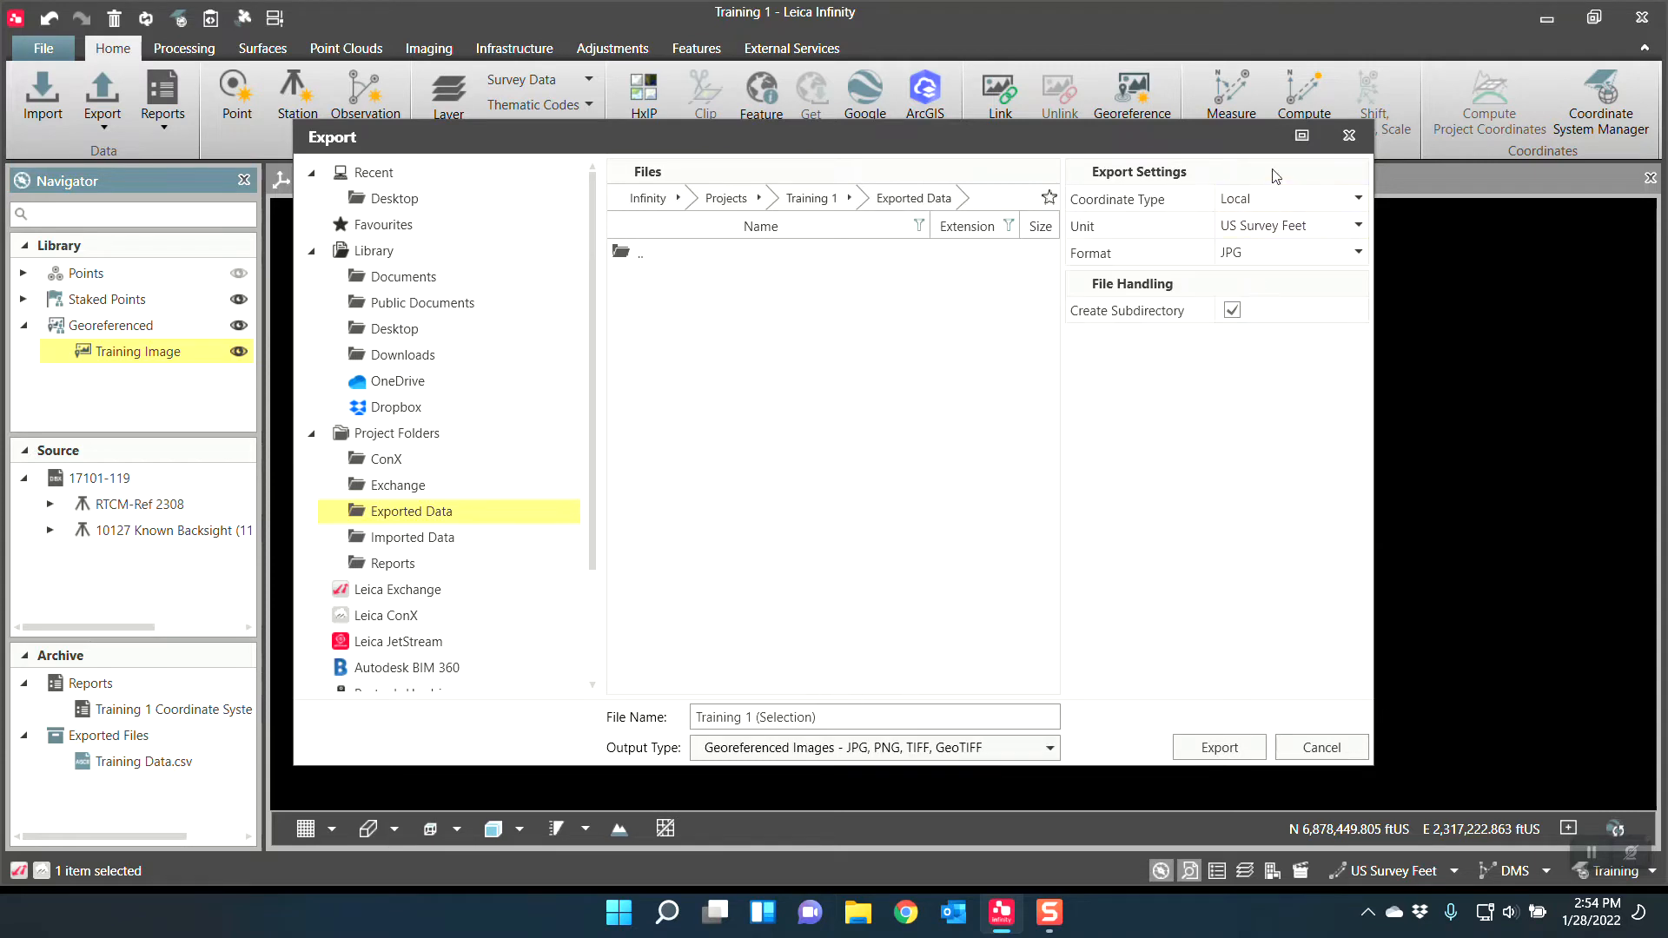
left_click(1270, 253)
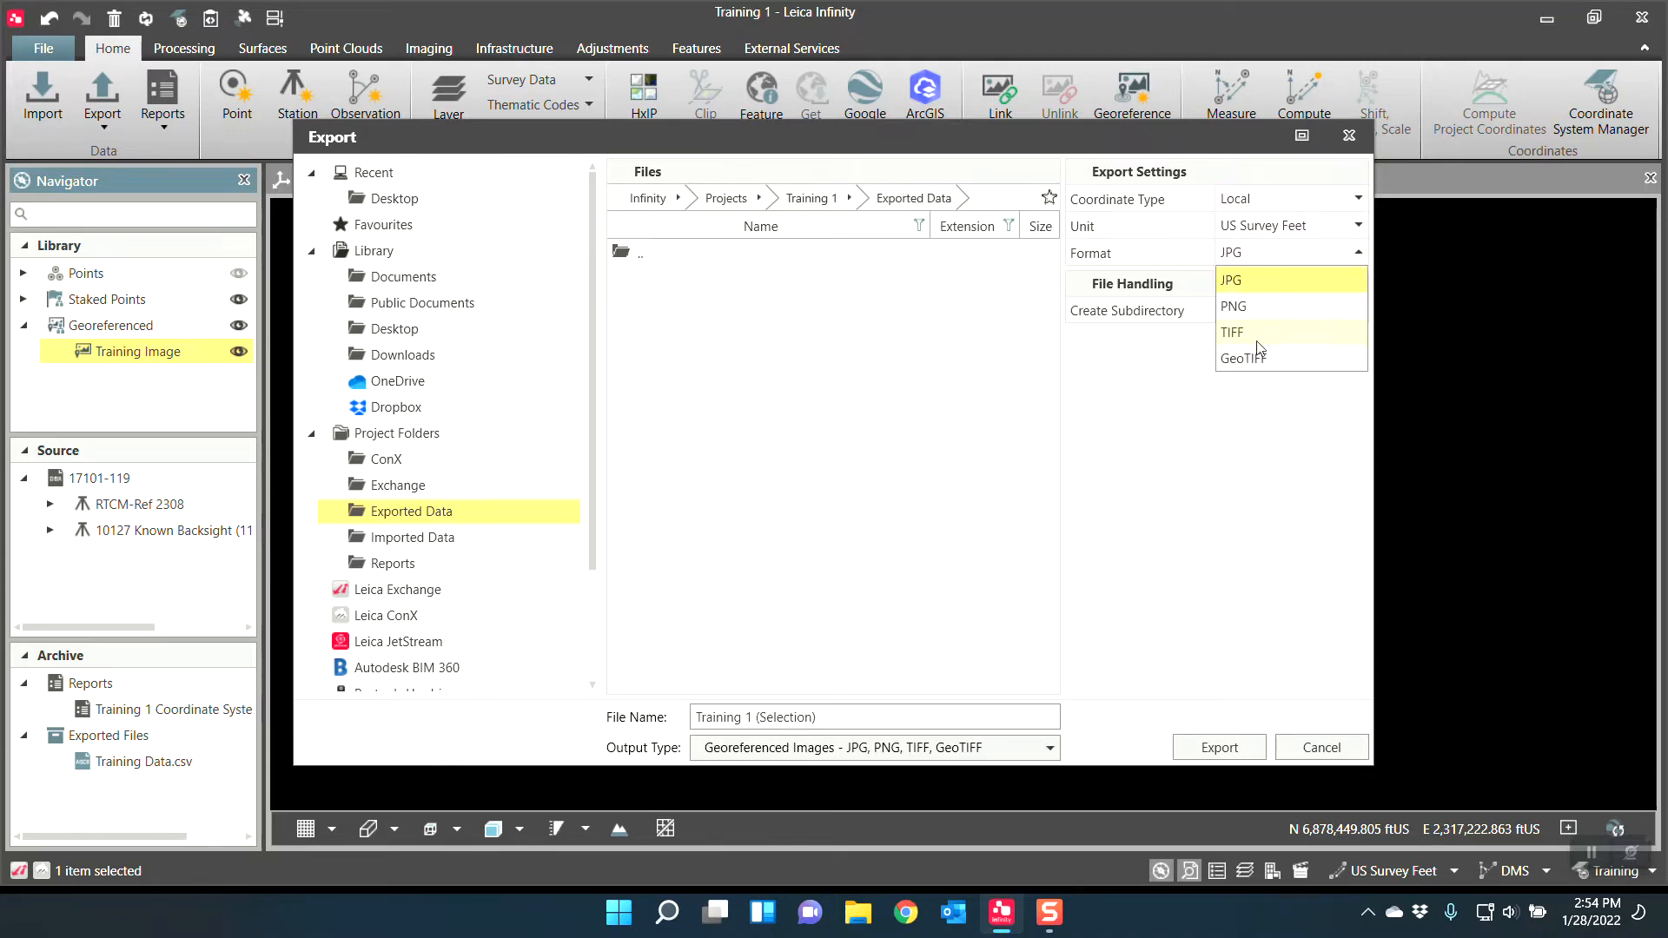
left_click(1254, 287)
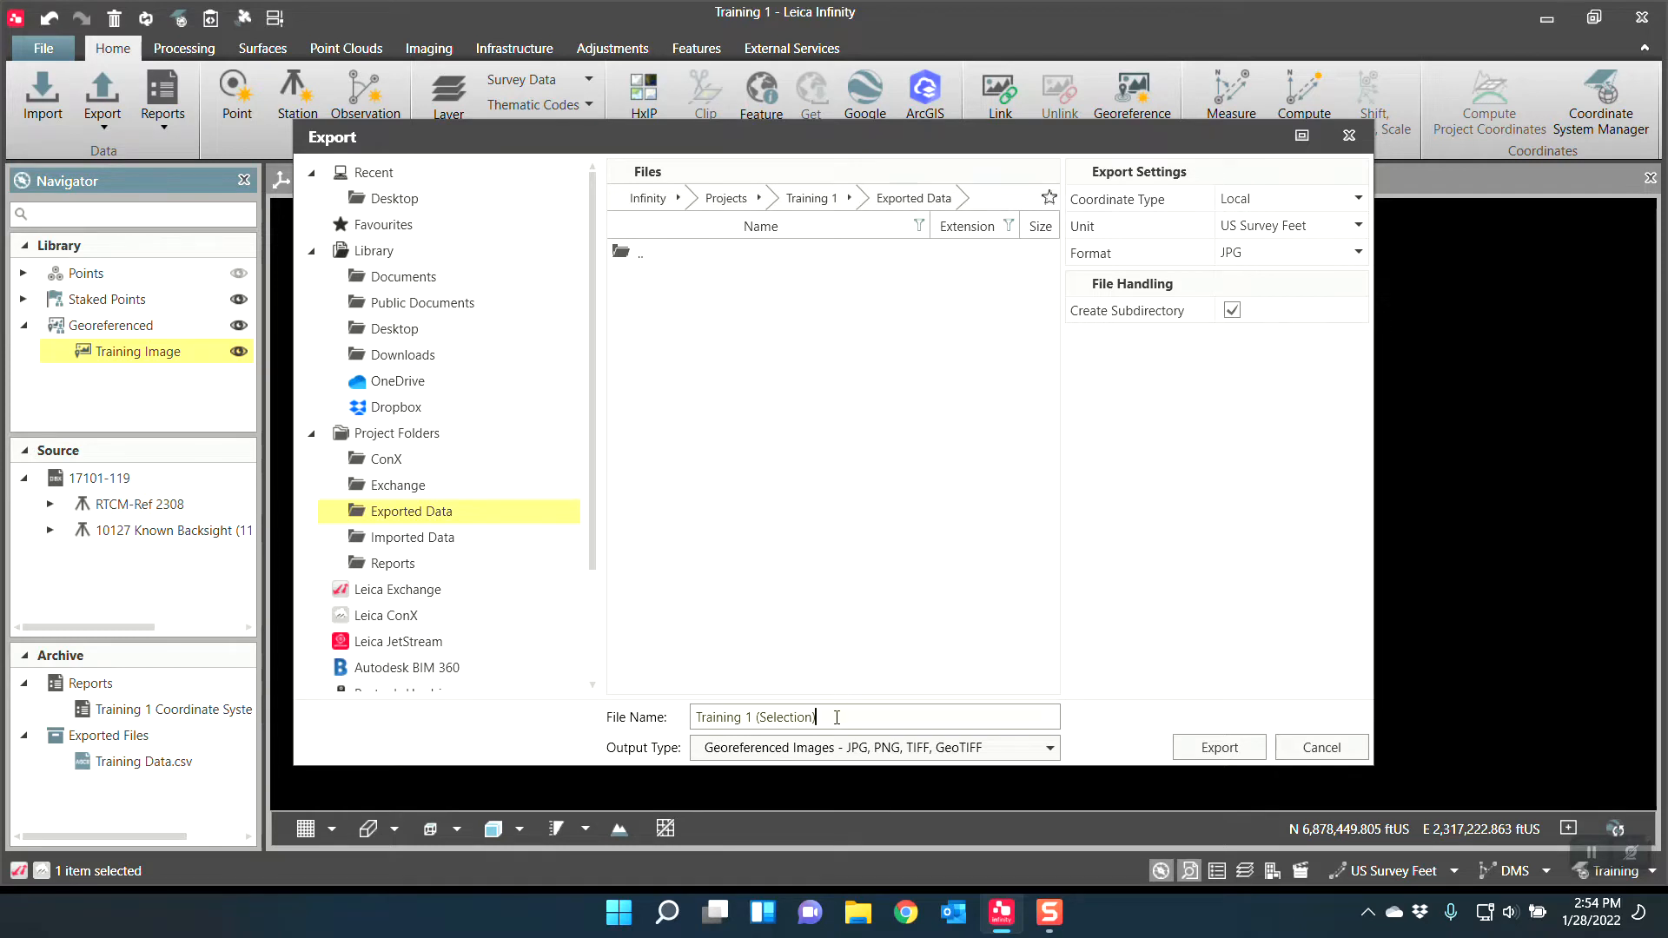
Step: Trim the selection suffix from the export file name and export the image to the project's Exported Data folder
key("BackSpace")
key("BackSpace")
key("BackSpace")
key("BackSpace")
key("BackSpace")
key("BackSpace")
key("BackSpace")
key("BackSpace")
key("BackSpace")
left_click(1220, 746)
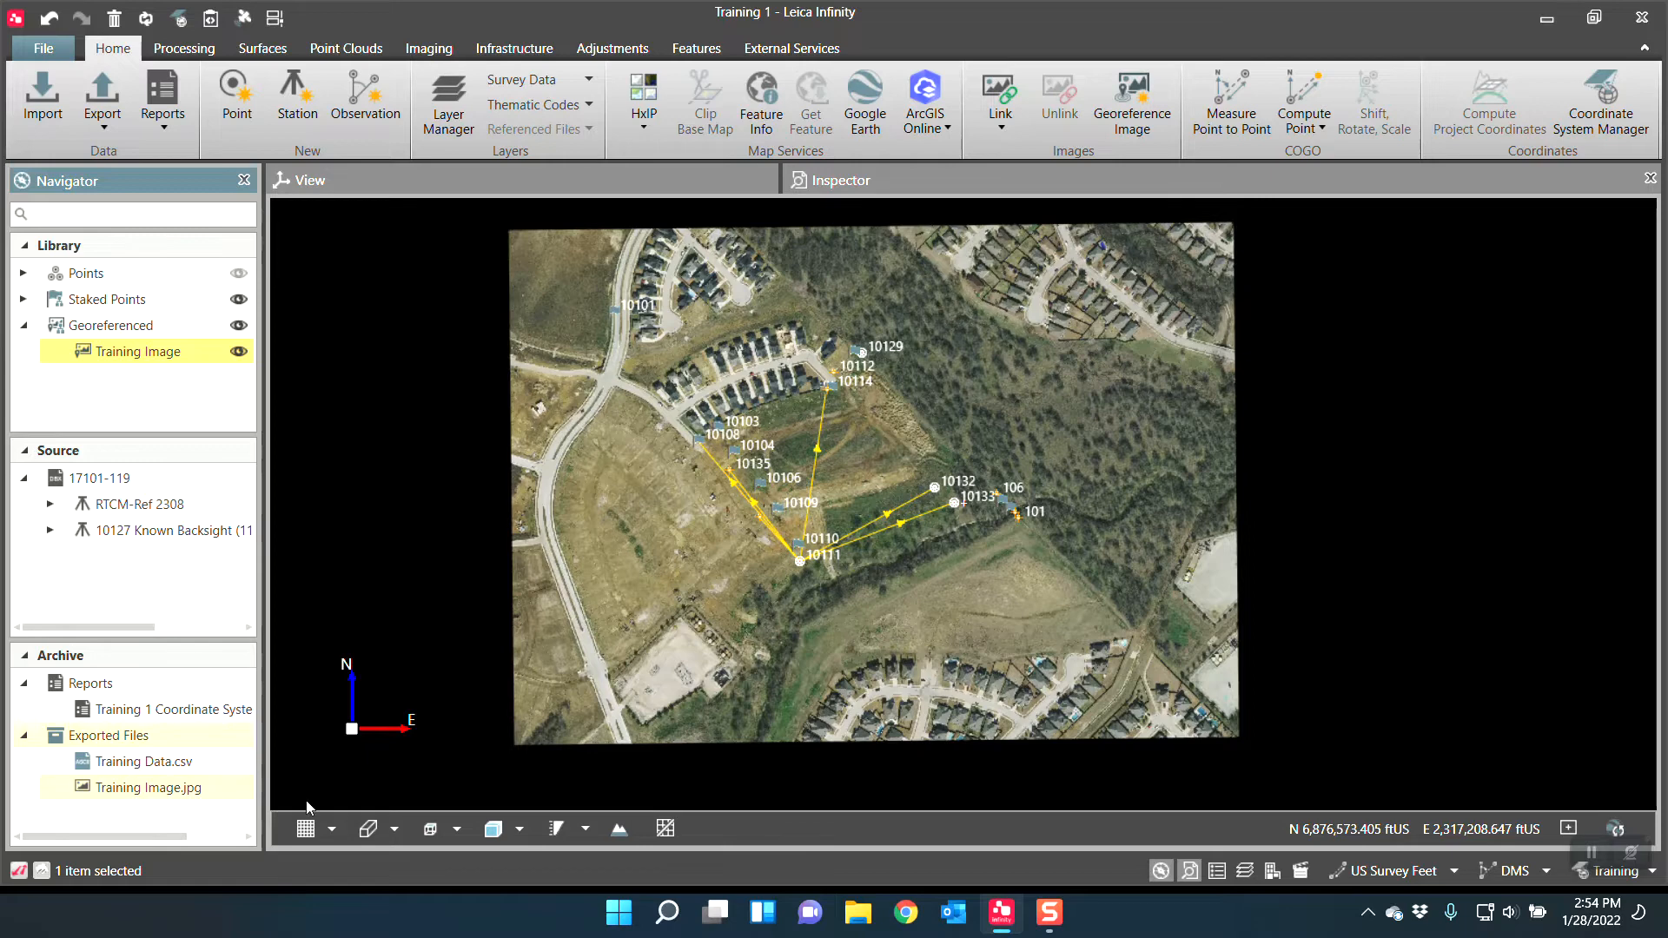
Step: Switch to File Explorer and look for the exported image in the Desktop folder
left_click(858, 912)
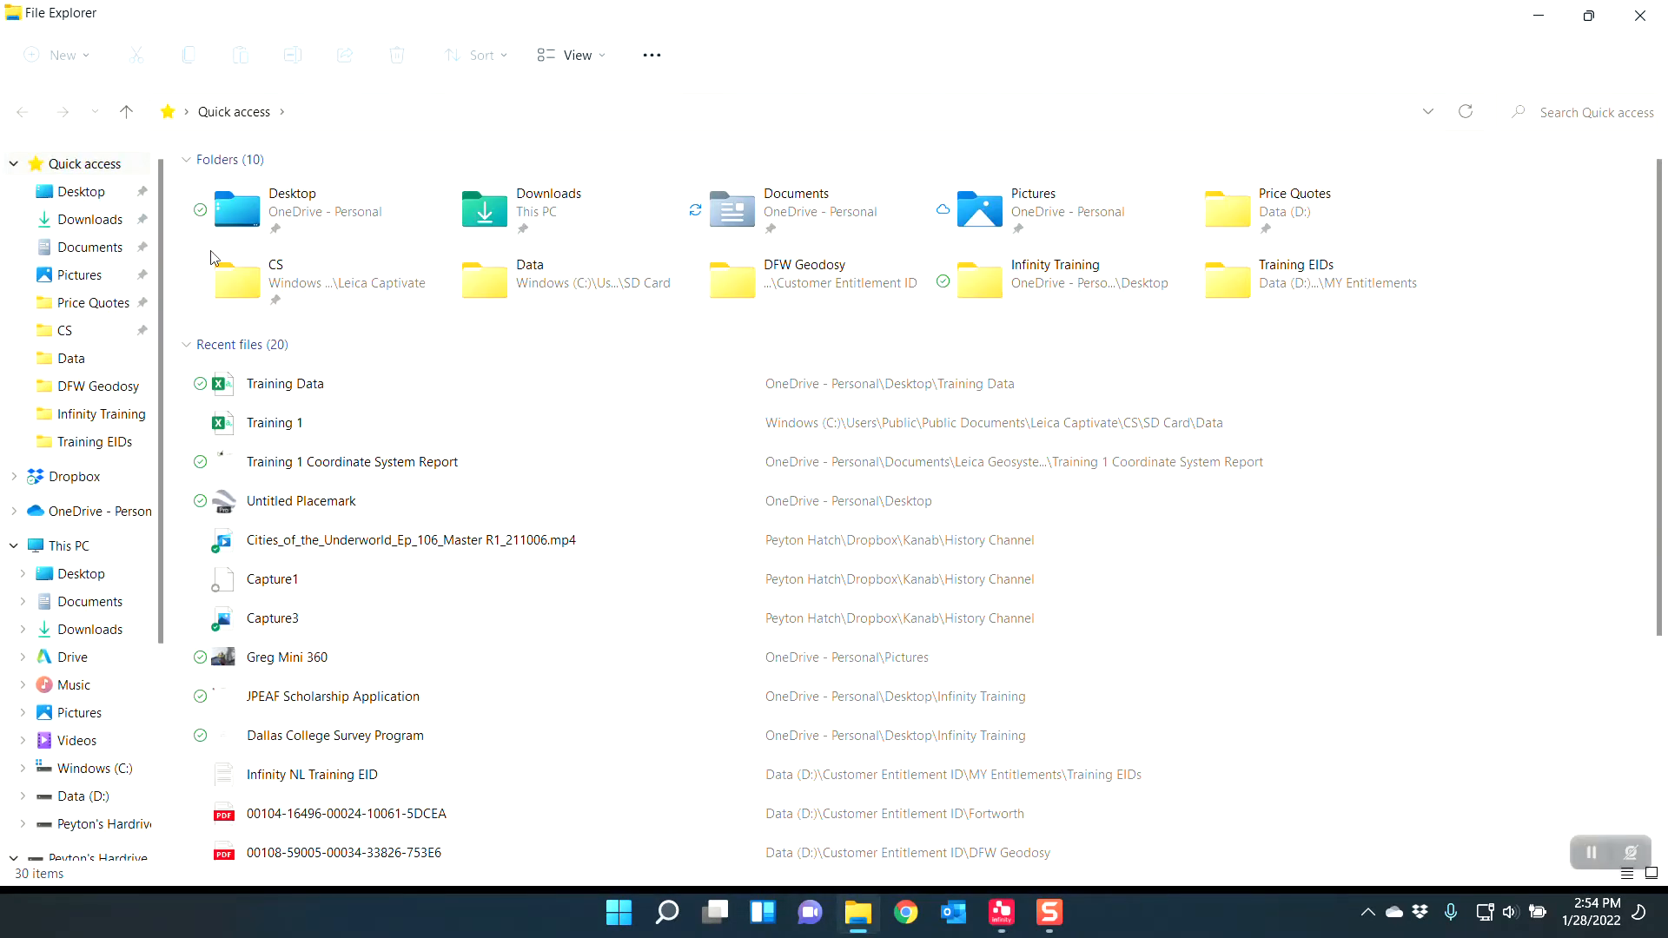
left_click(78, 192)
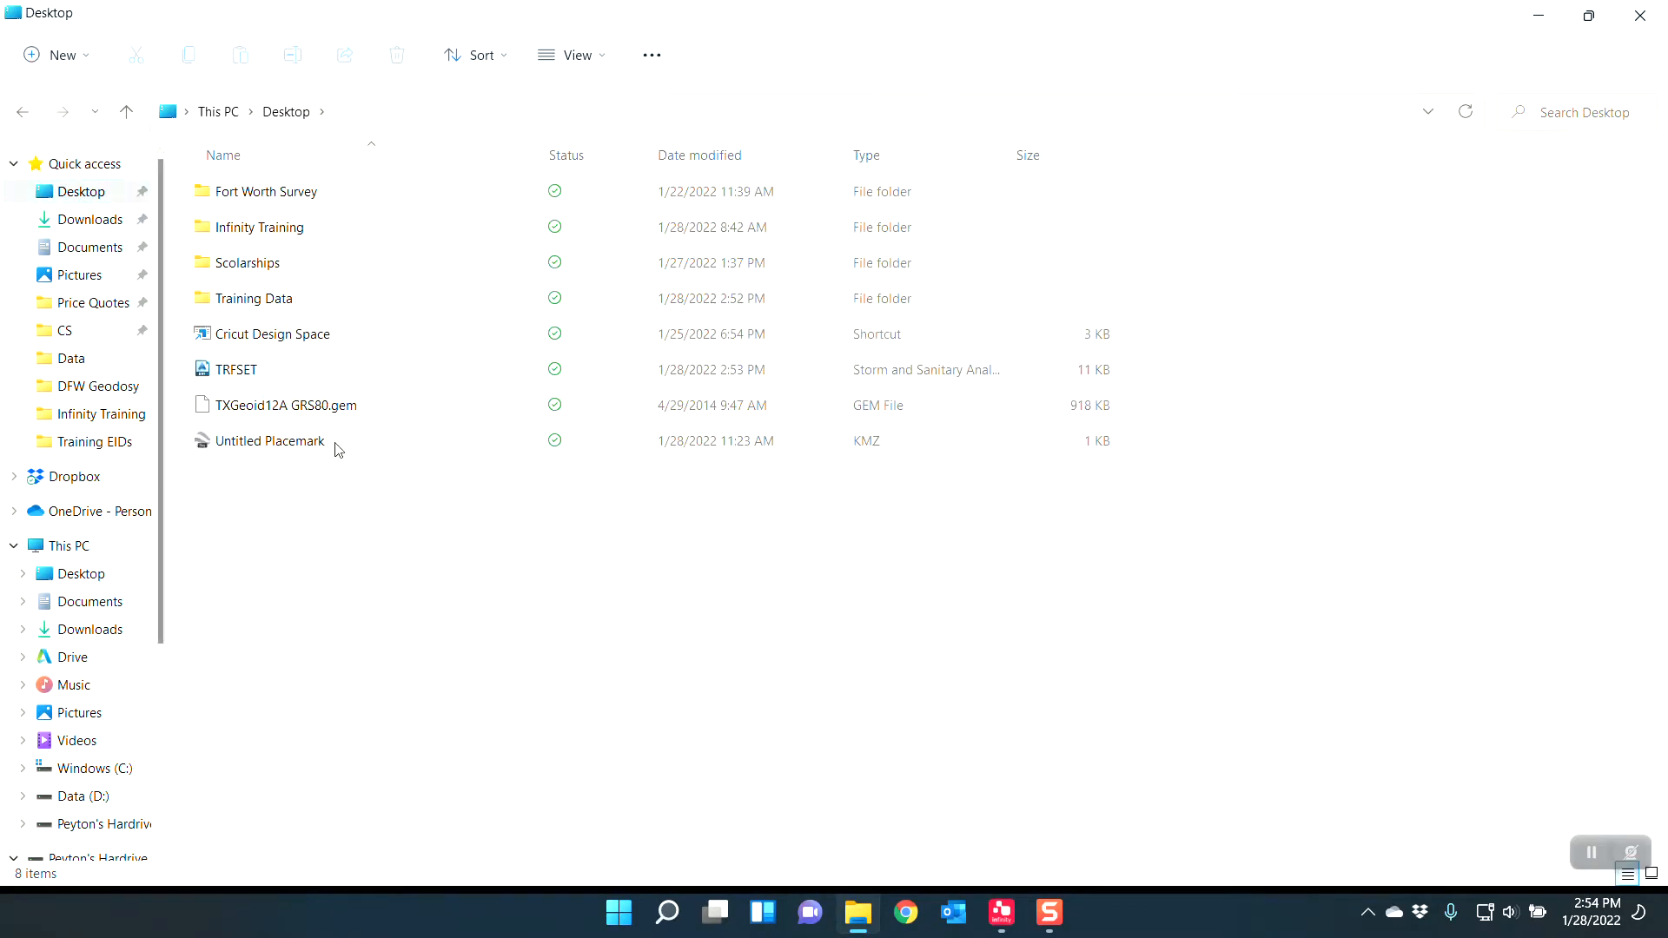
double_click(260, 300)
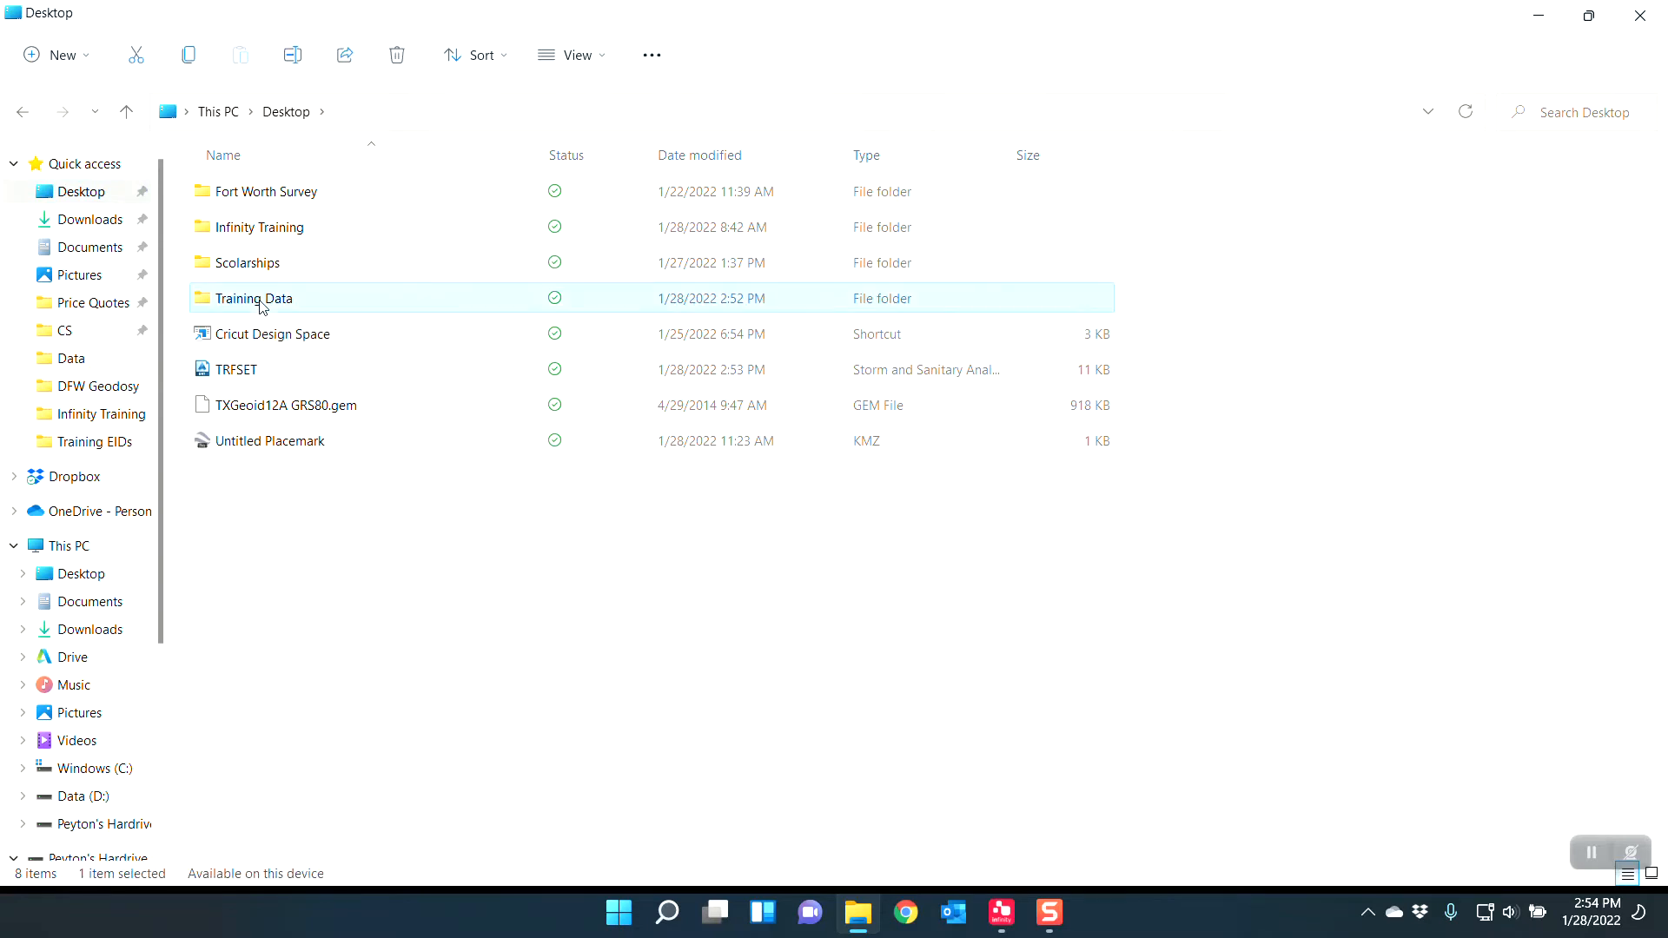
left_click(295, 114)
left_click(302, 546)
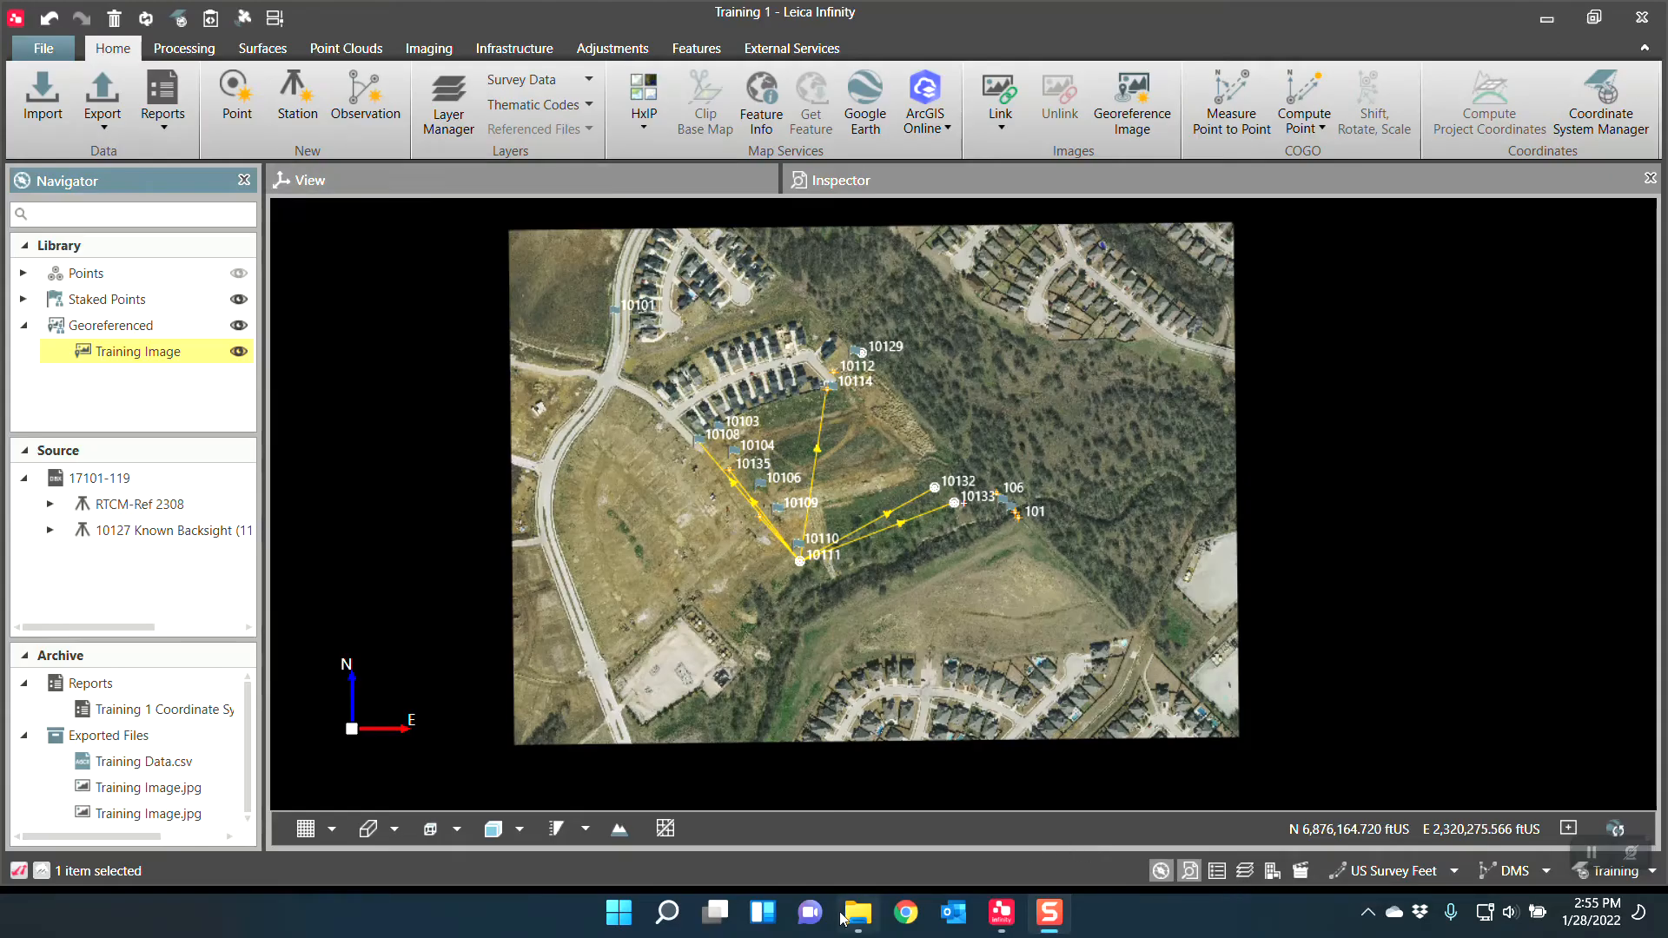
Step: Inspect the image and its .jgw file in the Desktop's Training 2 folder, then clear the open windows to show the desktop
left_click(878, 913)
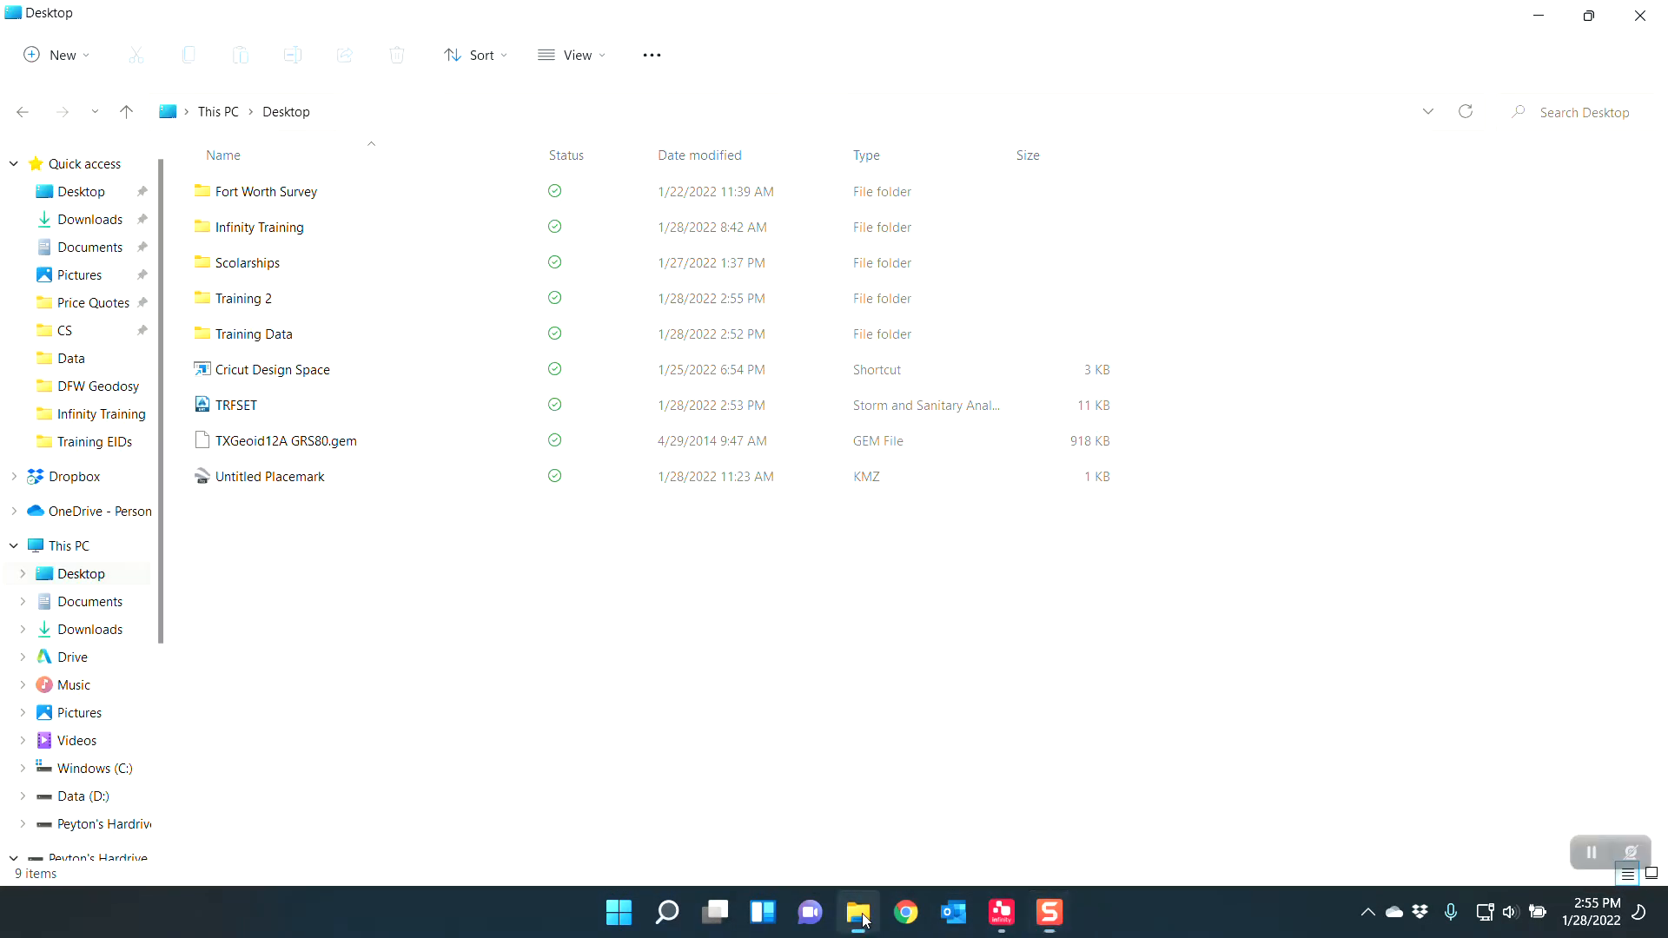
double_click(261, 303)
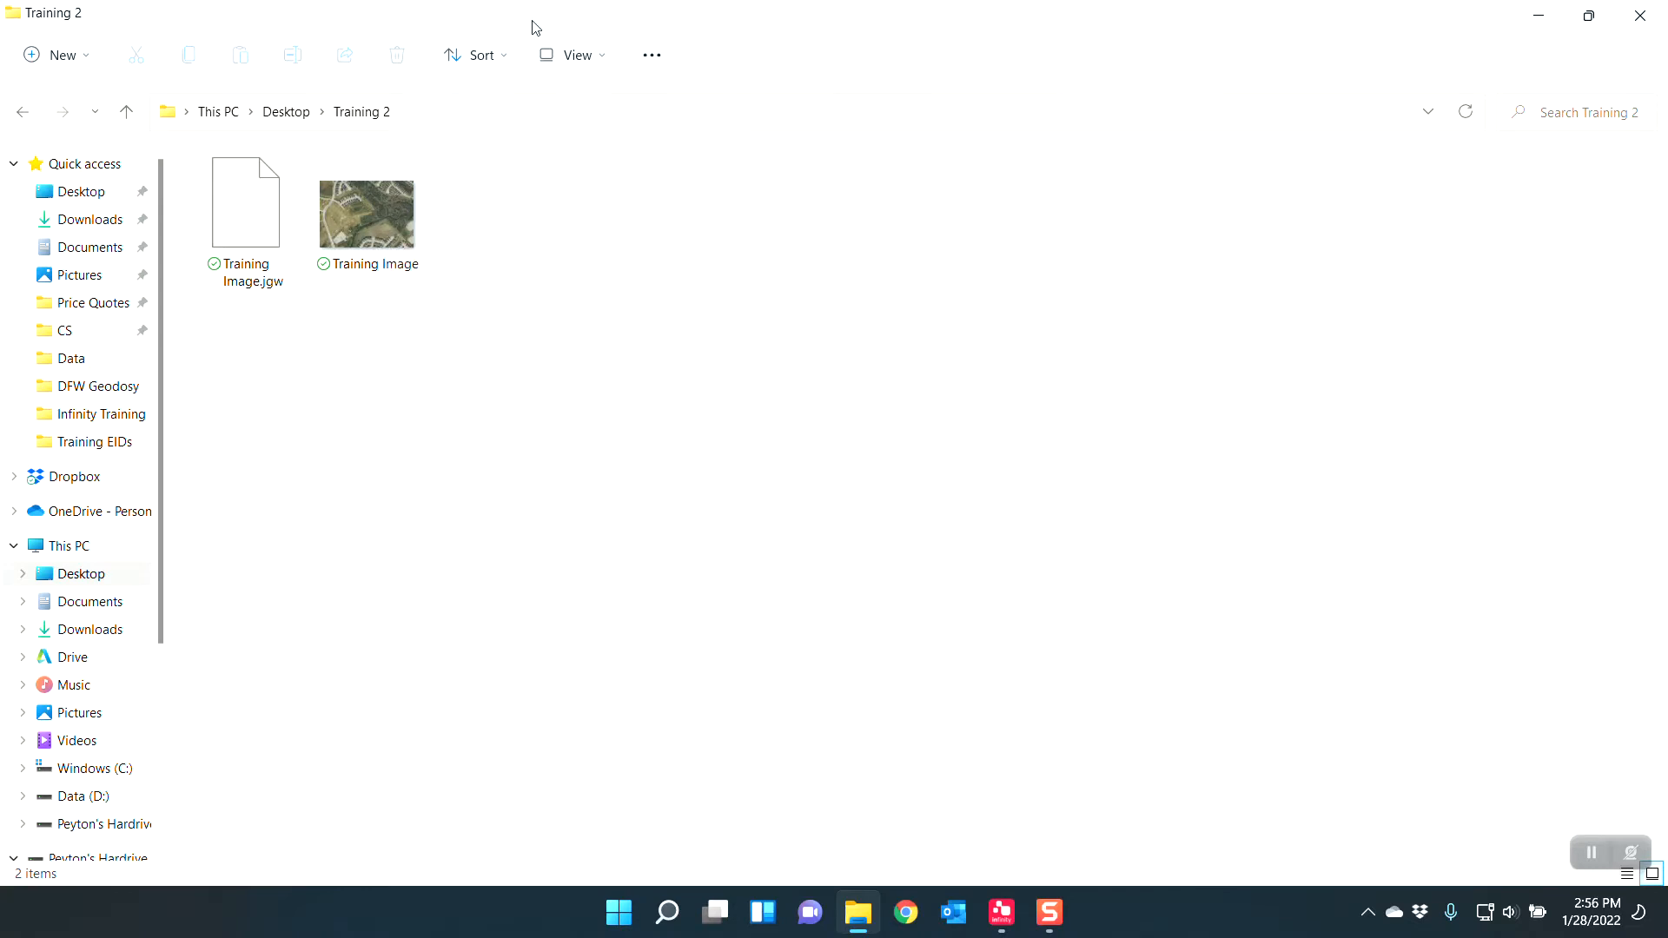
left_click_drag(490, 20, 1225, 235)
left_click(1546, 18)
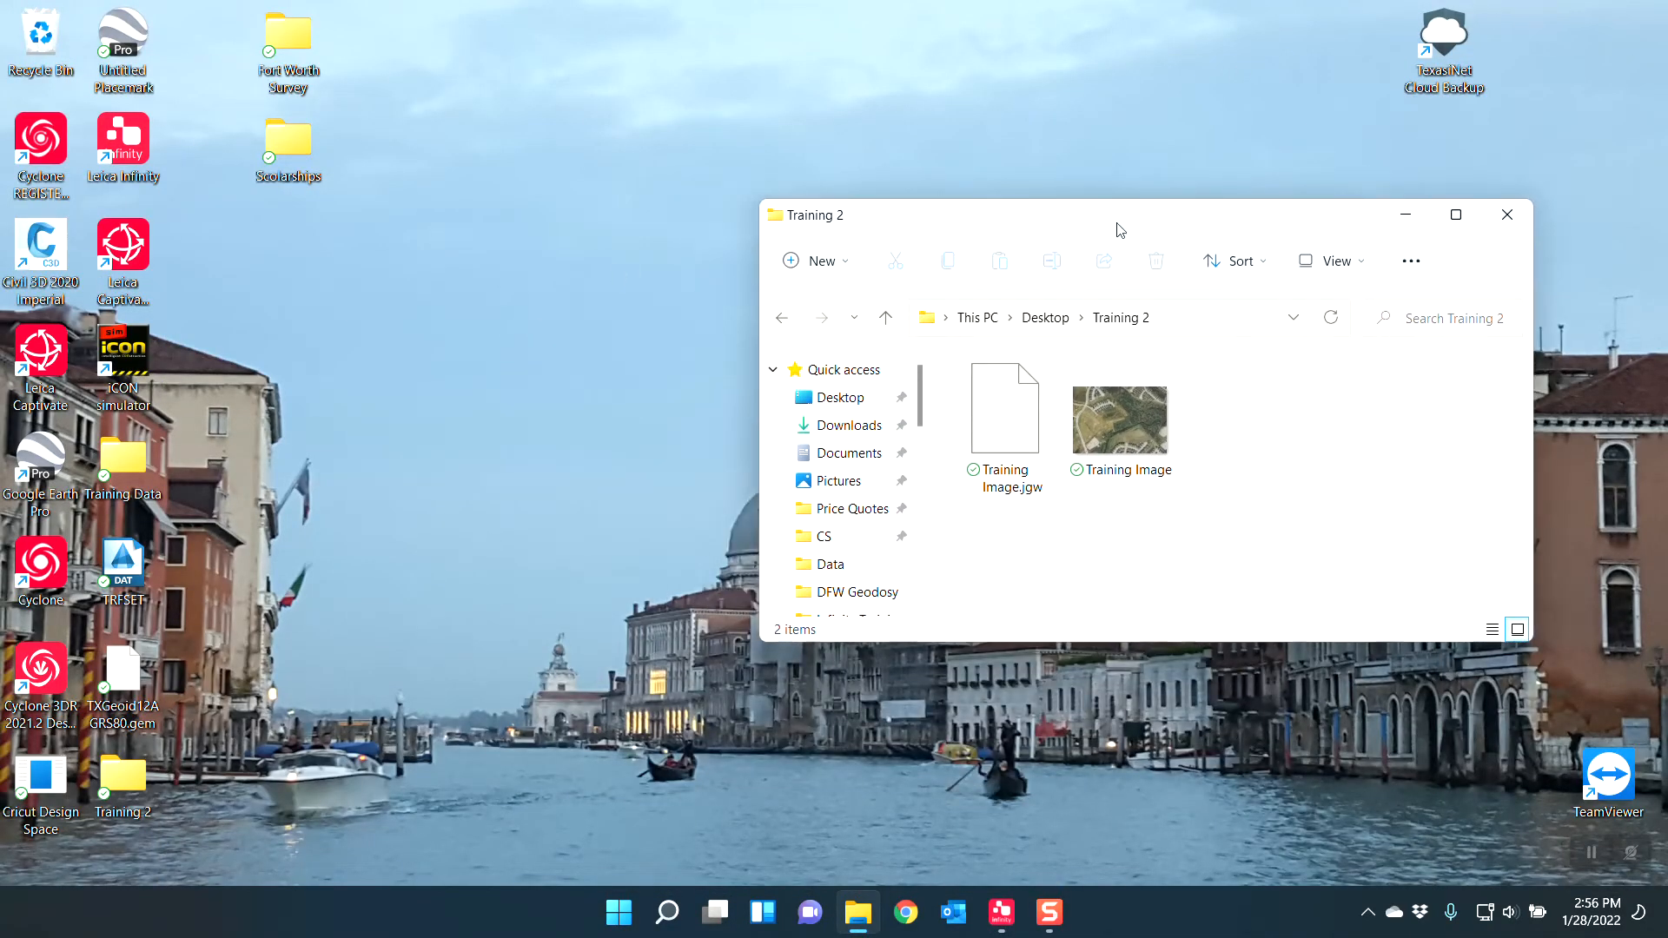
left_click(1508, 214)
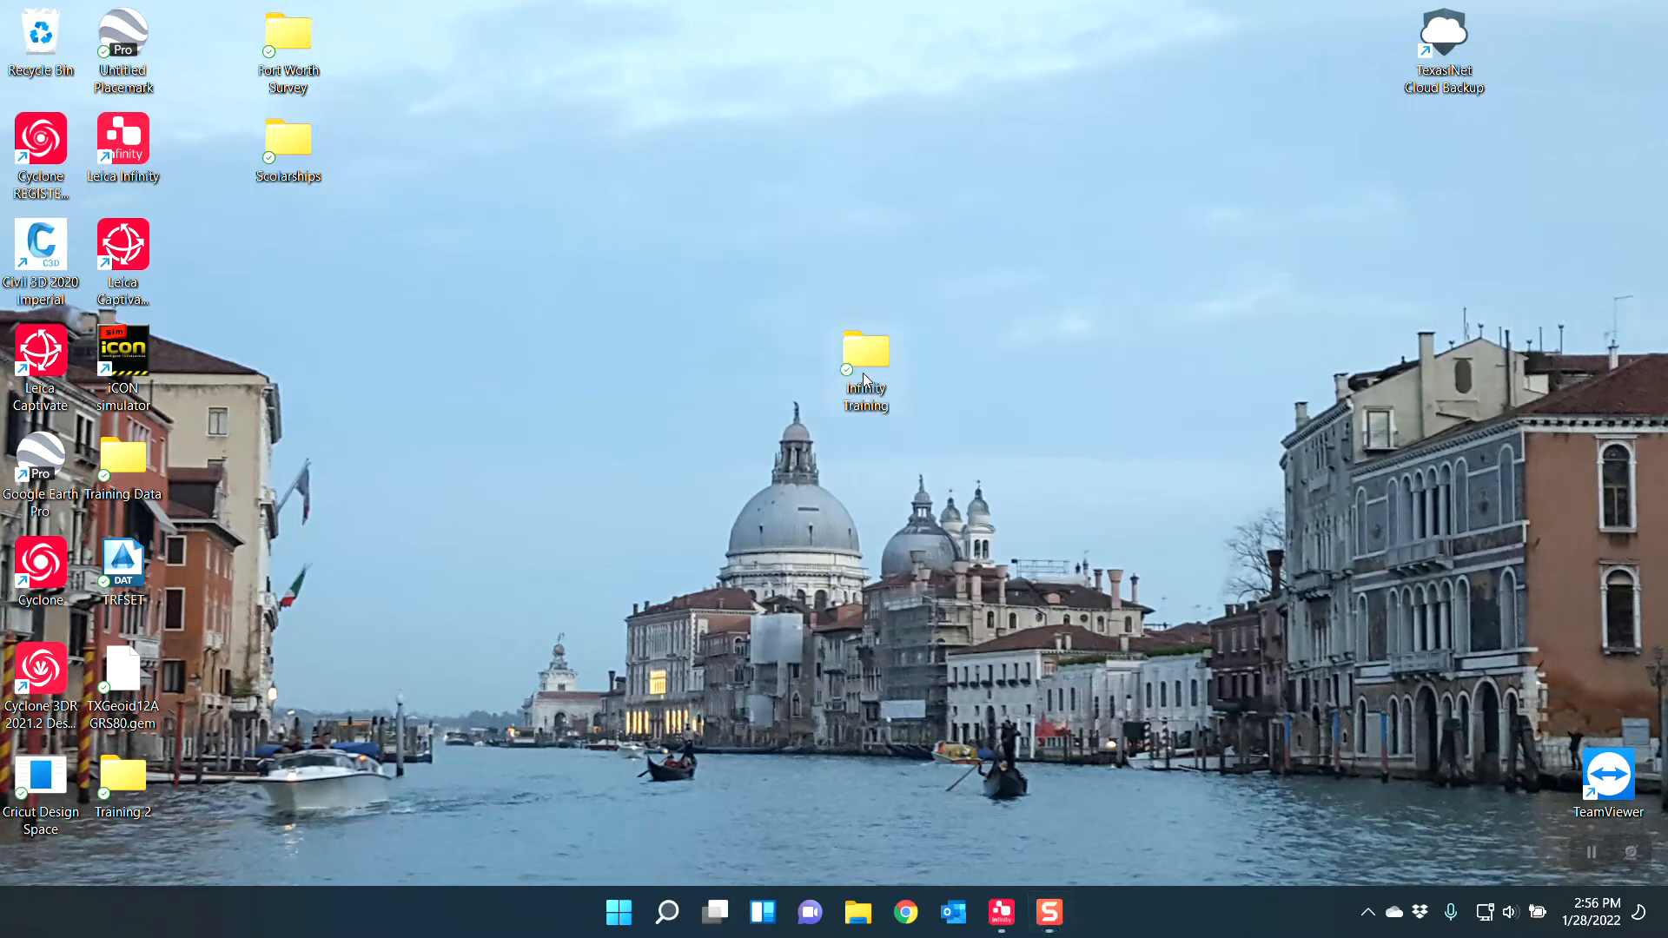
Step: Move the Infinity Training and Training Data folders to free desktop space and check the contents of Training Data
left_click_drag(865, 379, 1158, 410)
left_click_drag(123, 460, 761, 373)
double_click(783, 357)
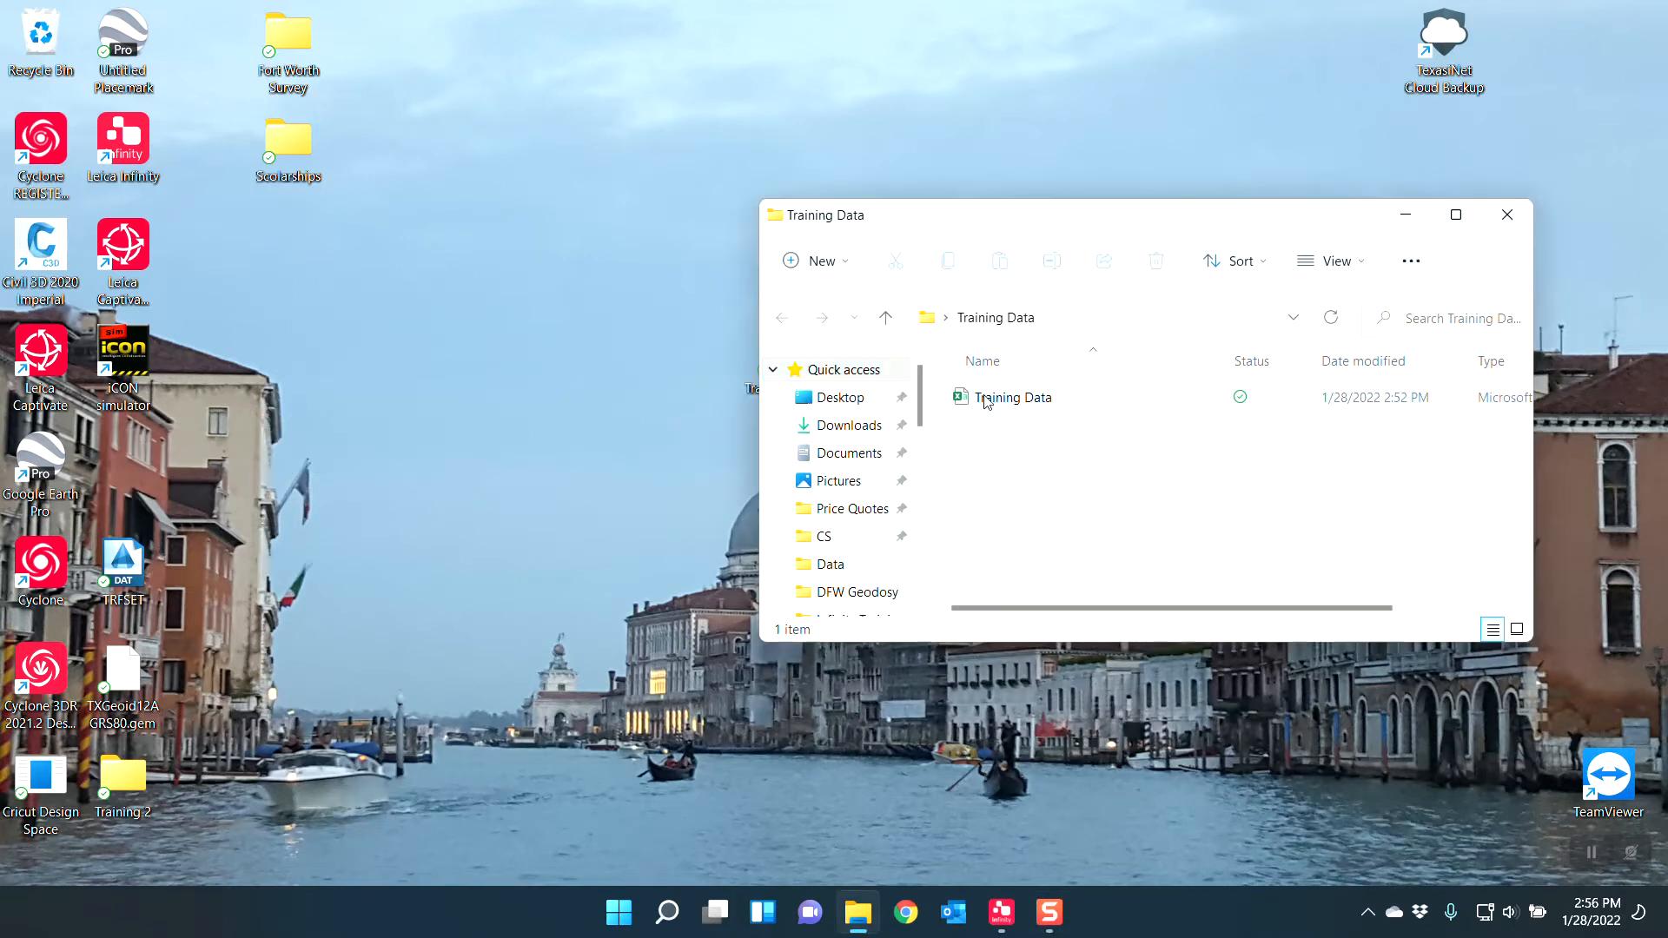
left_click(1508, 215)
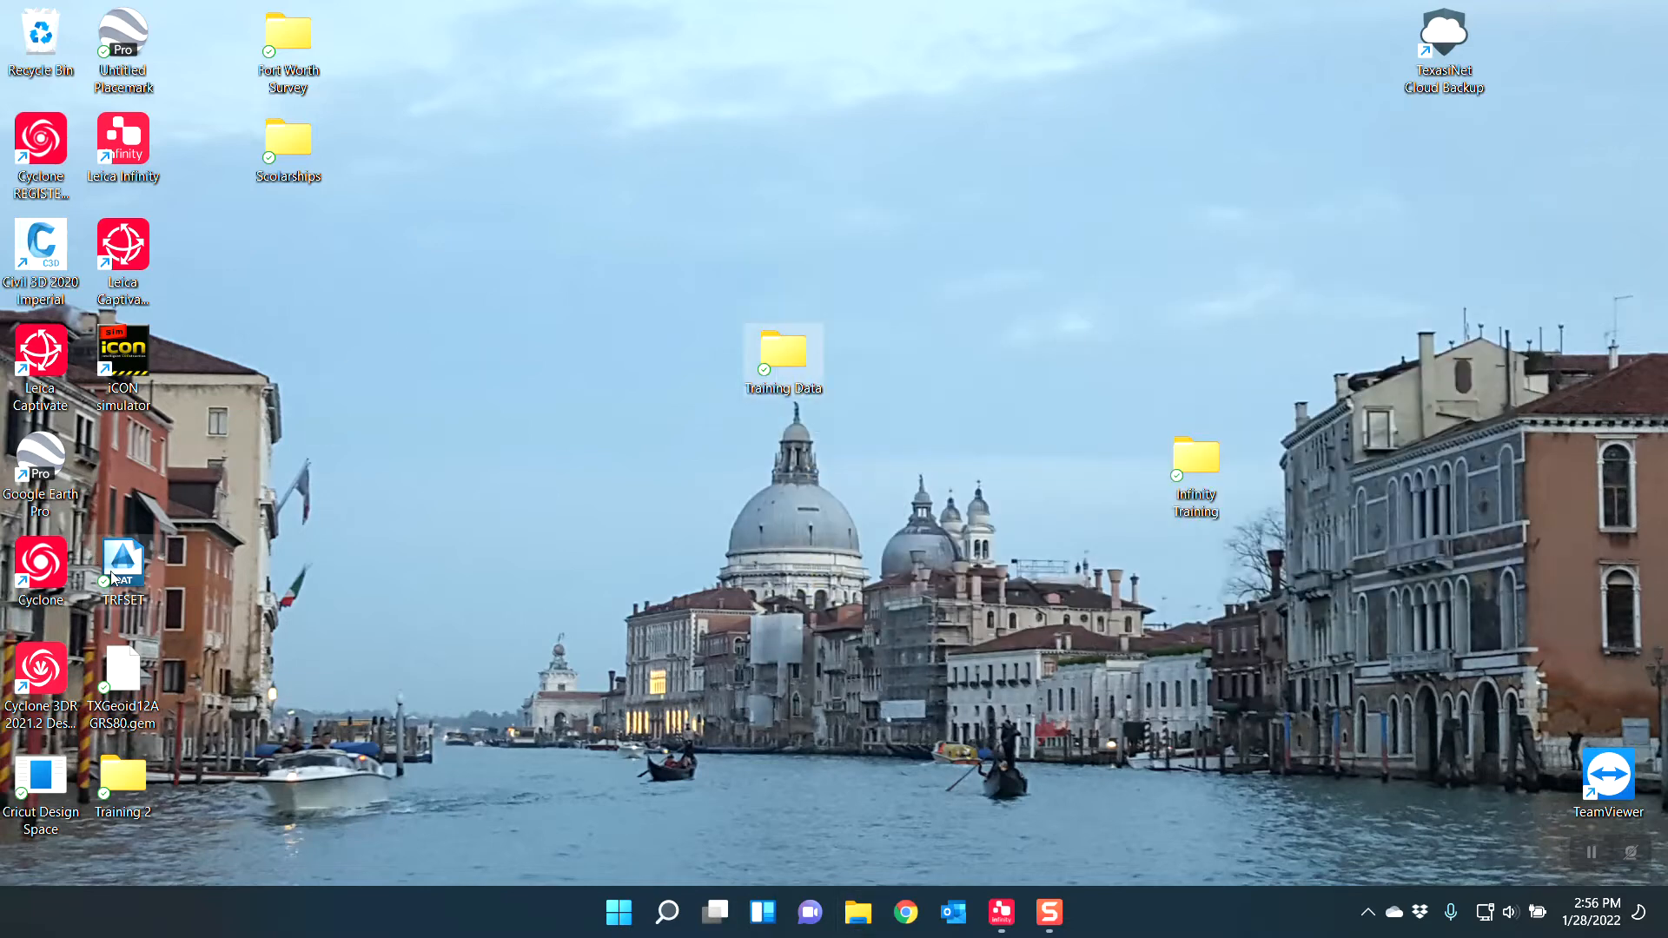
Step: Arrange TXGeoid12A GRS80.gem, TRFSET, Training Data and Training 2 in one row on the desktop
left_click_drag(122, 566, 665, 399)
left_click_drag(122, 673, 596, 376)
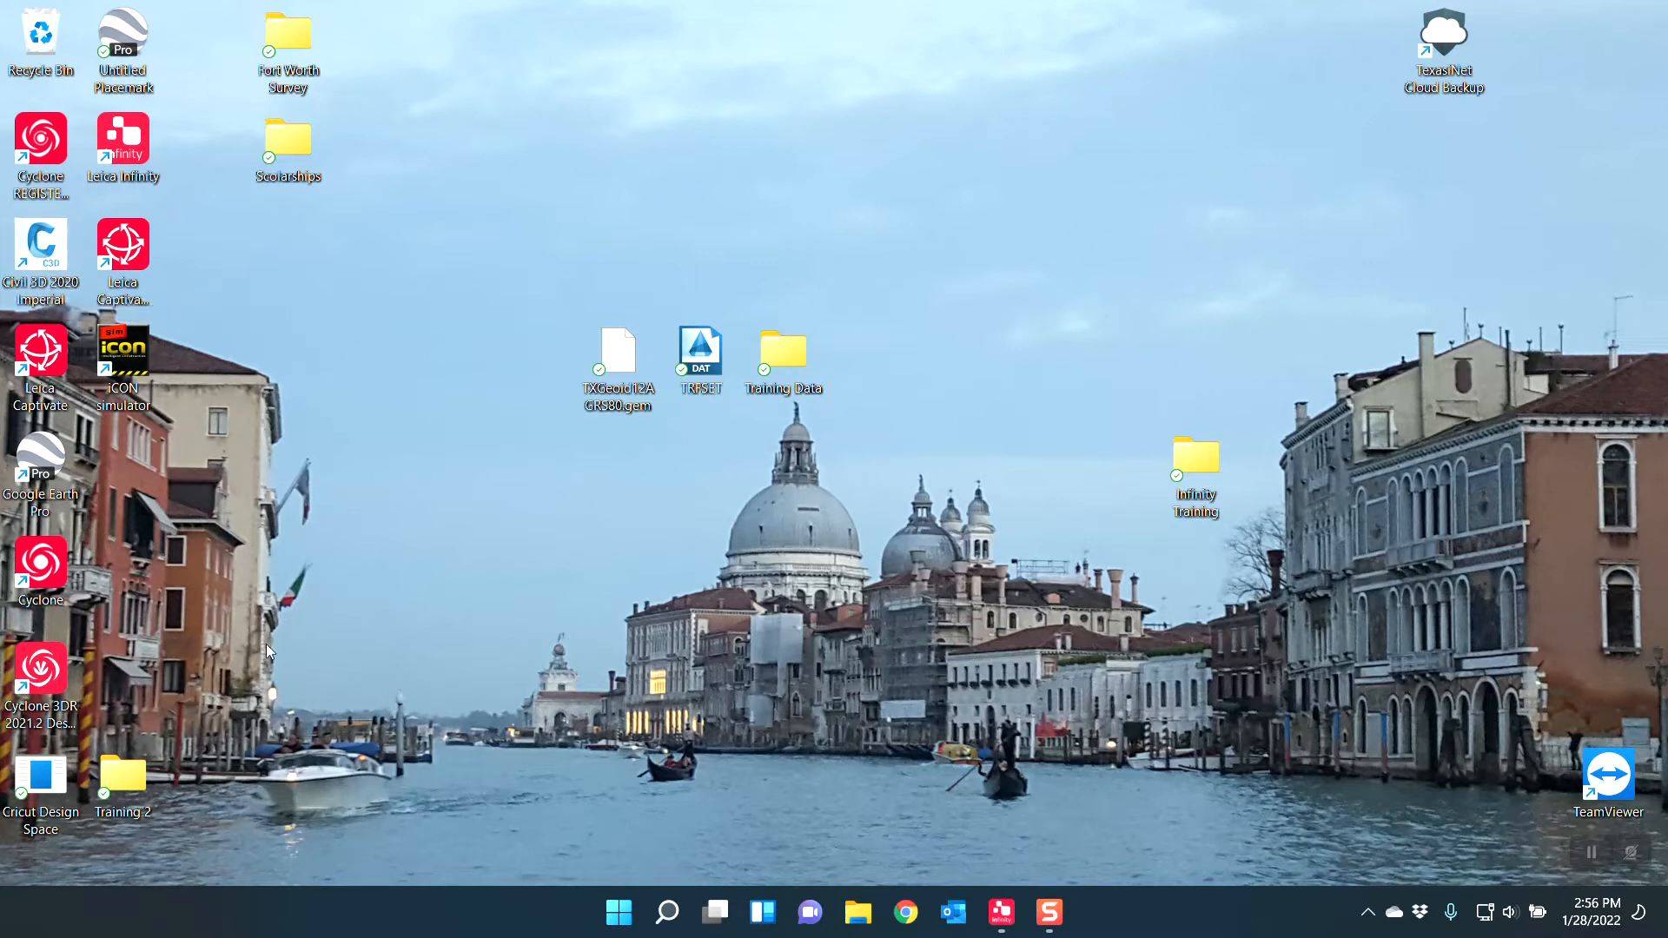
left_click_drag(123, 777, 1141, 264)
left_click_drag(782, 356, 949, 259)
left_click_drag(701, 356, 866, 252)
left_click_drag(624, 340, 787, 240)
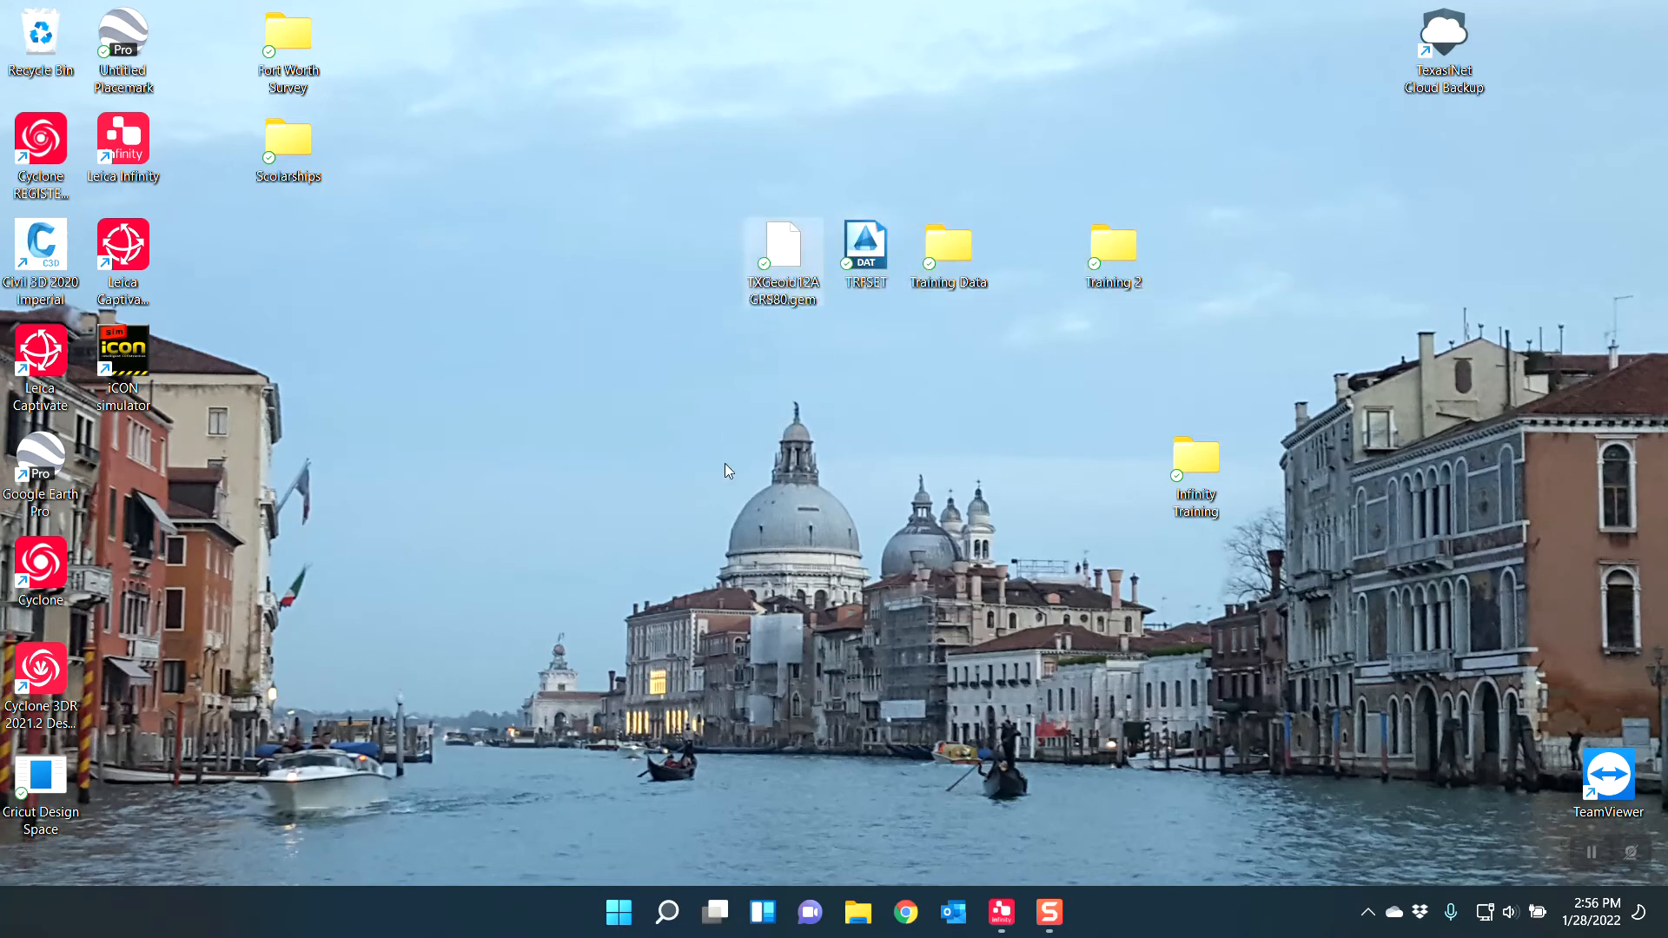
Step: Open a File Explorer window and snap it to half the screen beside the desktop files
key("super+e")
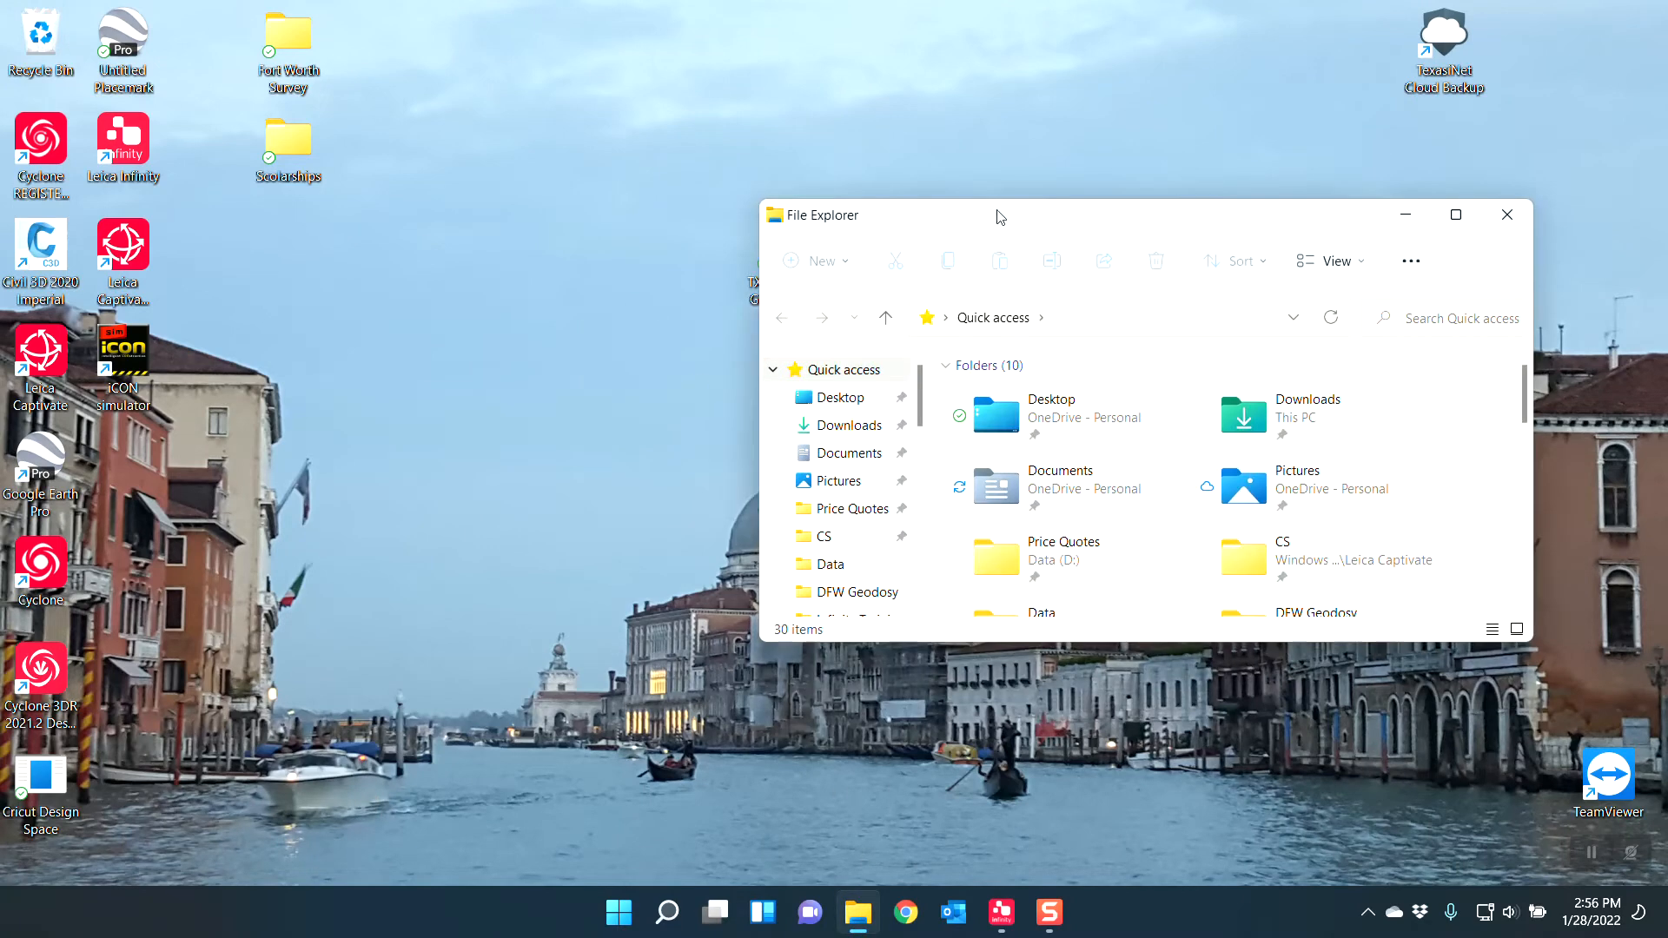
left_click_drag(1126, 220, 3, 223)
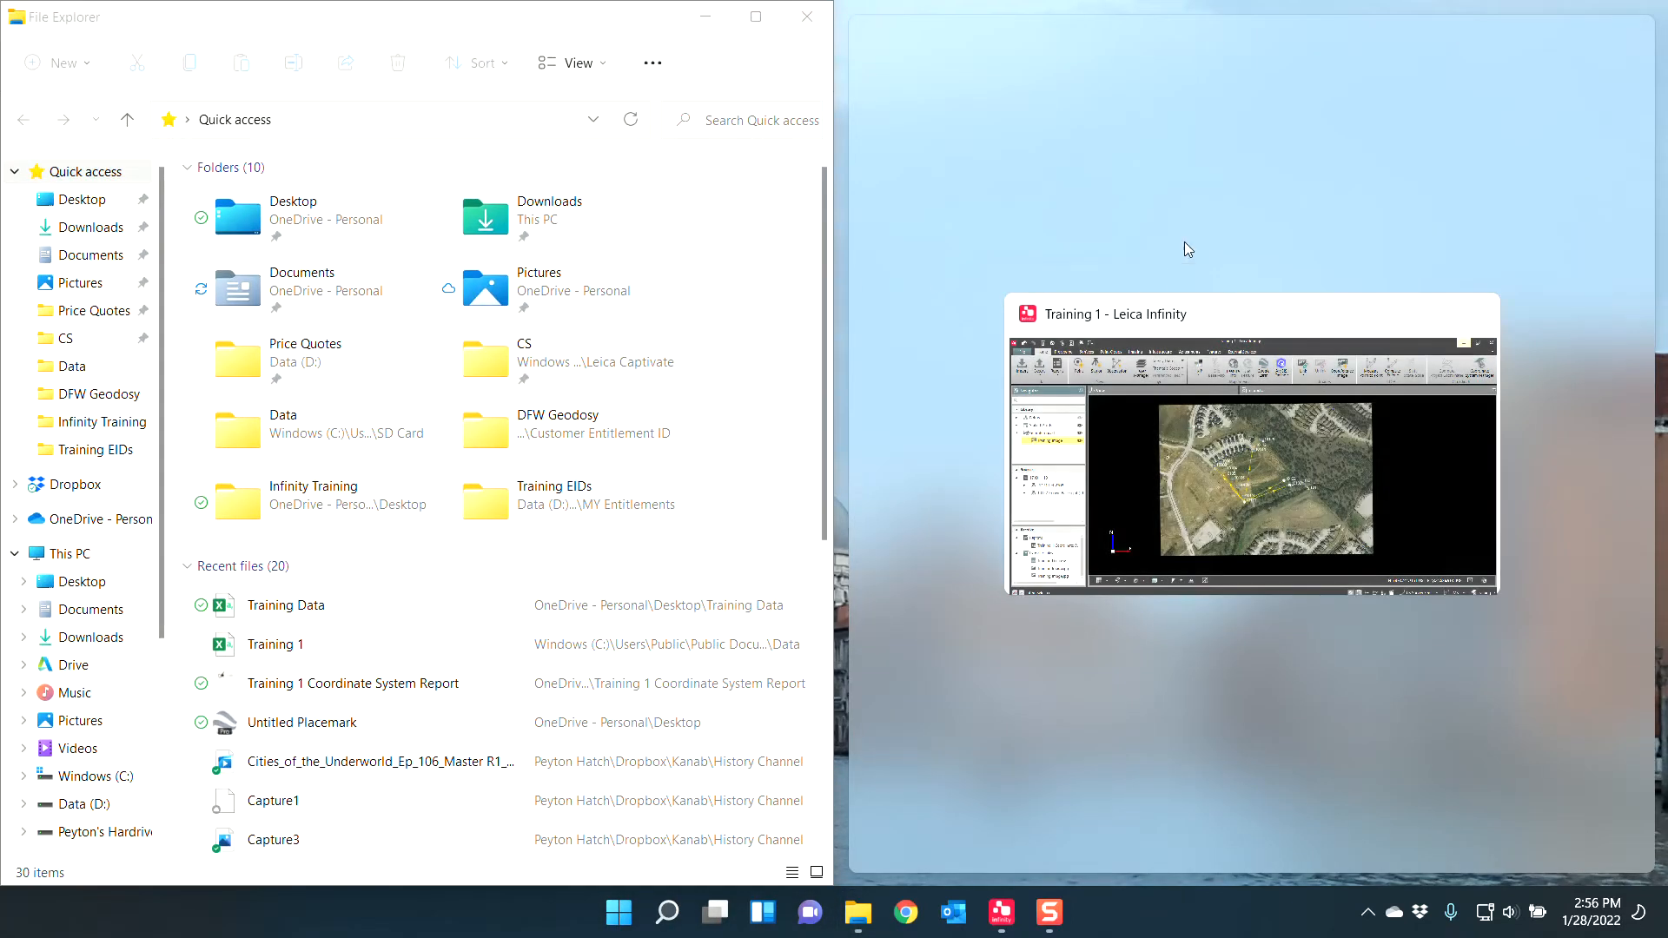
left_click(1167, 167)
Step: Move the TRFSET file from the desktop into the DBX folder of the Leica Captivate CS SD Card
left_click(66, 340)
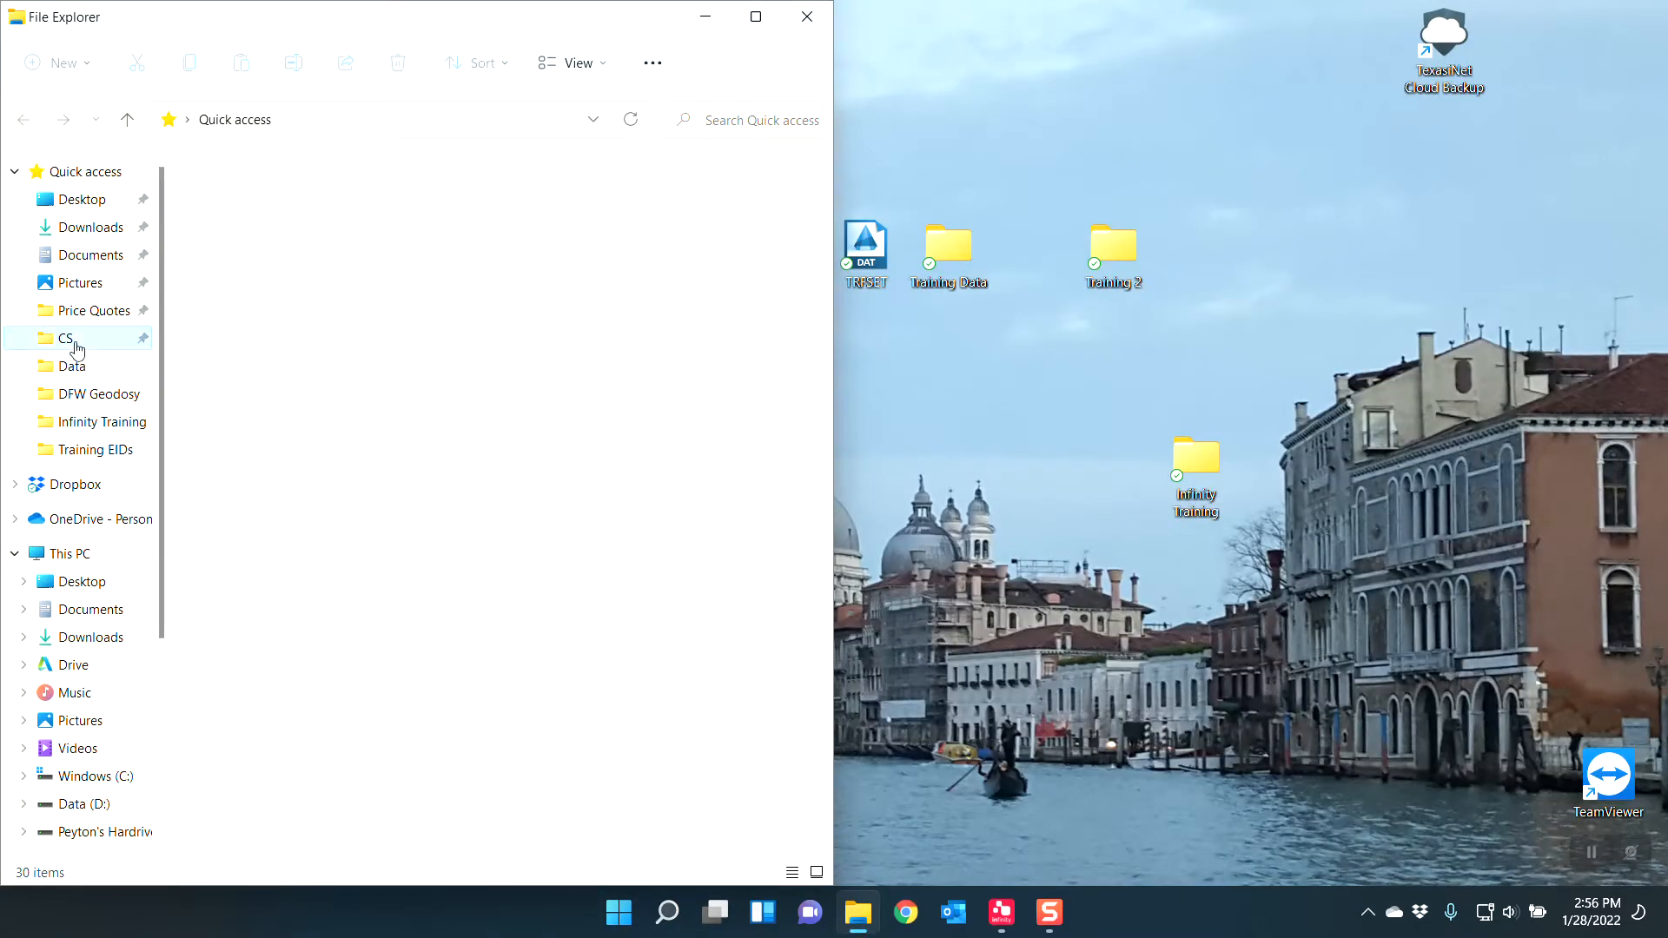
double_click(244, 309)
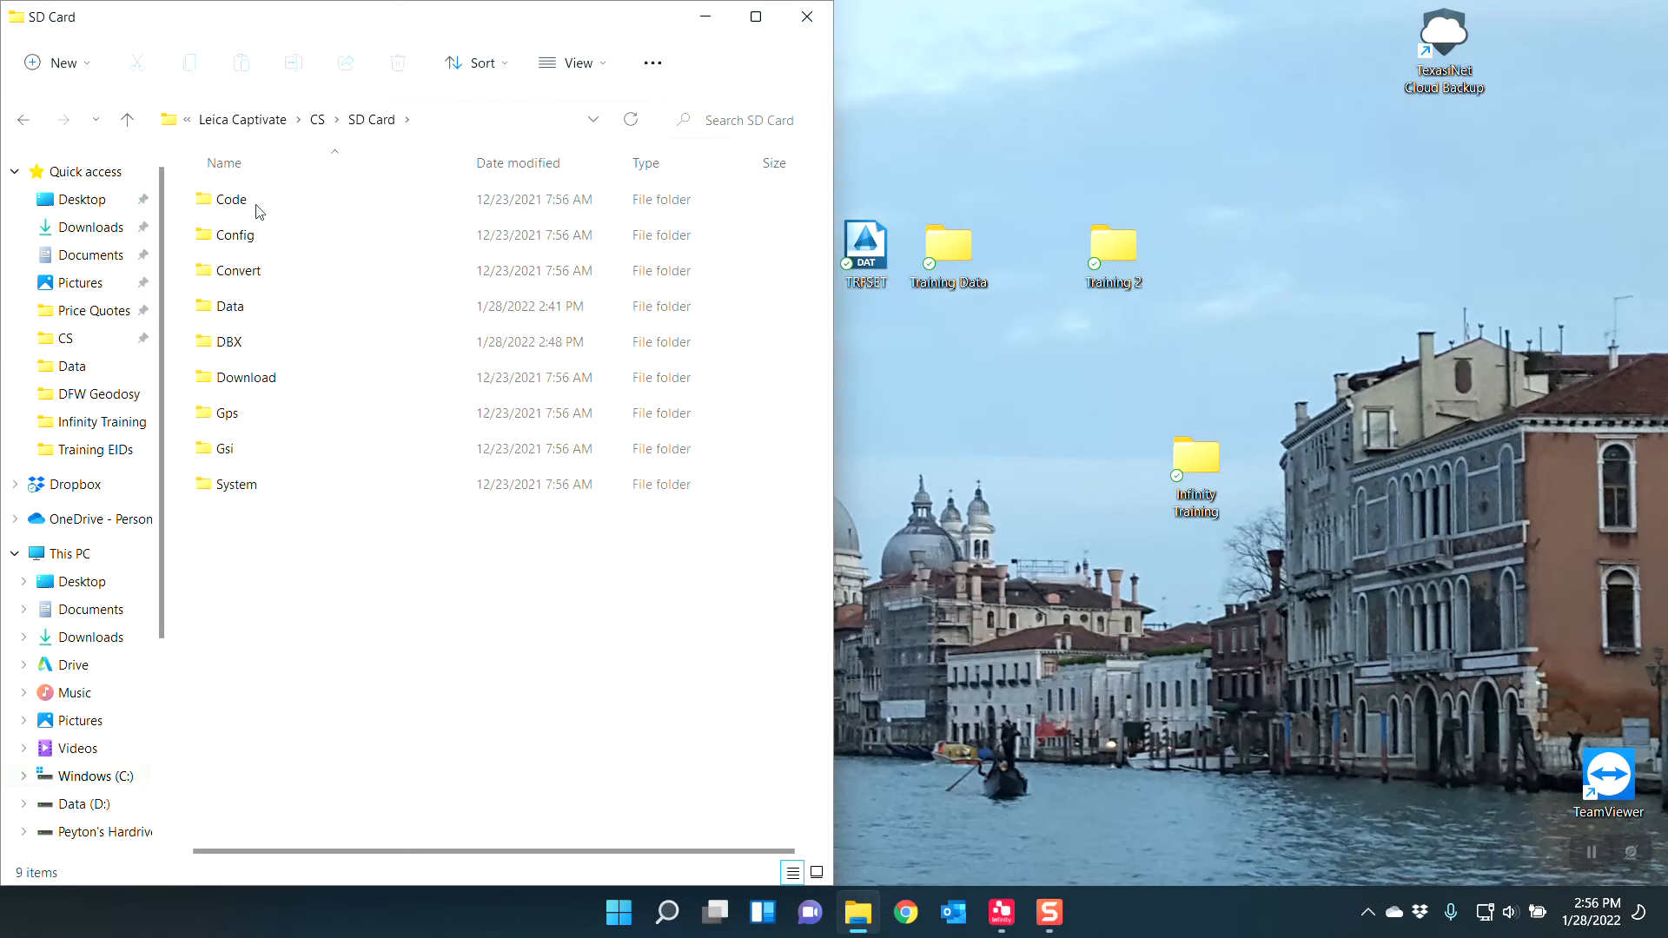
double_click(242, 351)
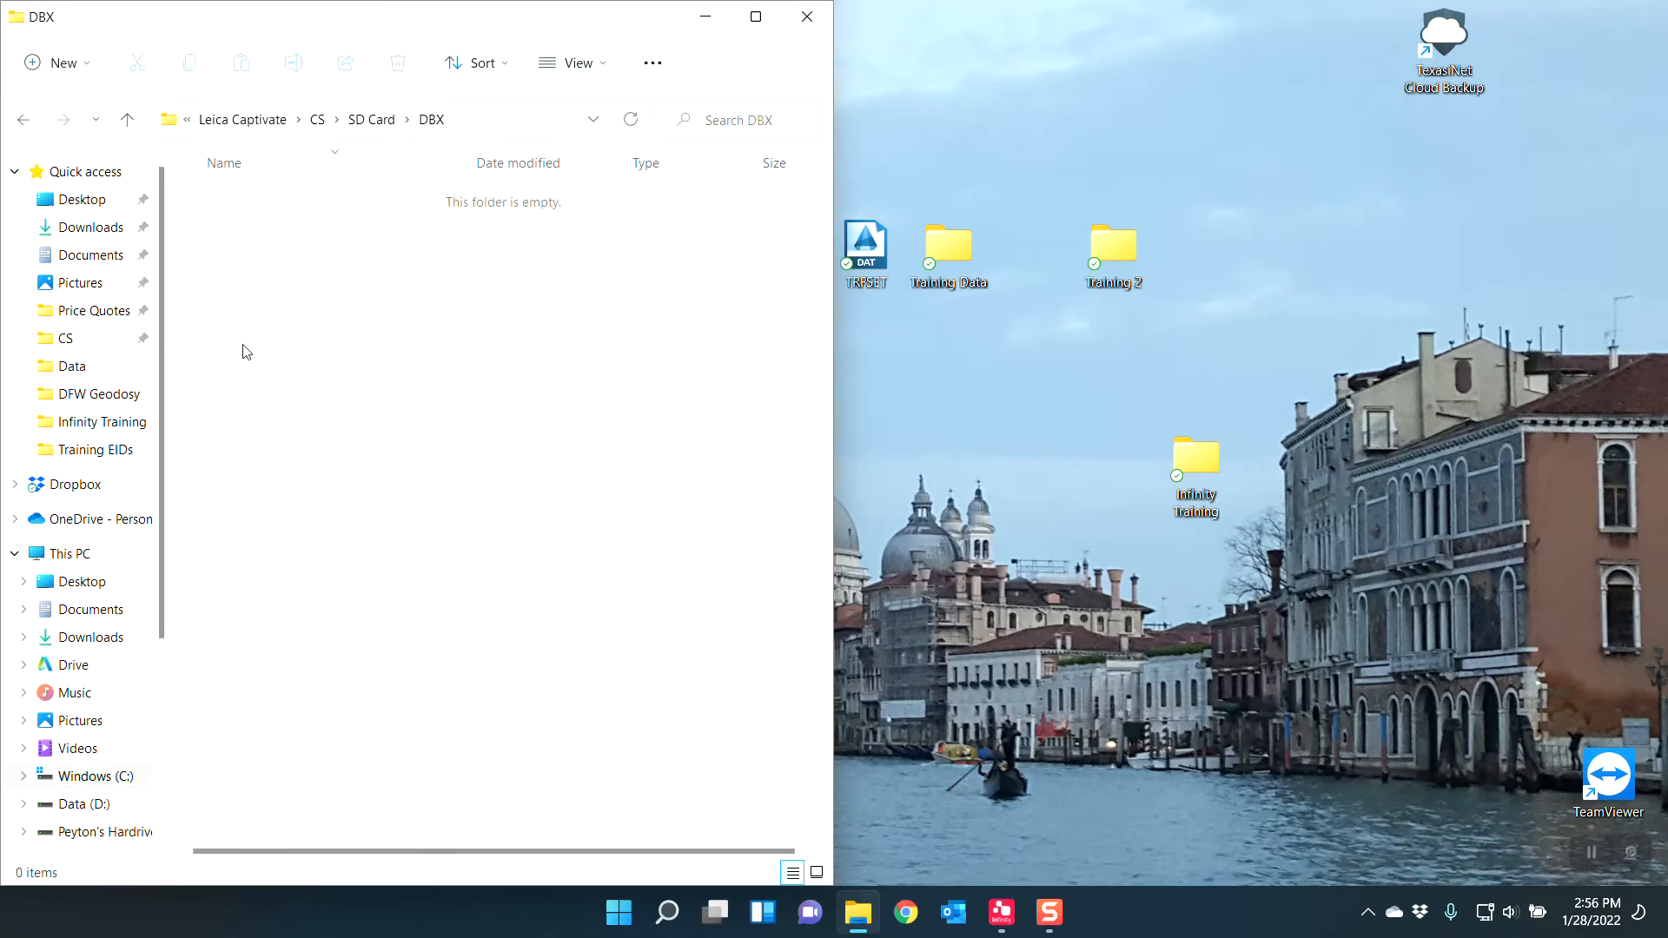
left_click_drag(865, 252, 423, 441)
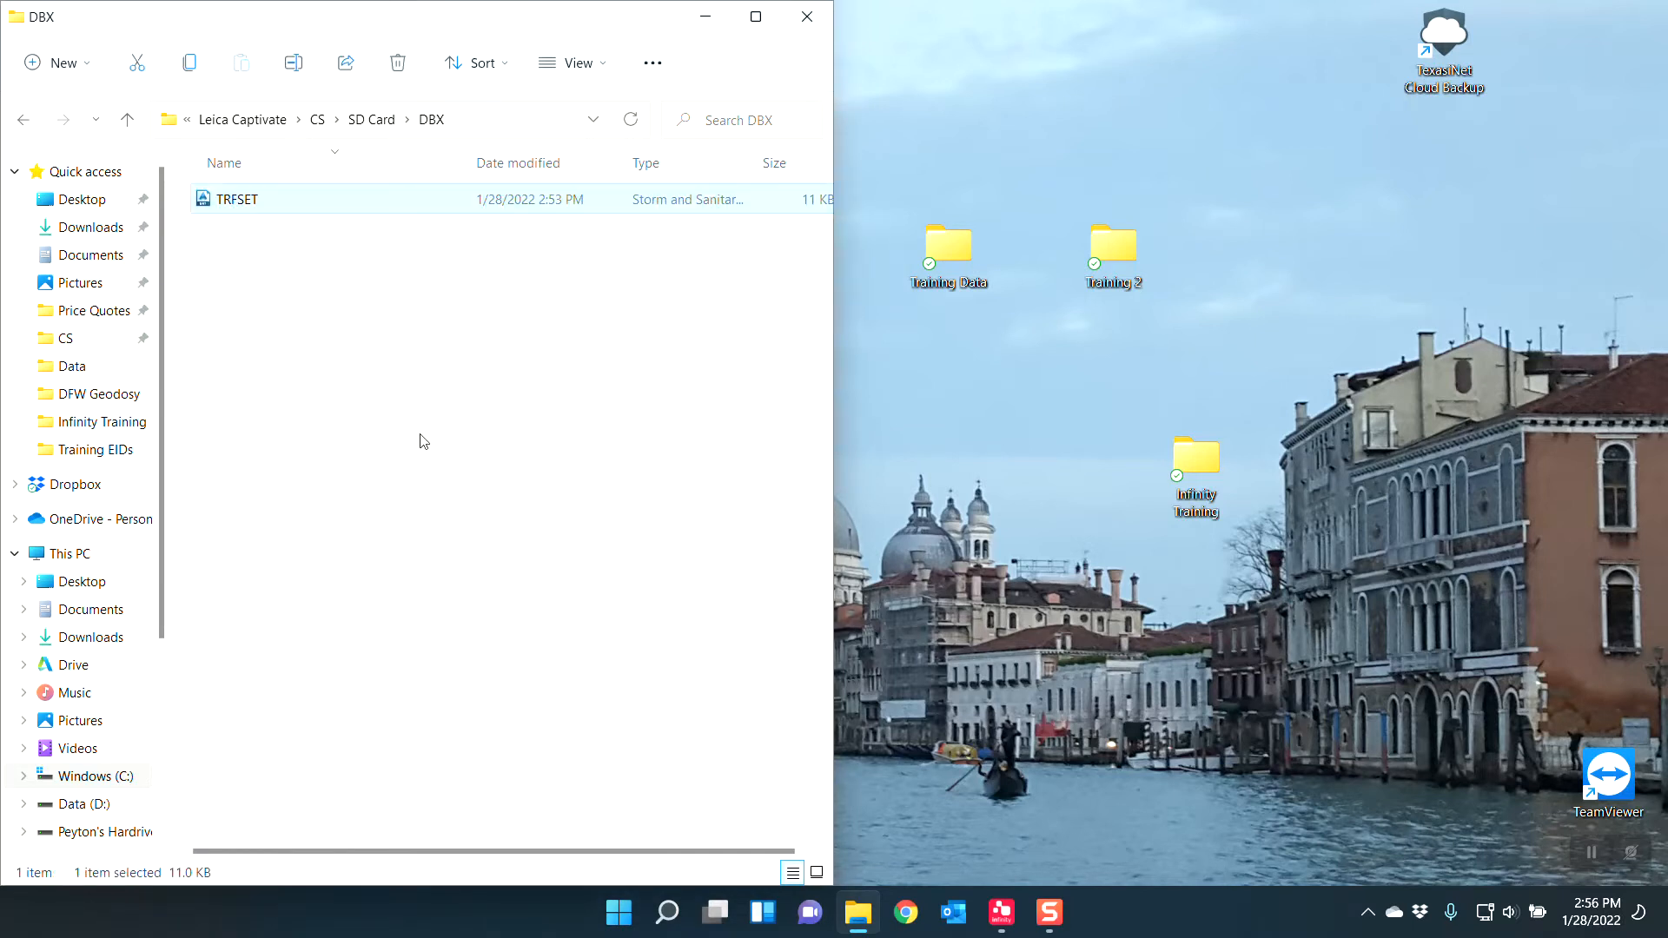
Step: Open the SD Card's Data folder, go to Gps and Geoid, and examine the stored geoid files
left_click(369, 120)
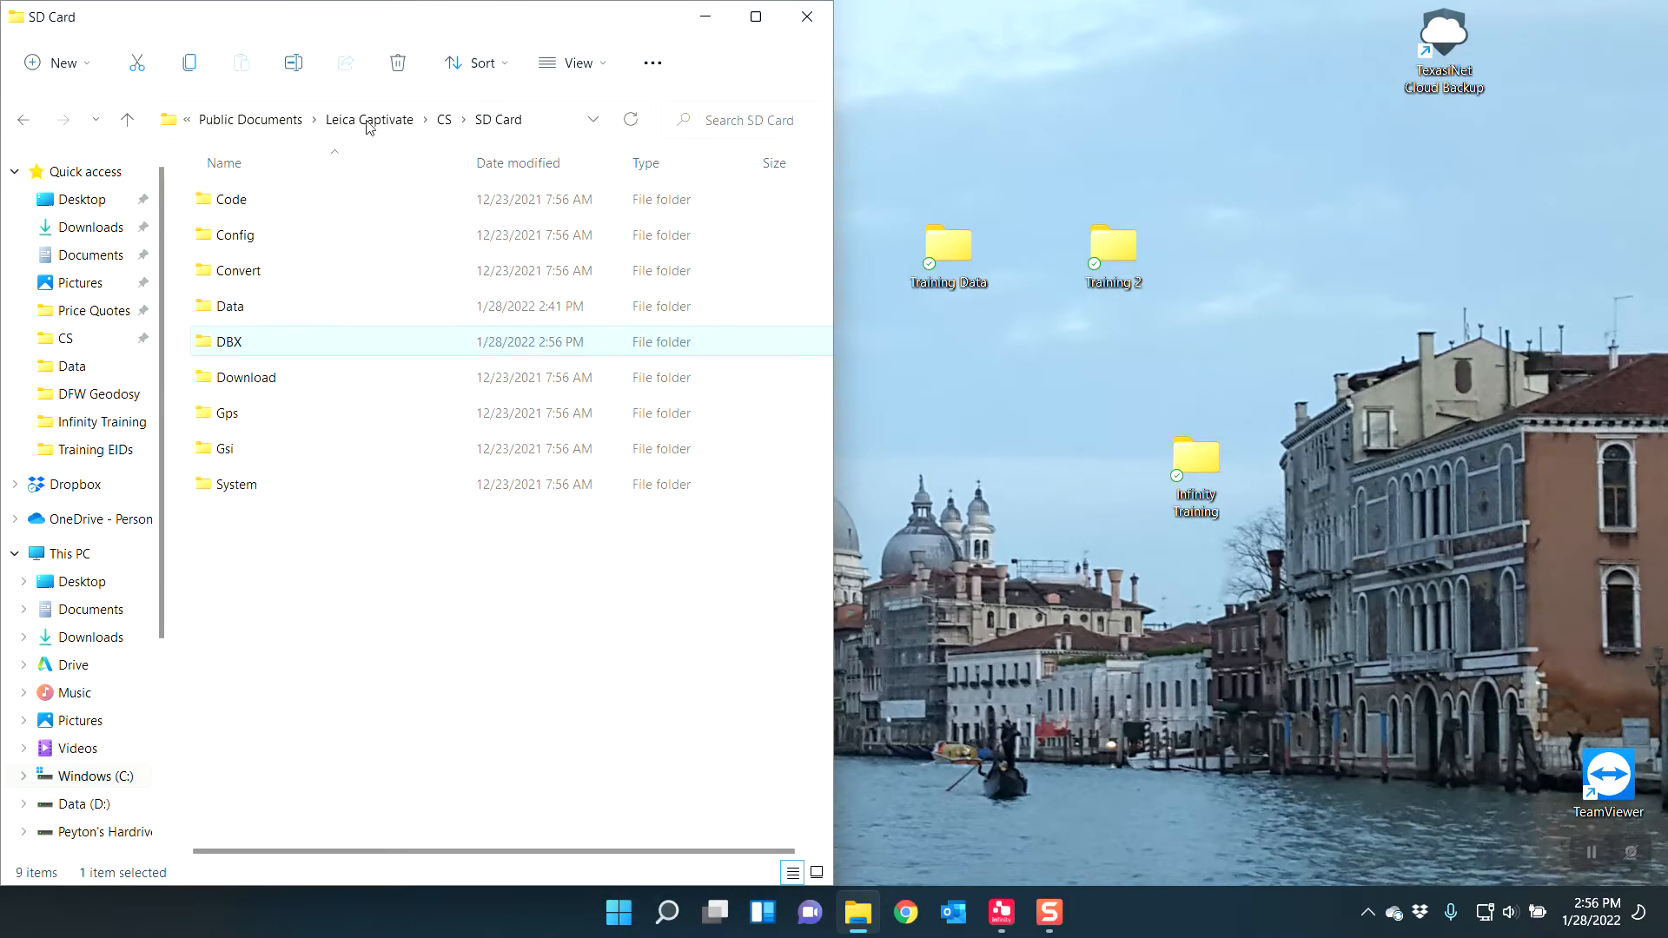
left_click(243, 311)
double_click(244, 311)
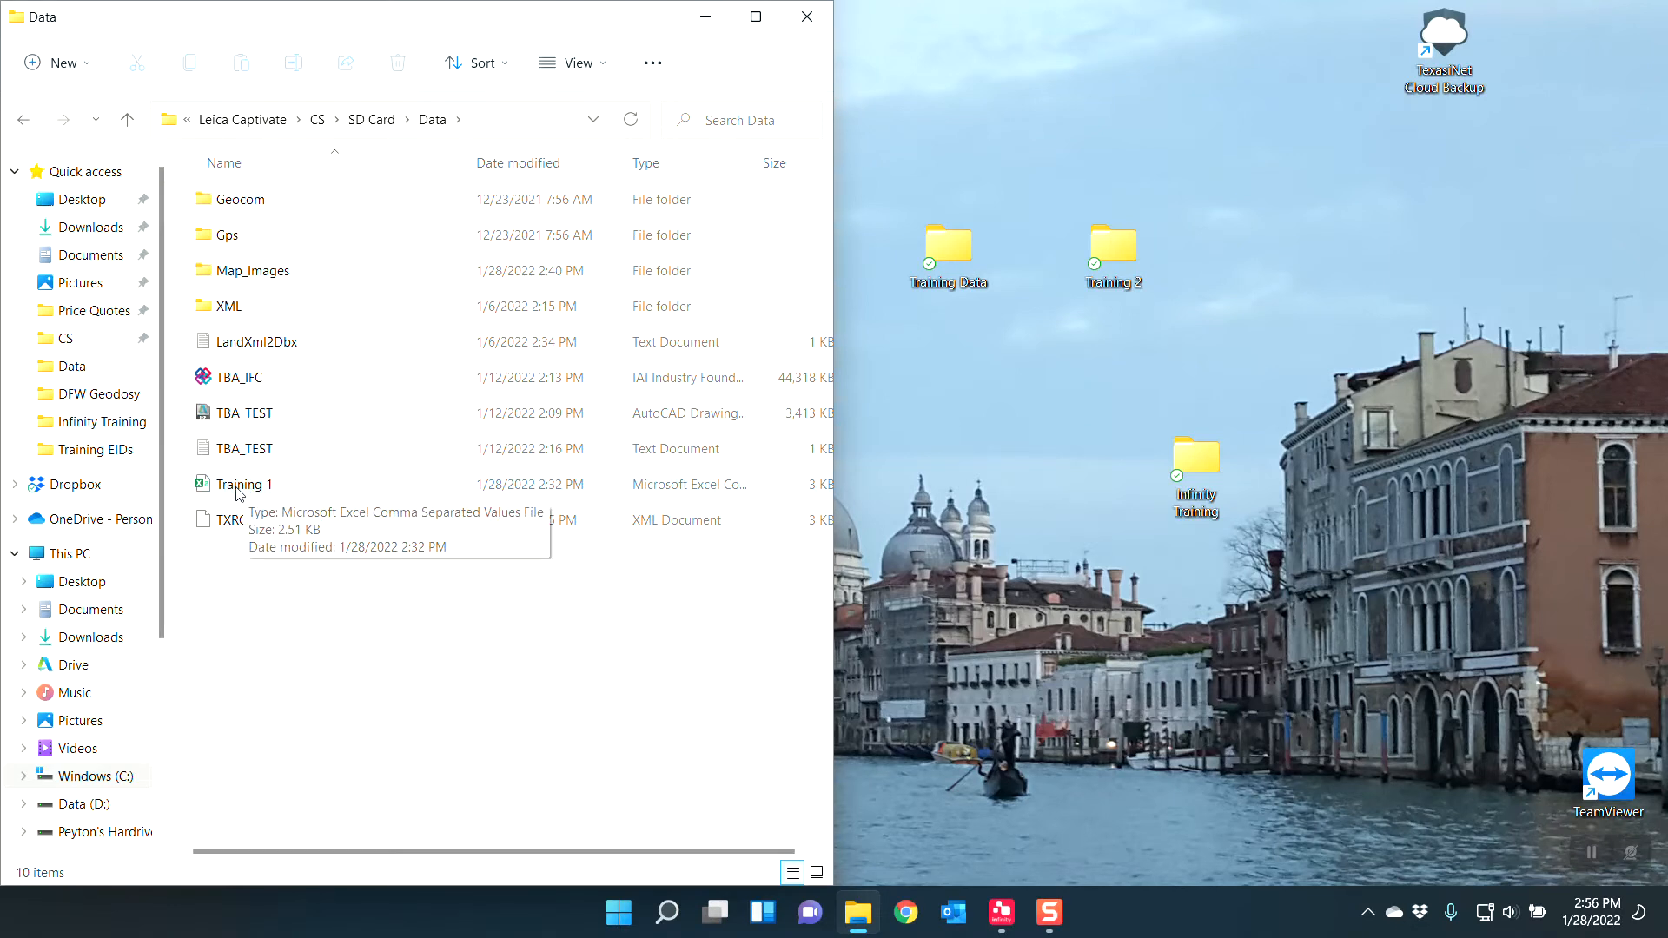
double_click(233, 237)
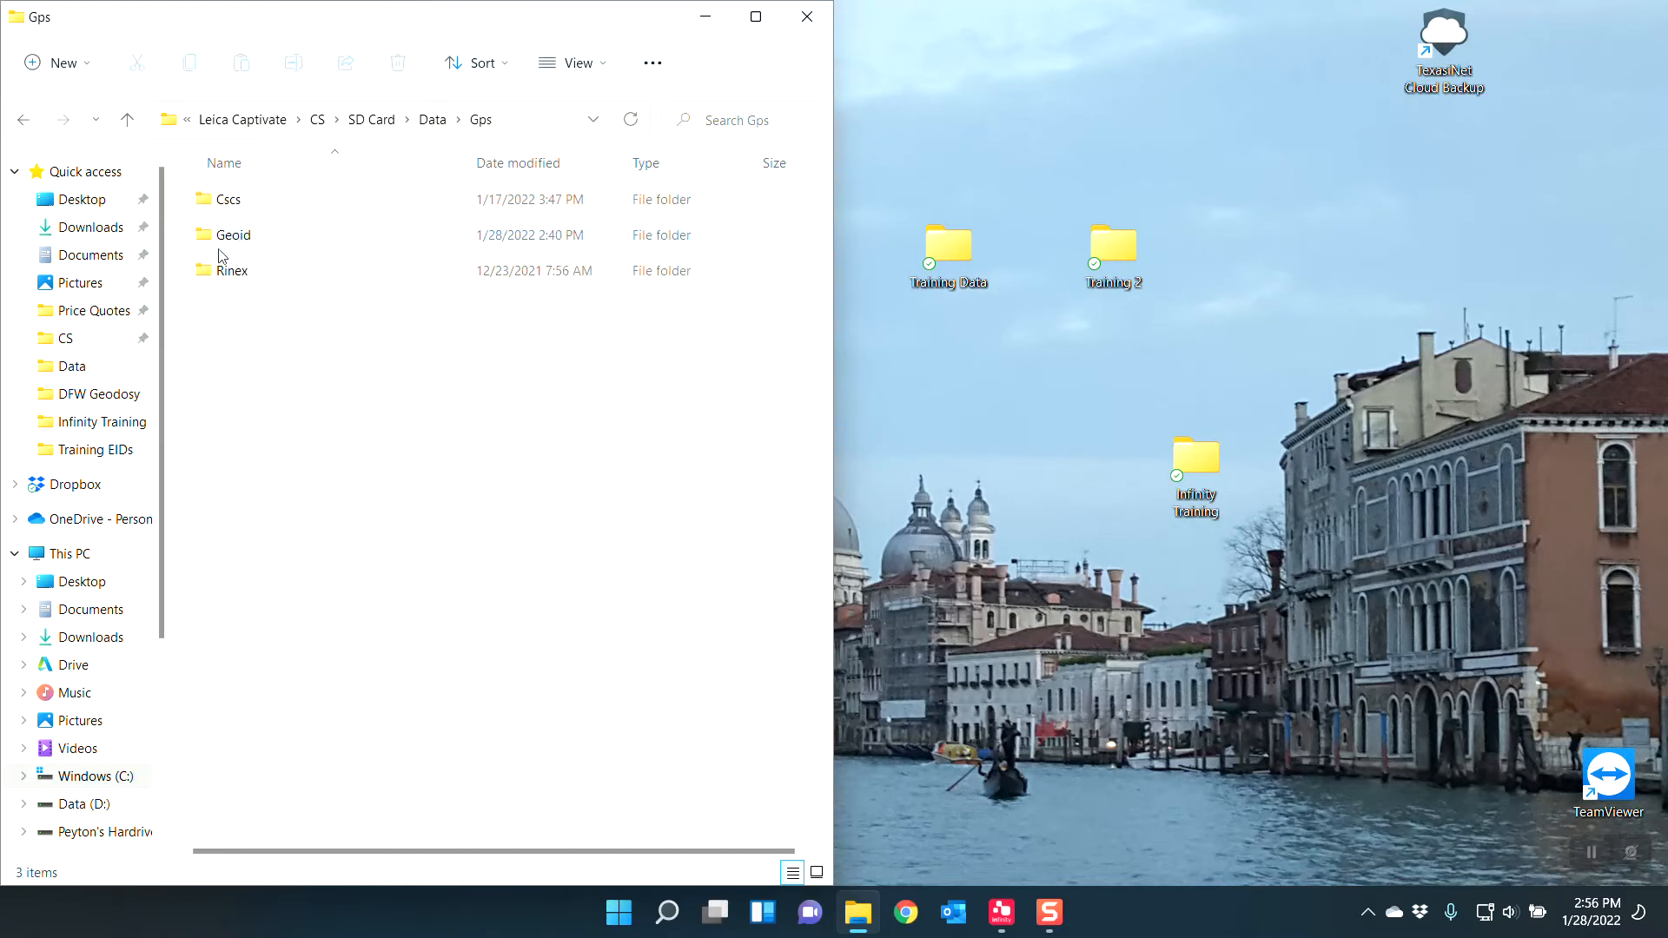
double_click(235, 248)
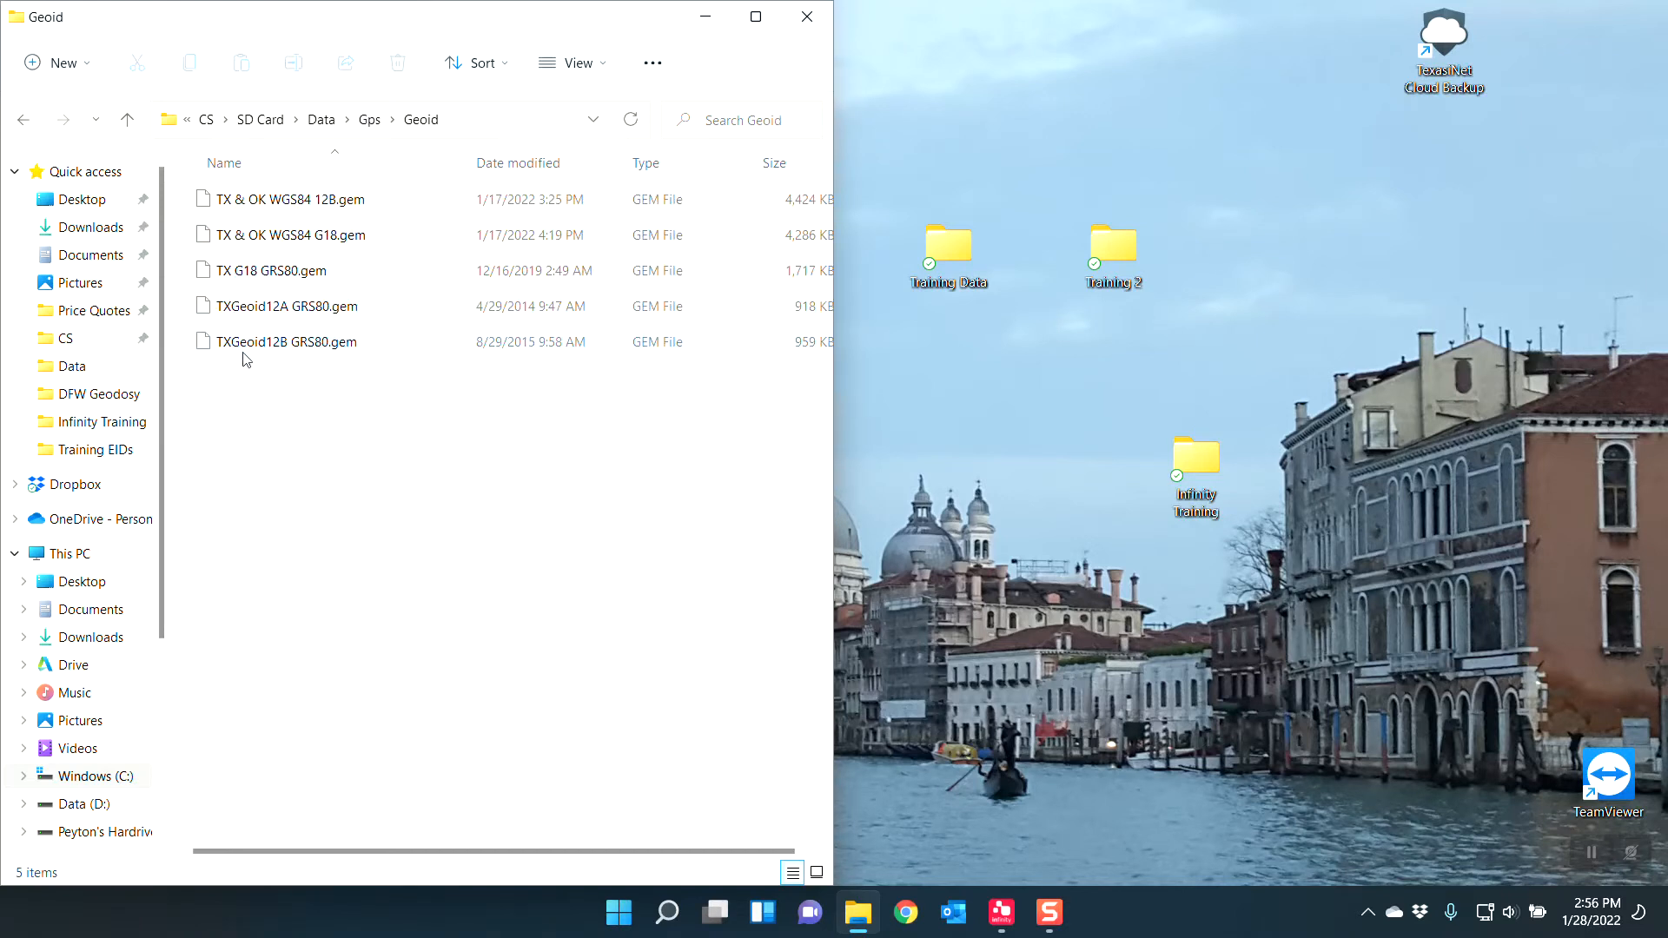
Step: Return to the SD Card's Data folder, open Map_Images and delete New Image 1 and its New Image 1.jgw file
left_click(367, 122)
left_click(420, 121)
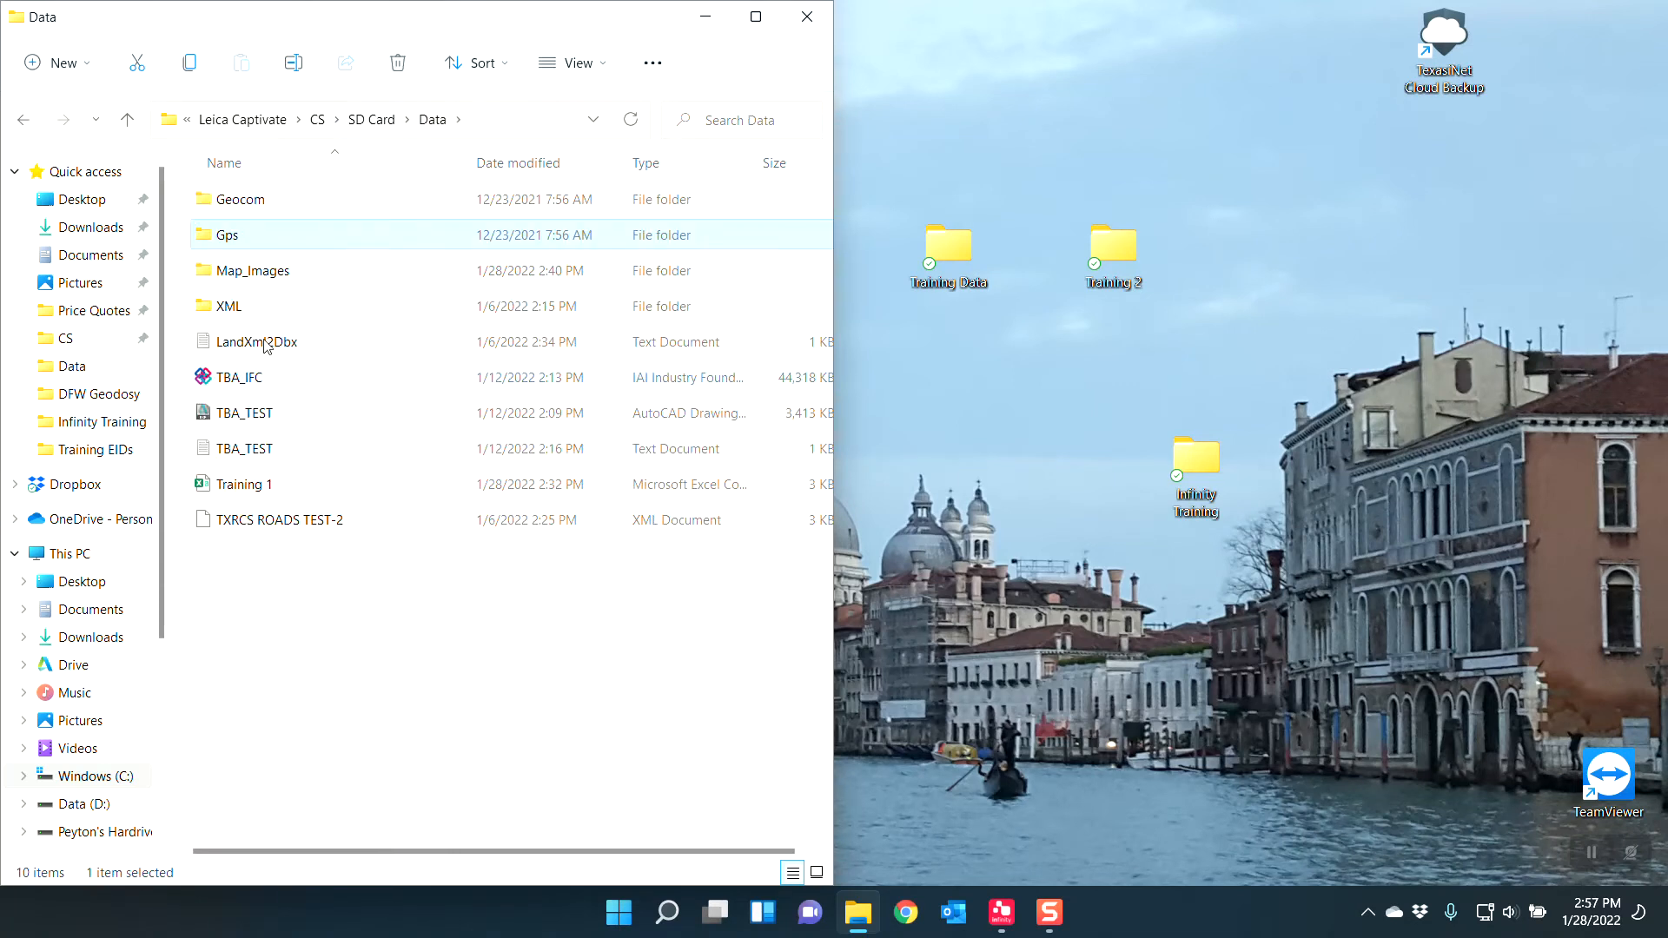
left_click(374, 119)
double_click(236, 304)
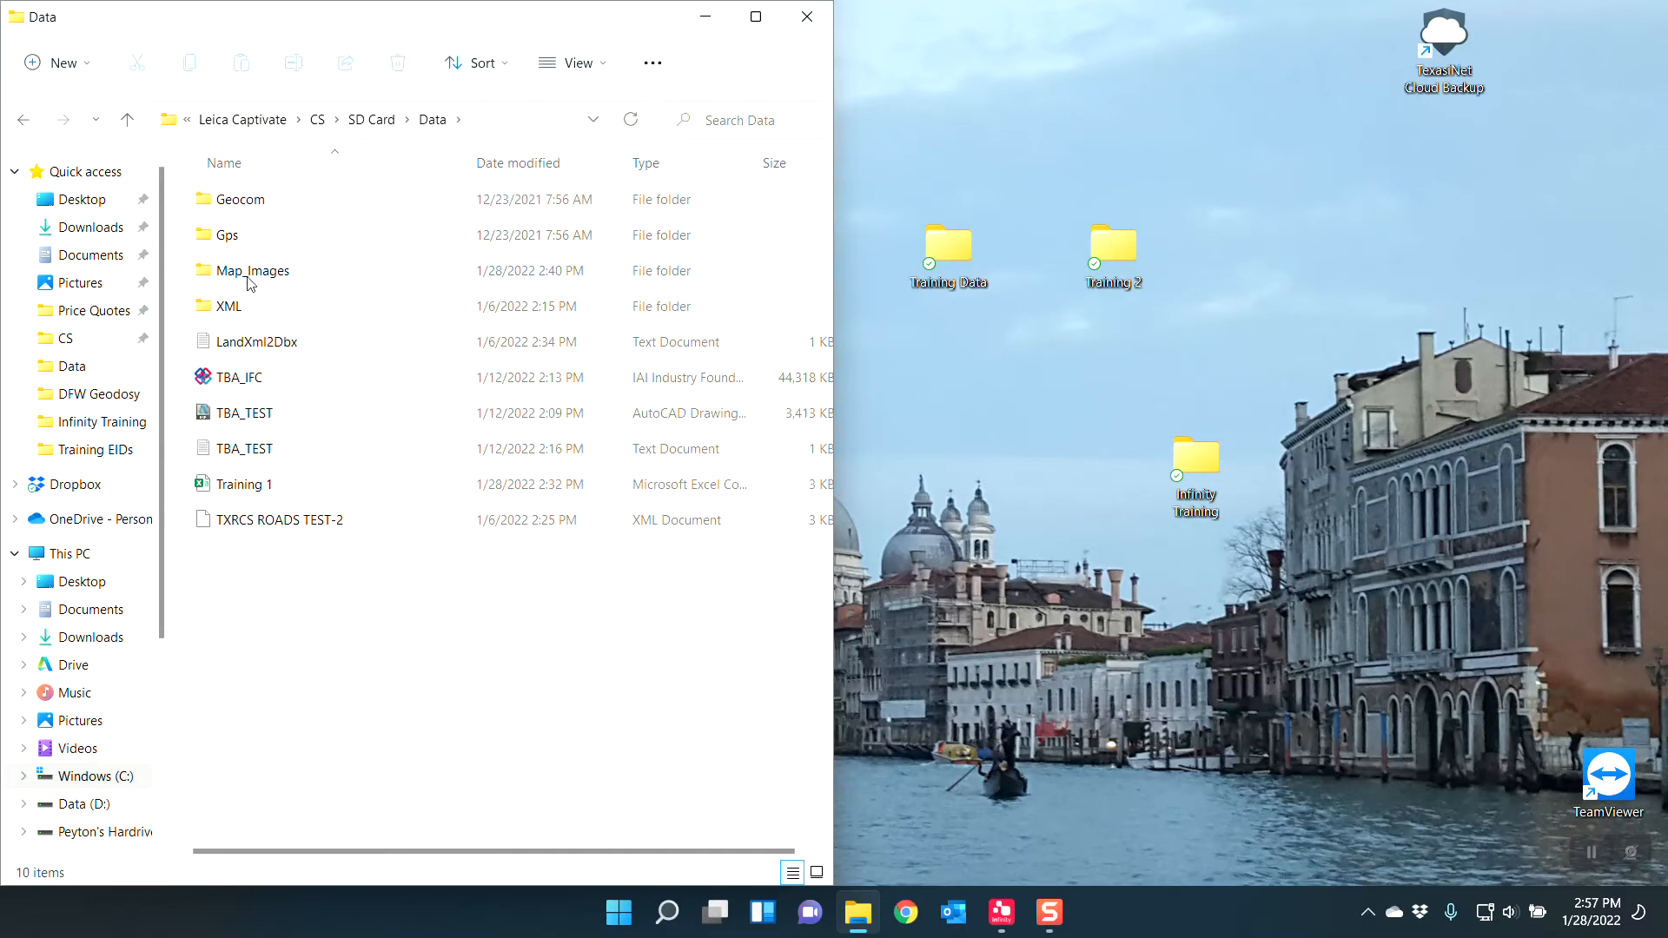
double_click(247, 278)
left_click(233, 232)
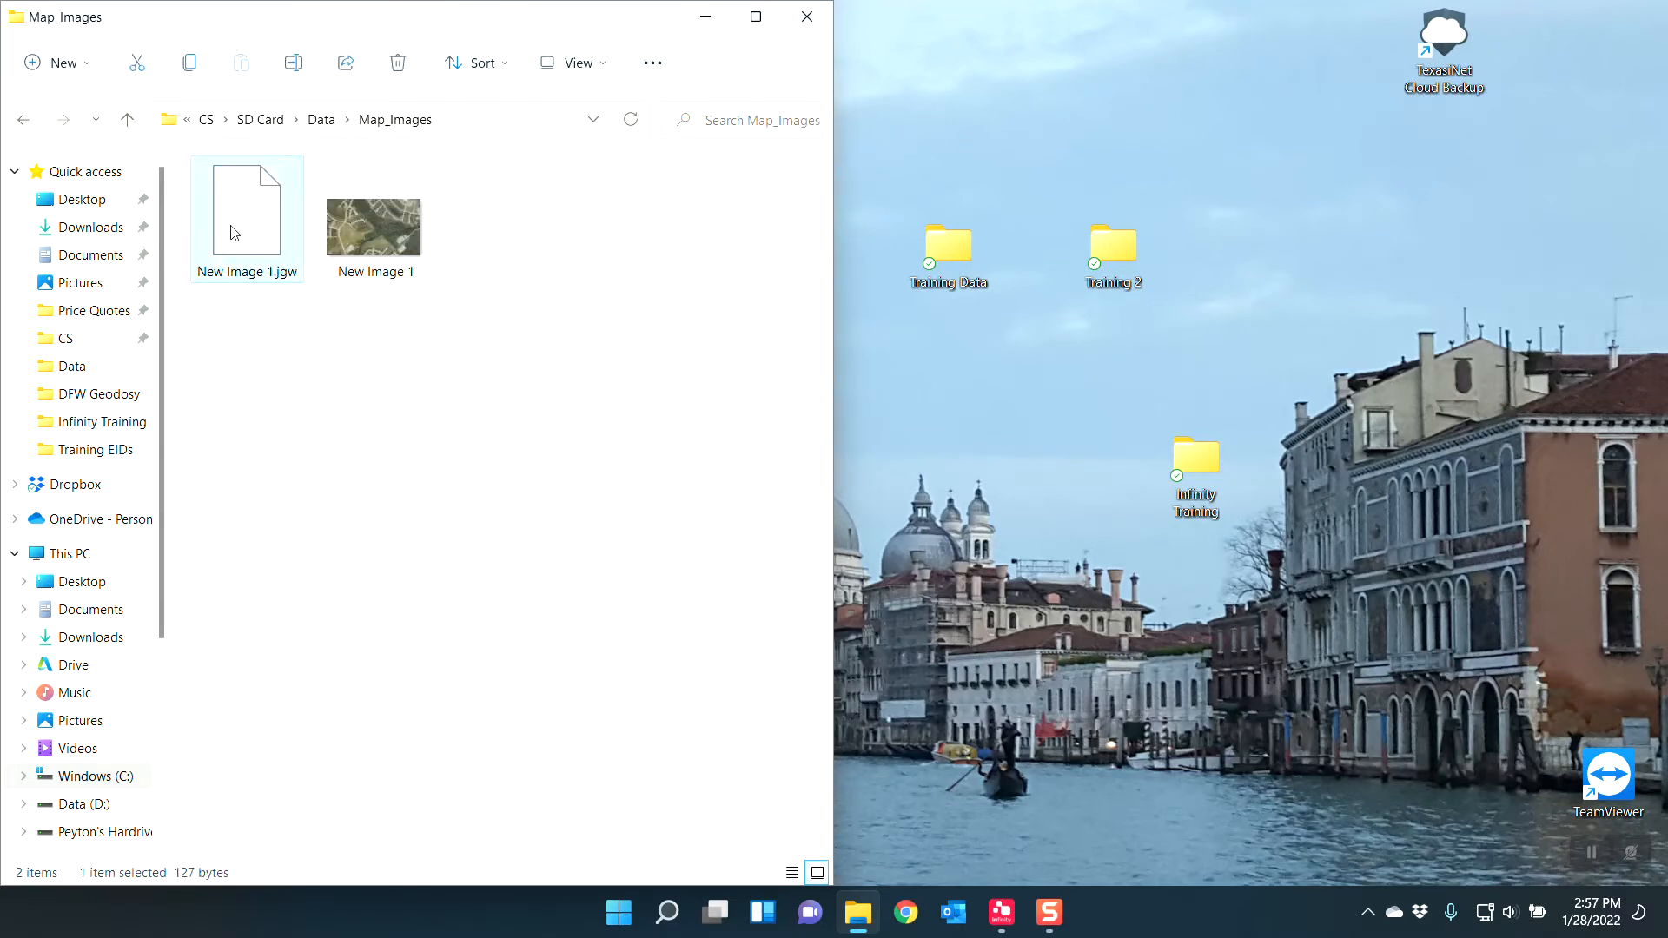
key("Delete")
left_click(253, 210)
key("Delete")
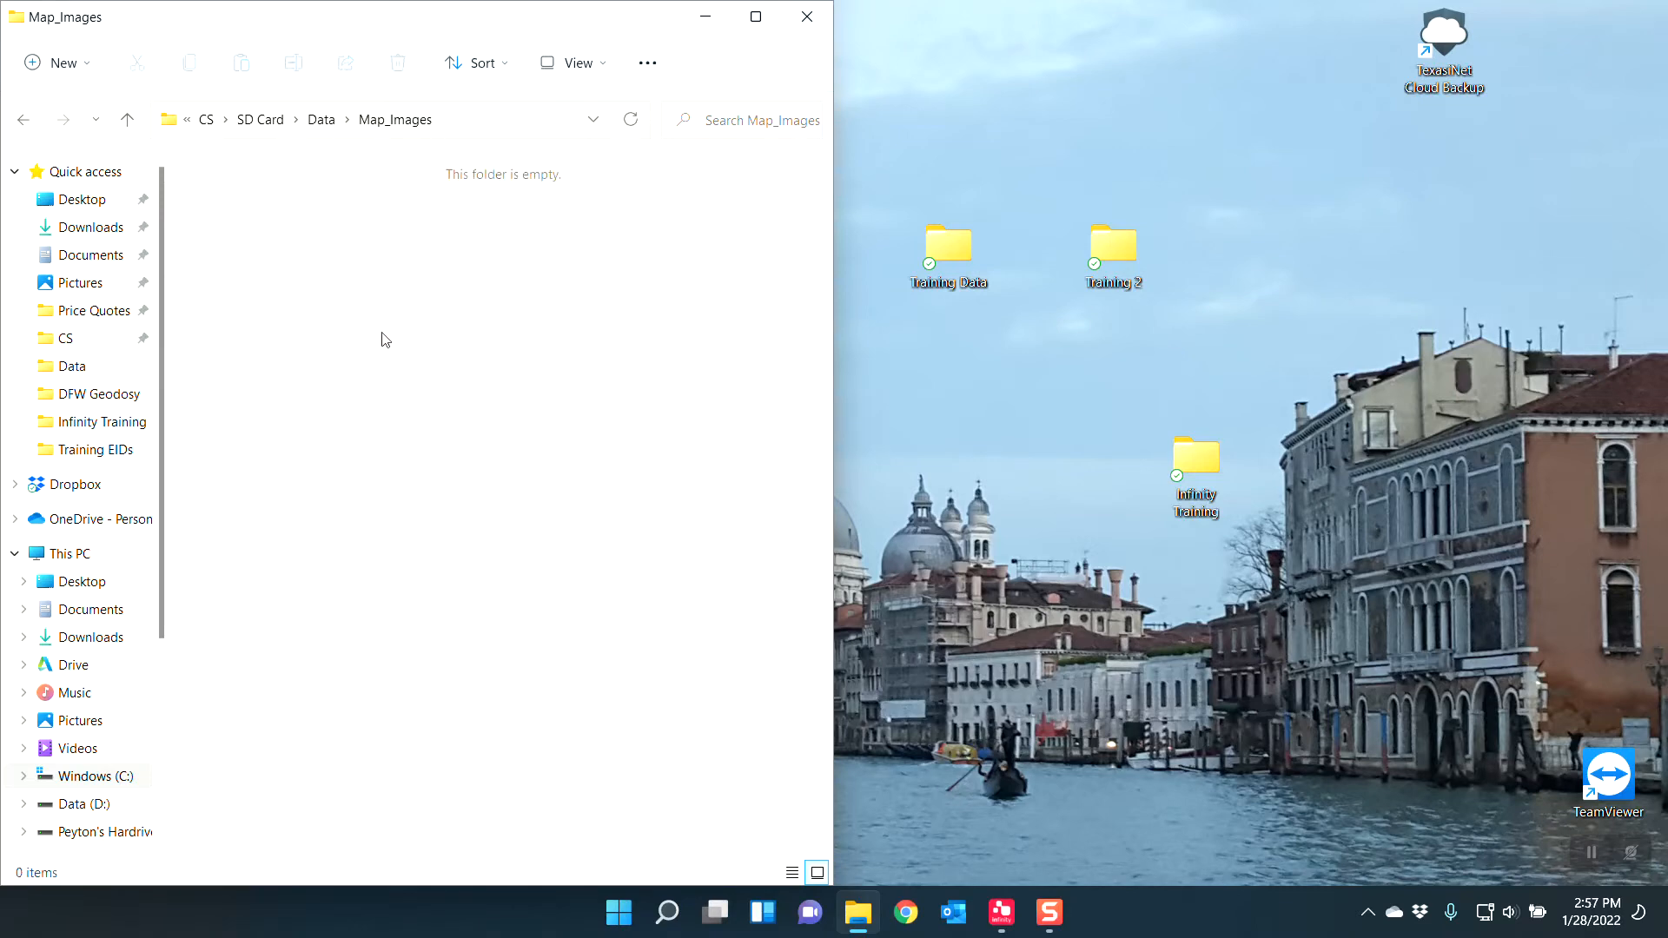
Step: Move Training Image.jgw and Training Image from the desktop's Training 2 folder into Map_Images, and close both File Explorer windows
double_click(1115, 252)
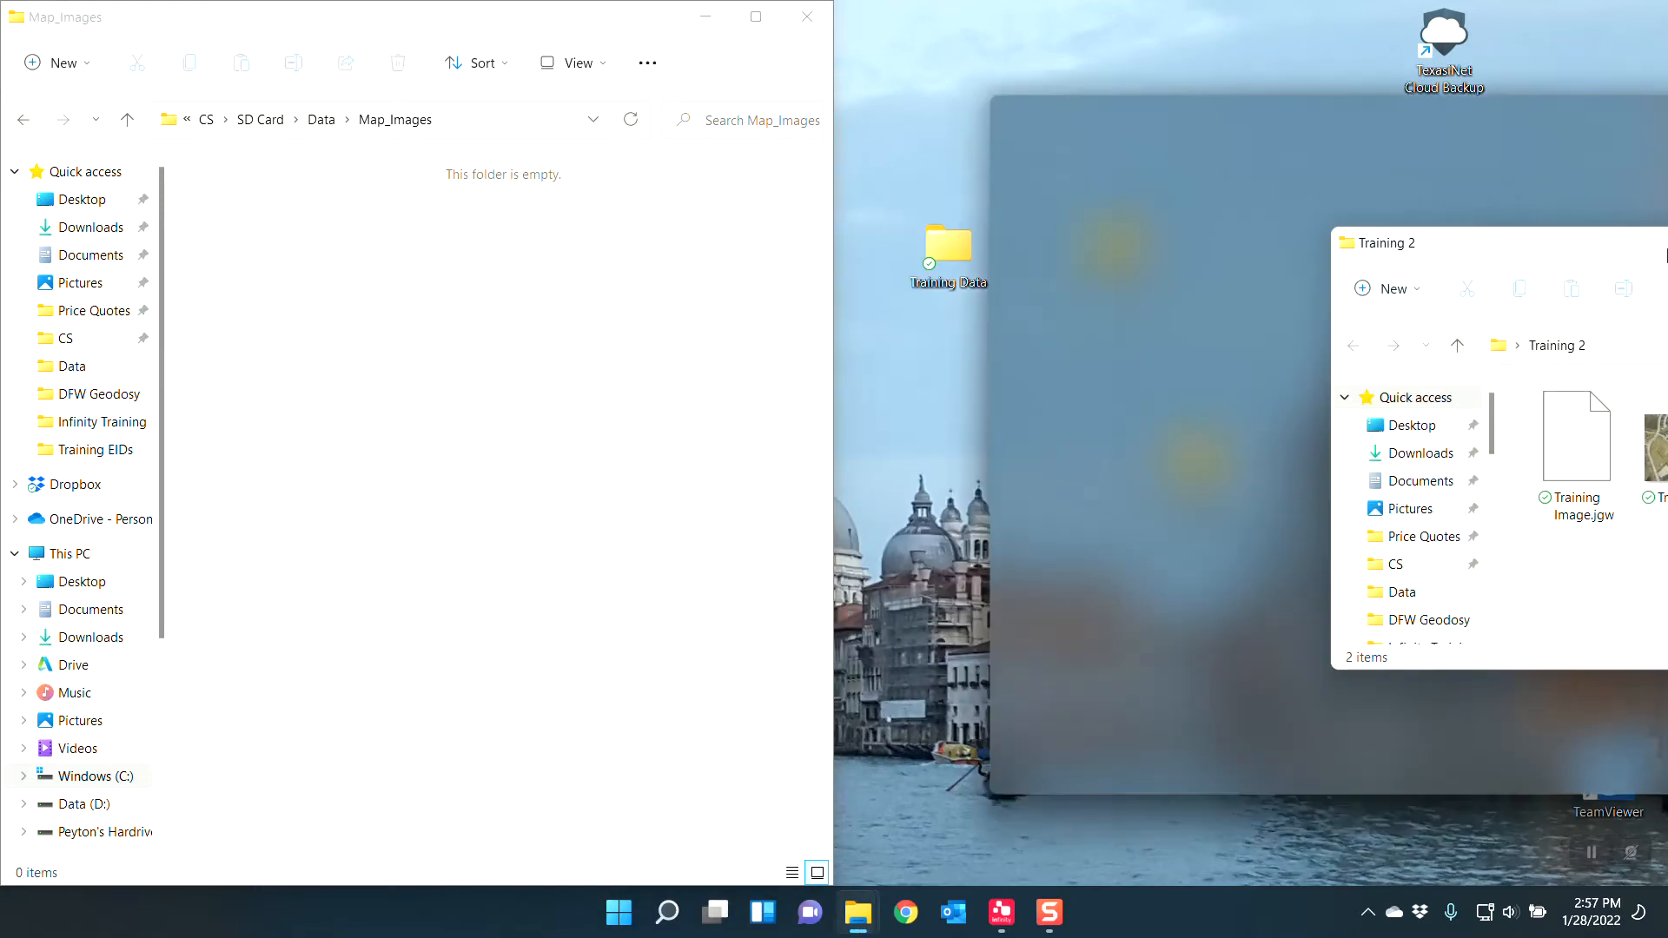
left_click_drag(1050, 248, 299, 300)
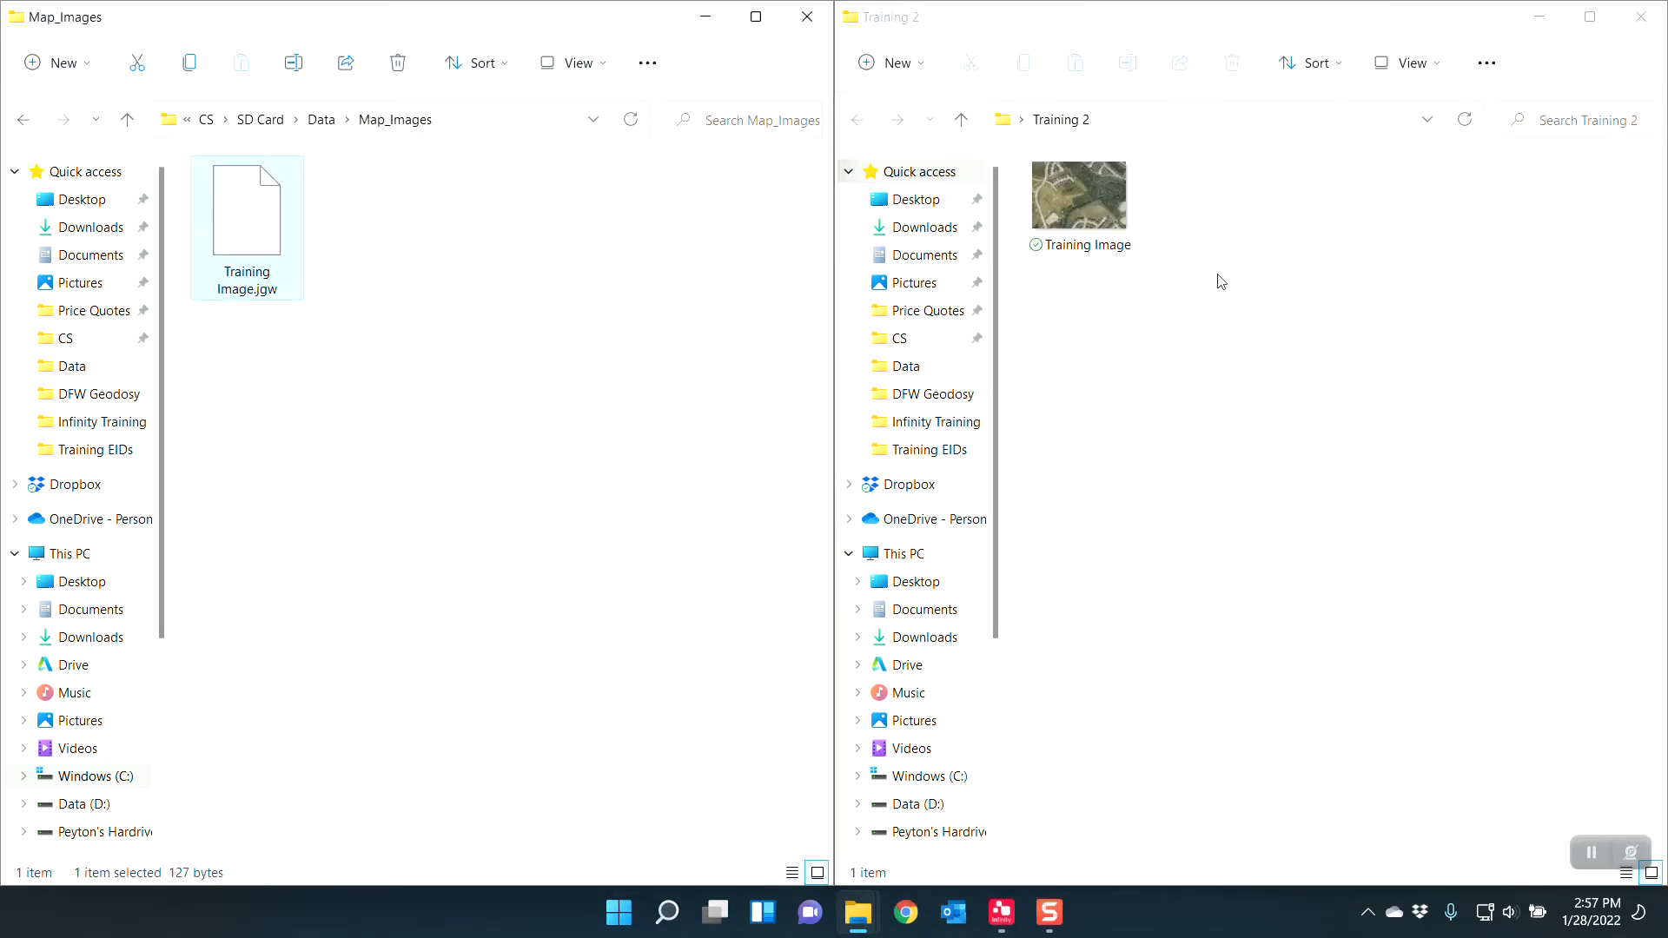
left_click_drag(1091, 201, 513, 414)
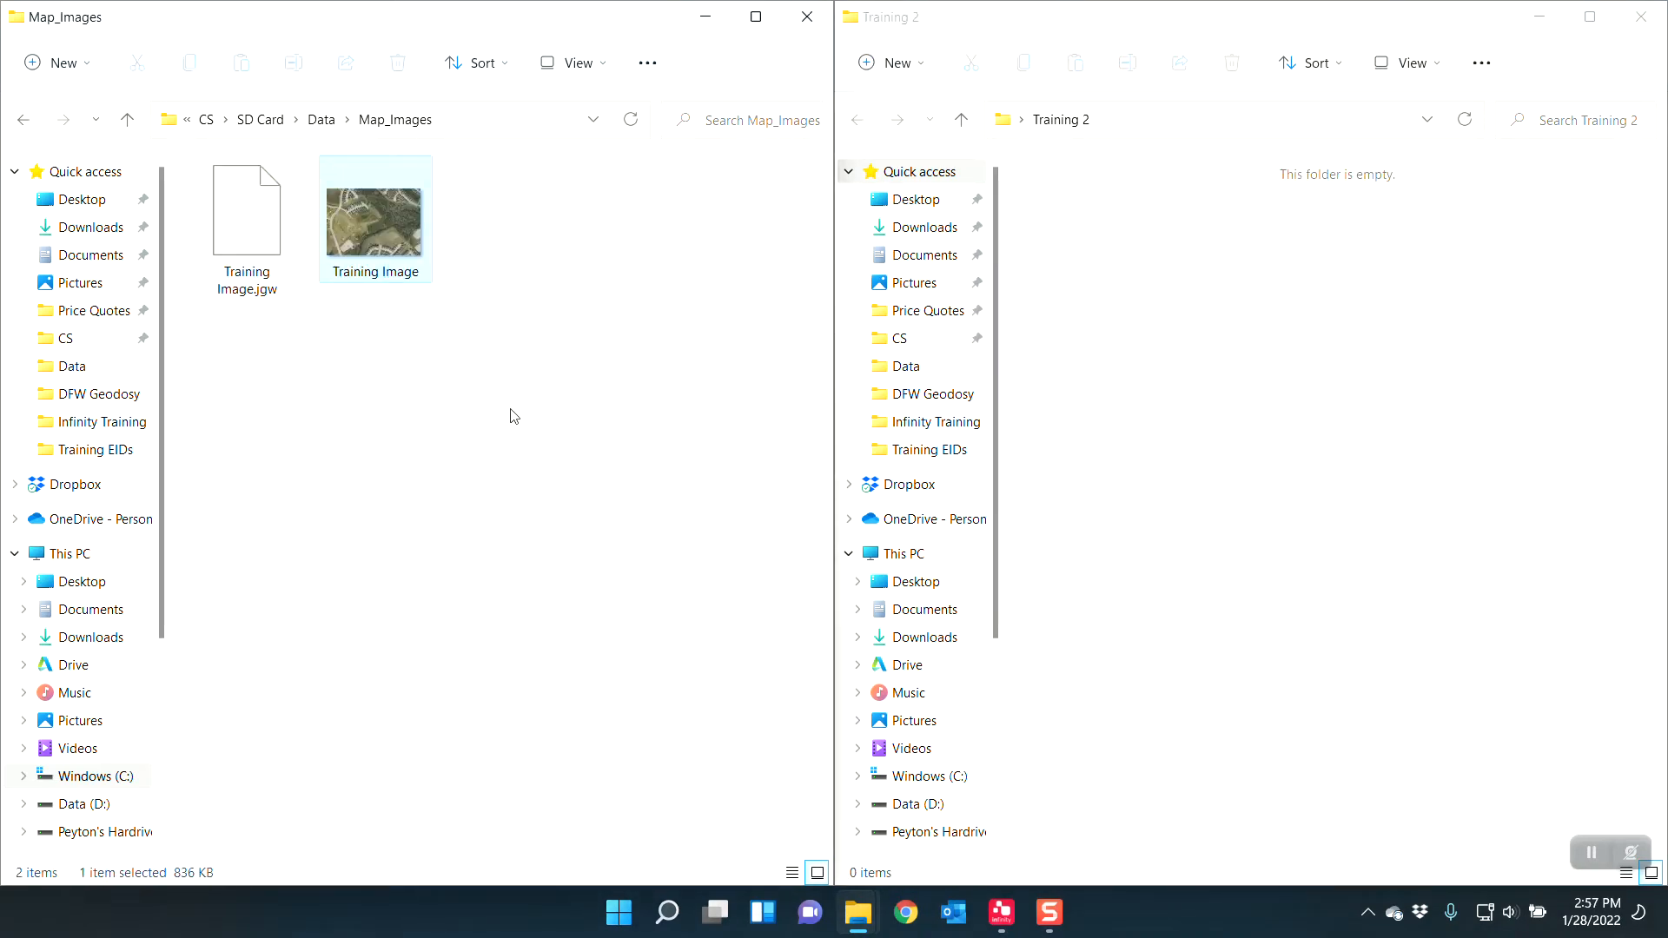
left_click(514, 416)
left_click(1641, 17)
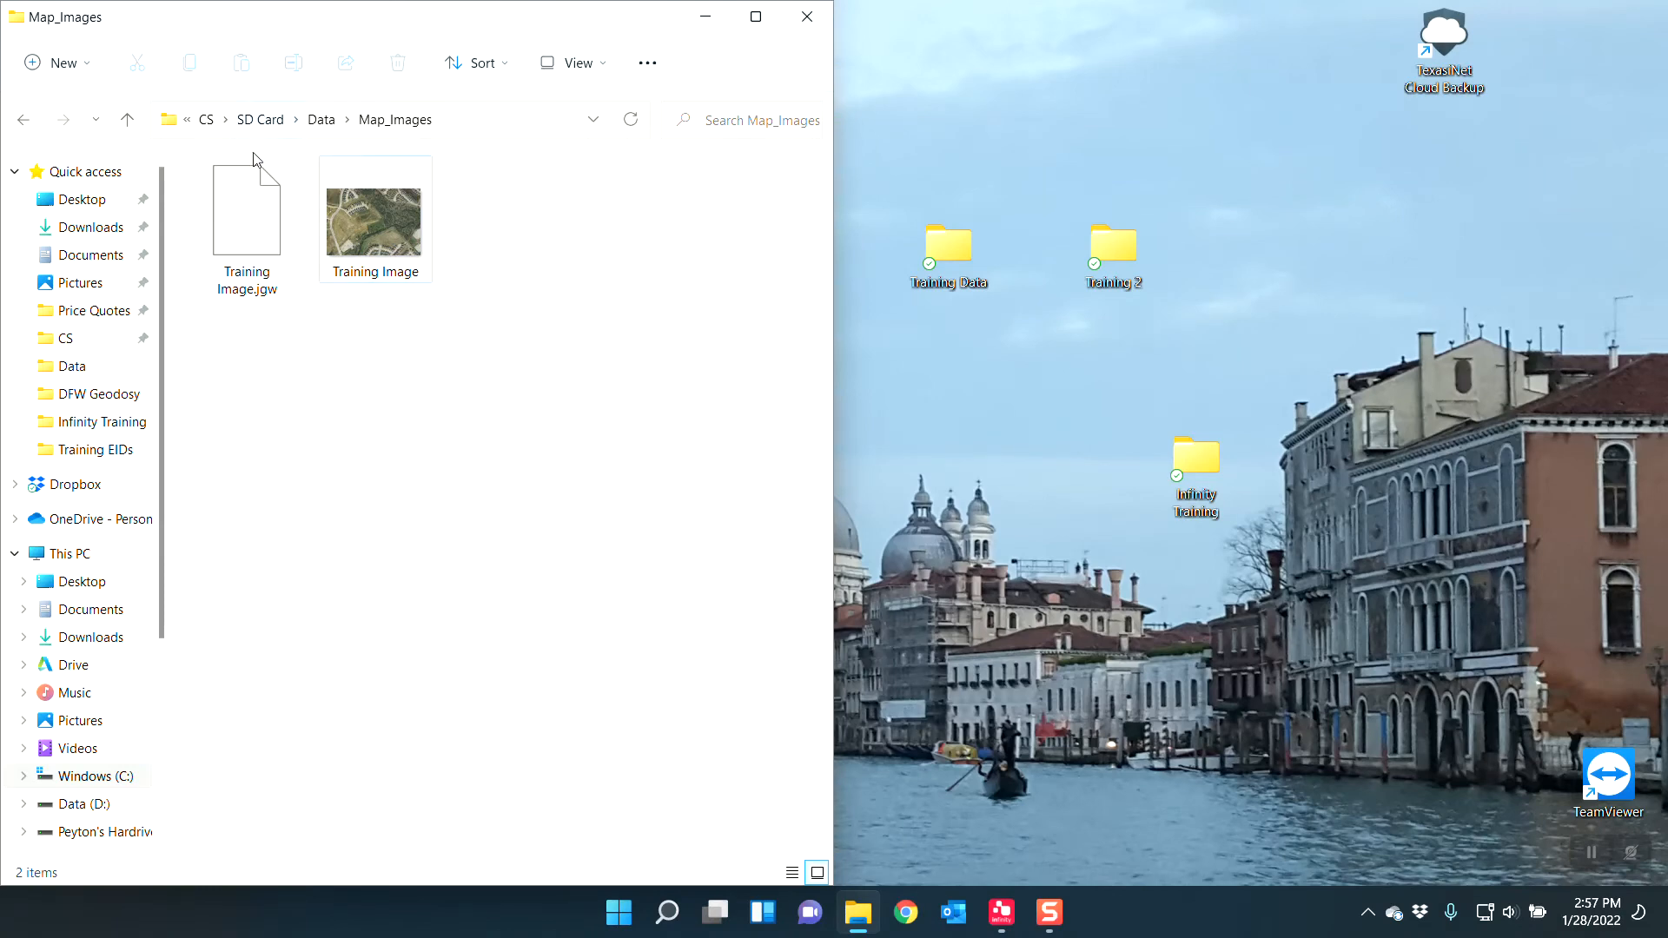
left_click(807, 16)
Step: Launch Leica Captivate, and create and select a new job named Training 2, stored to internal memory
left_click(619, 912)
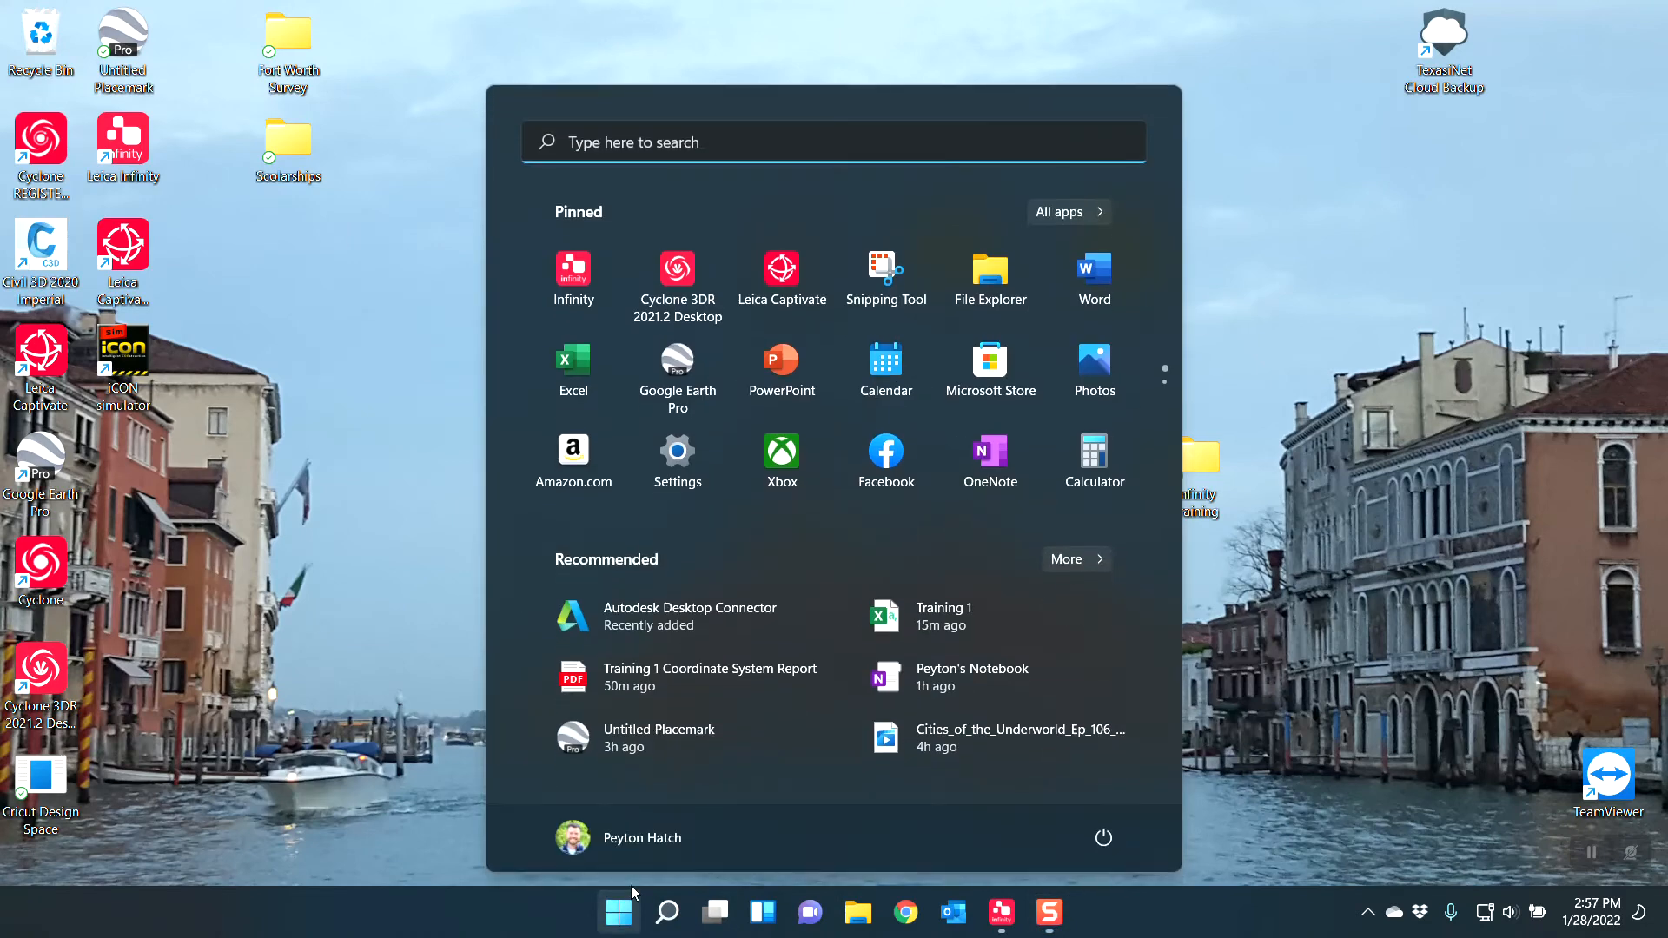
left_click(783, 275)
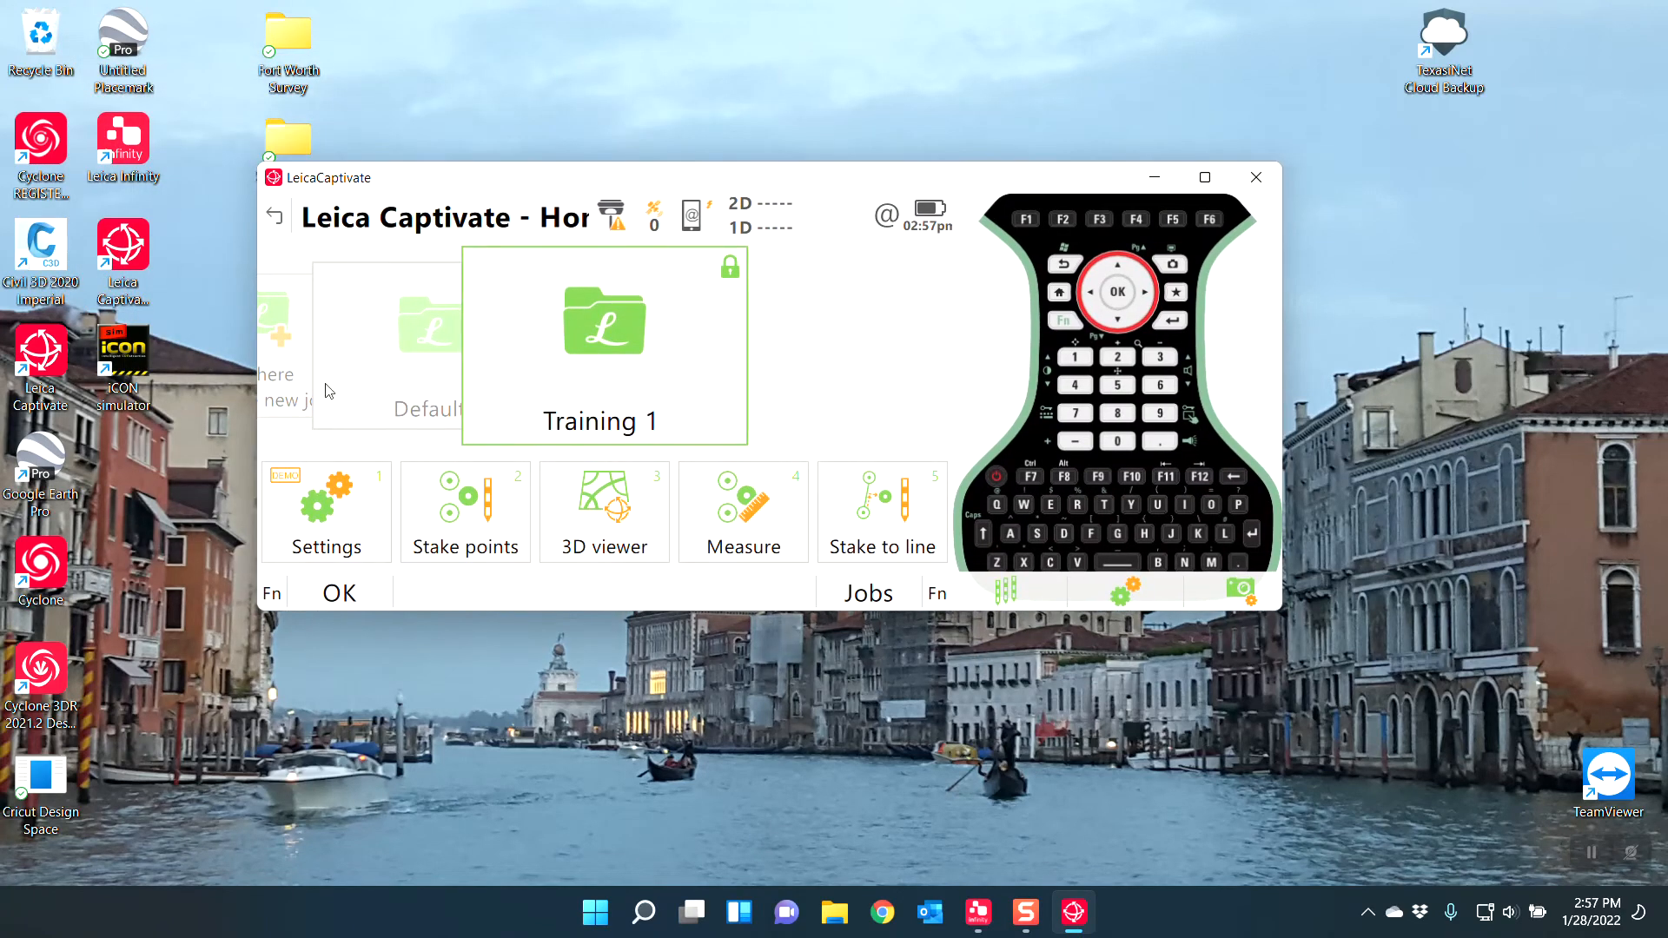
left_click(874, 600)
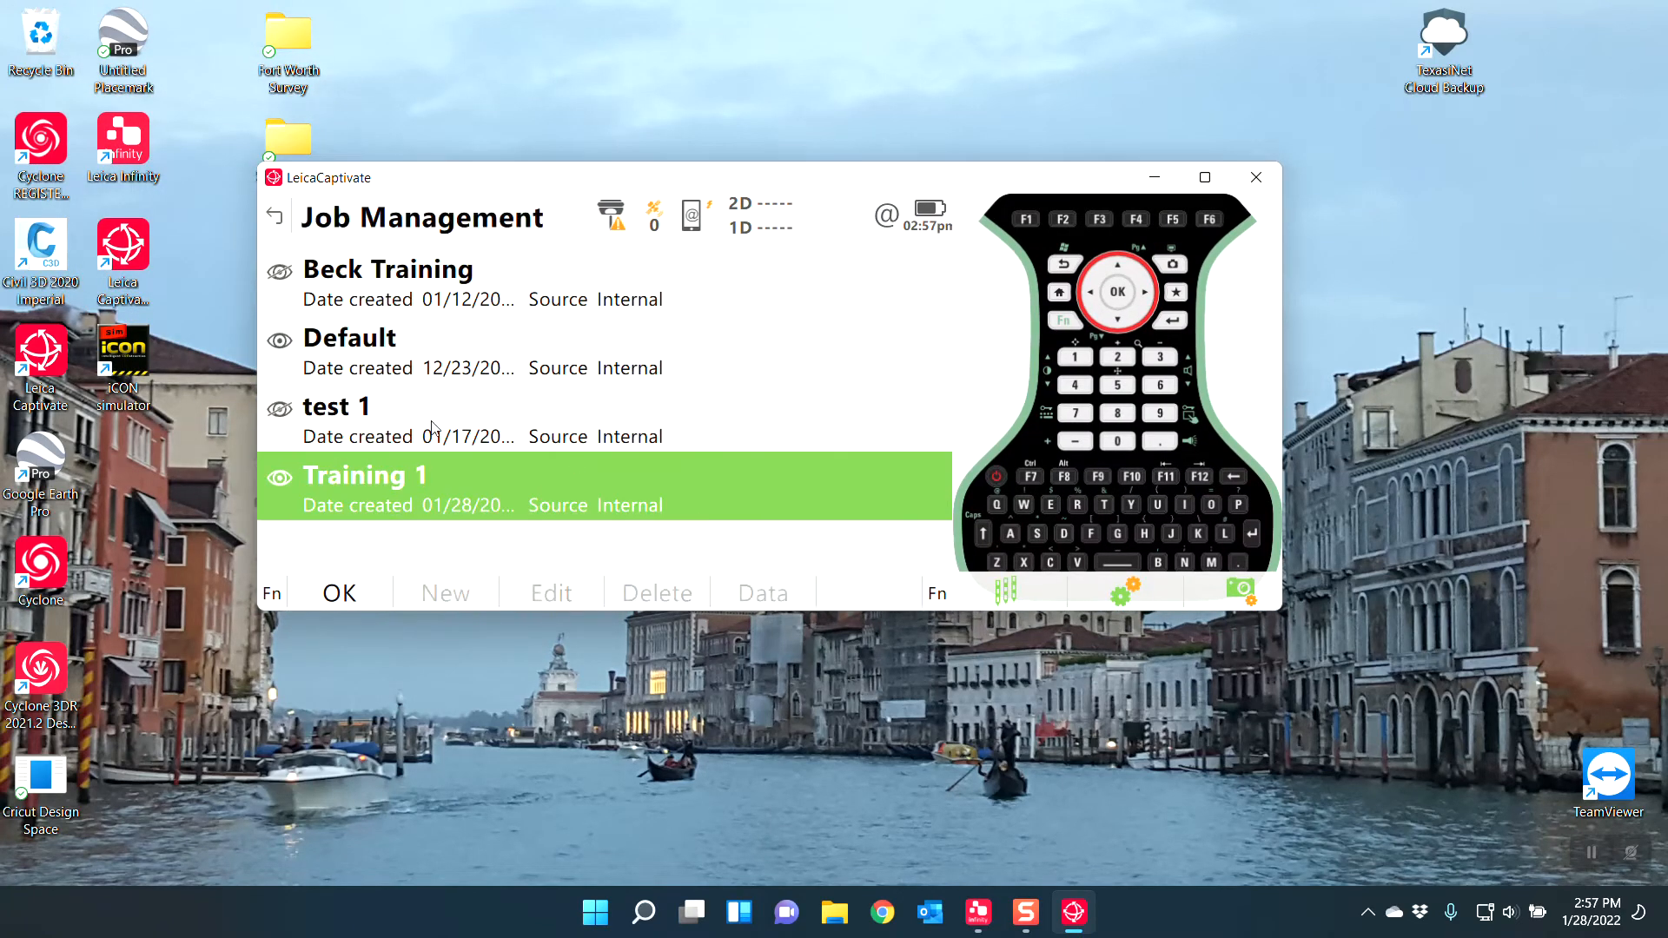
left_click(447, 593)
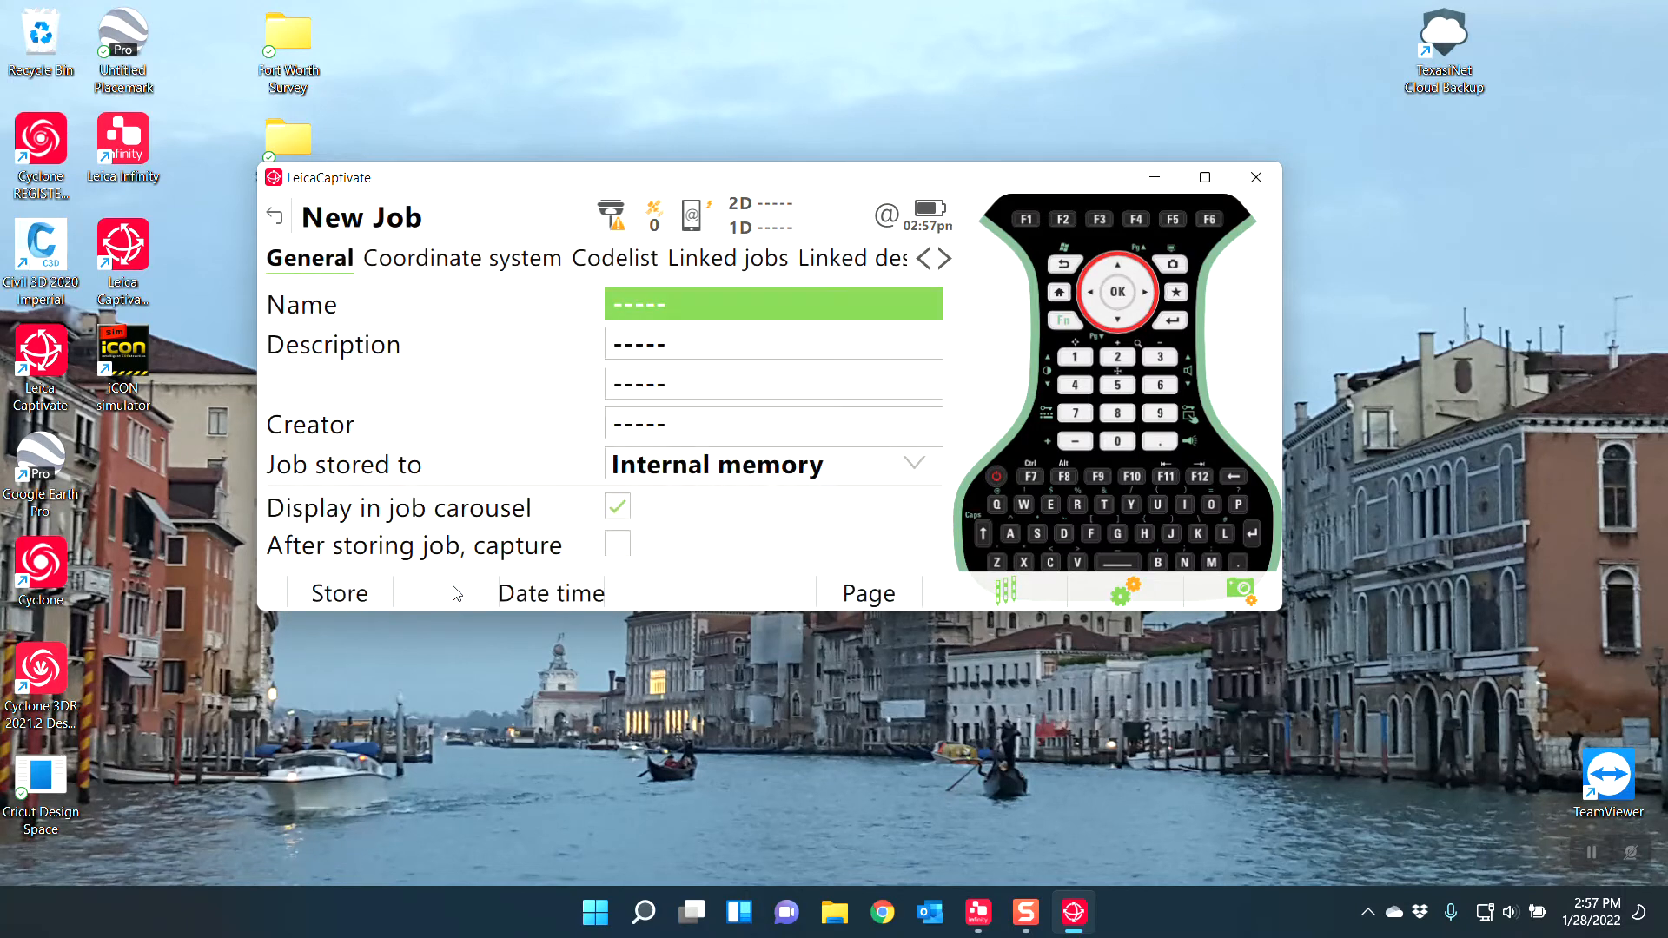
type("Trau")
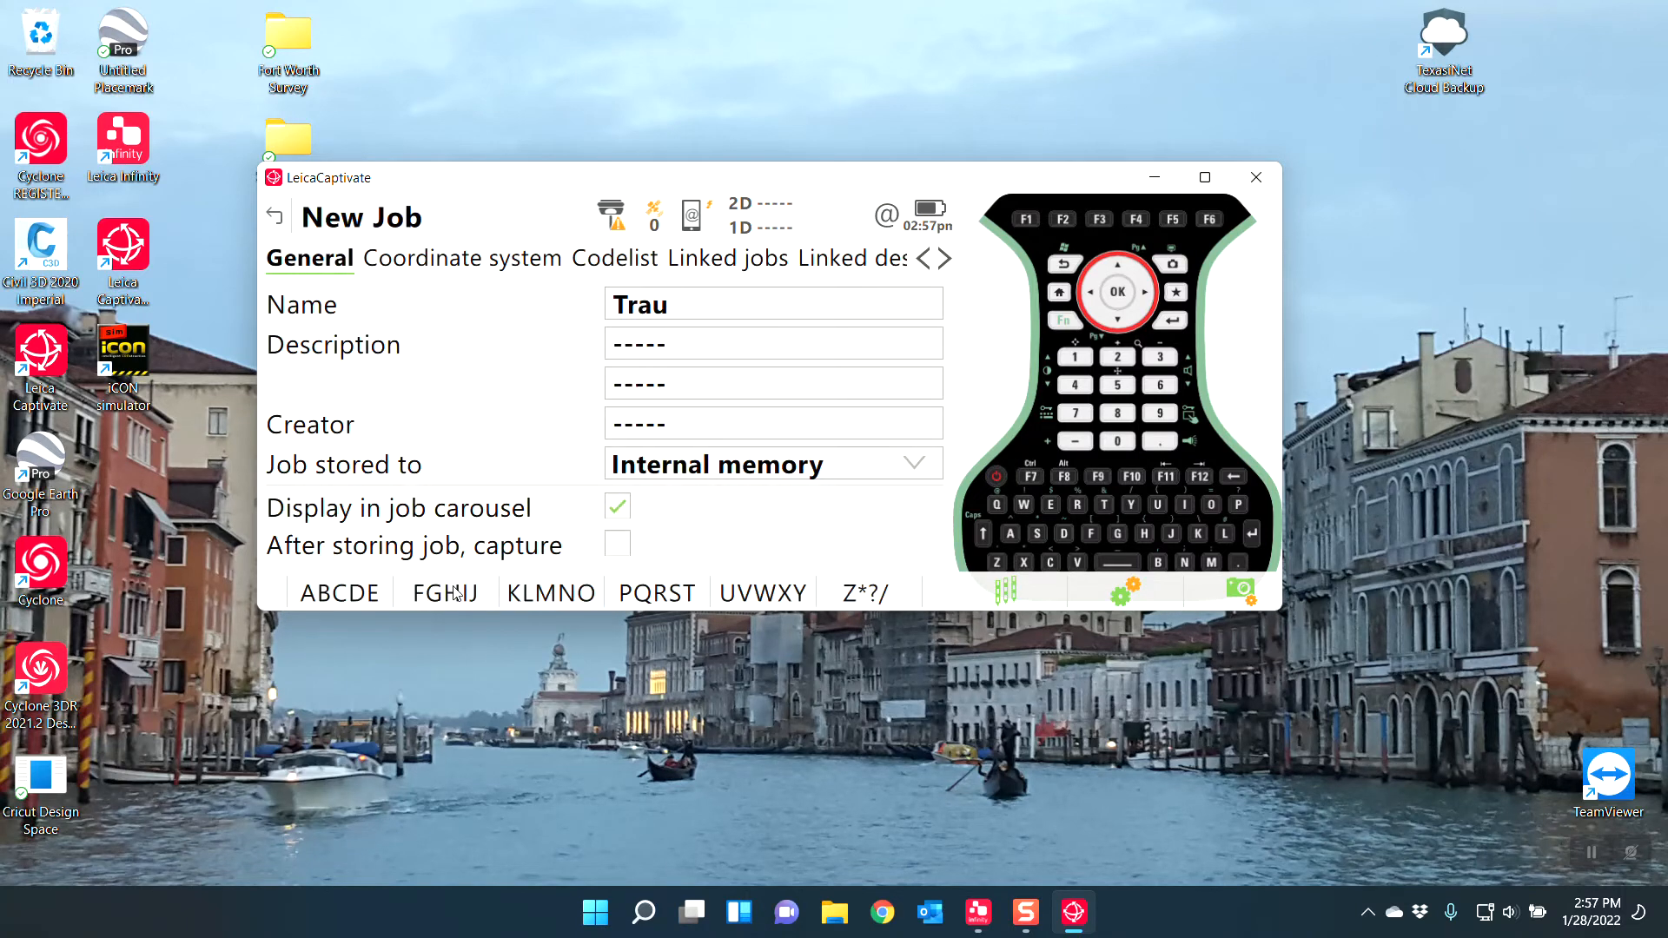
type("iining 2")
key("Return")
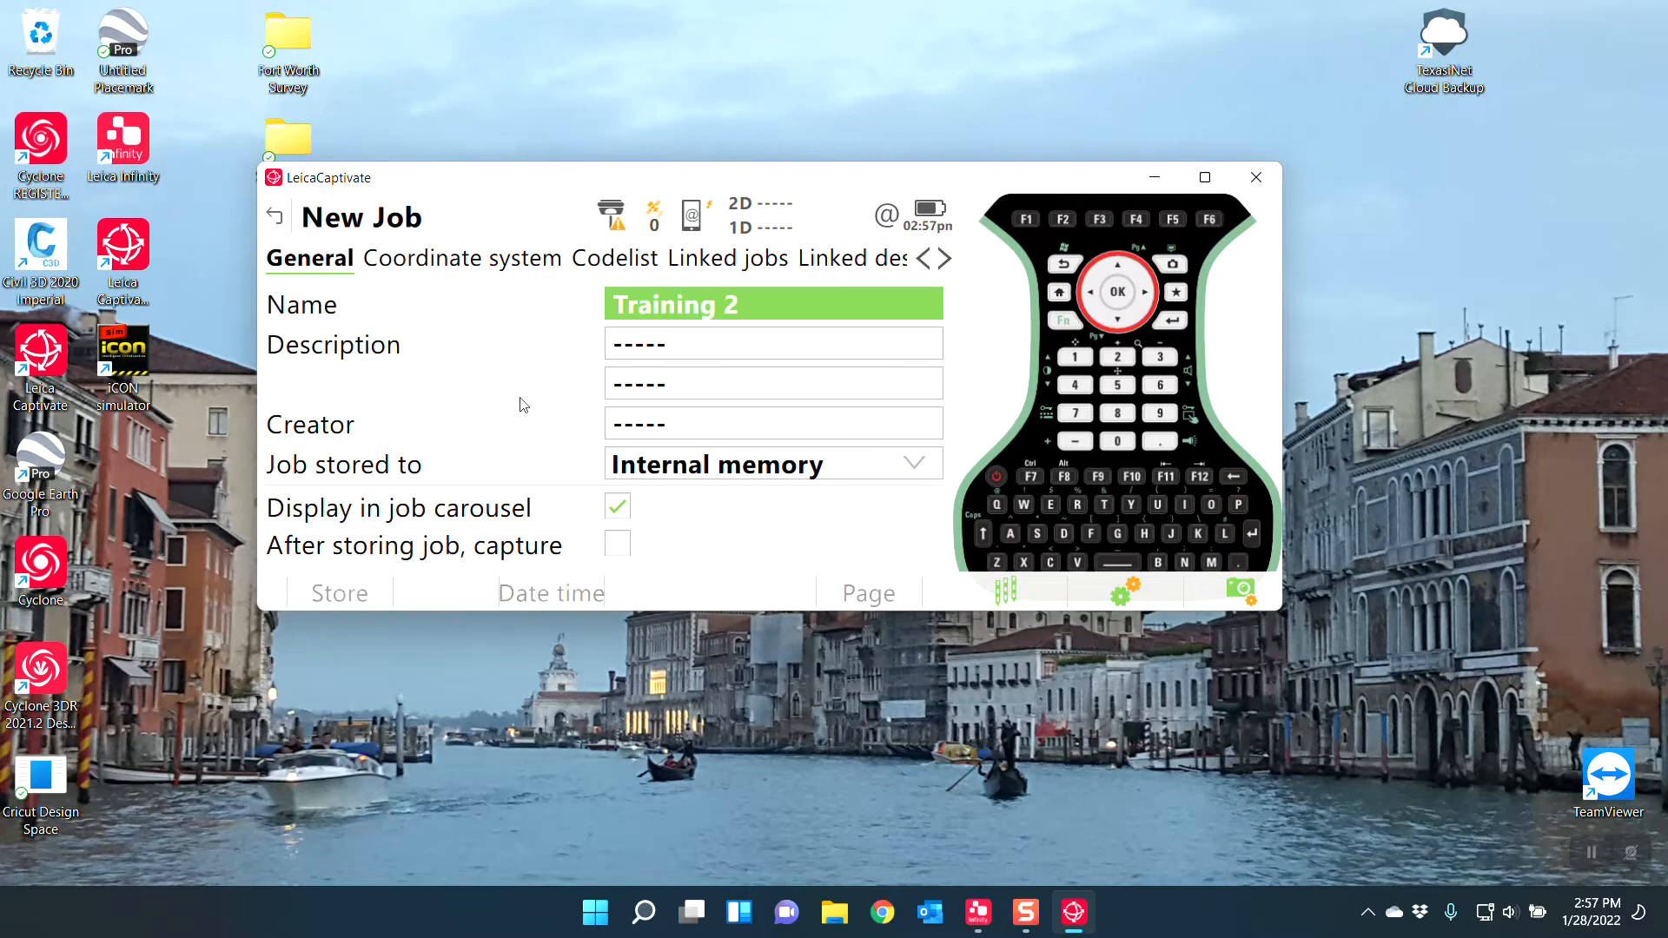
left_click(337, 594)
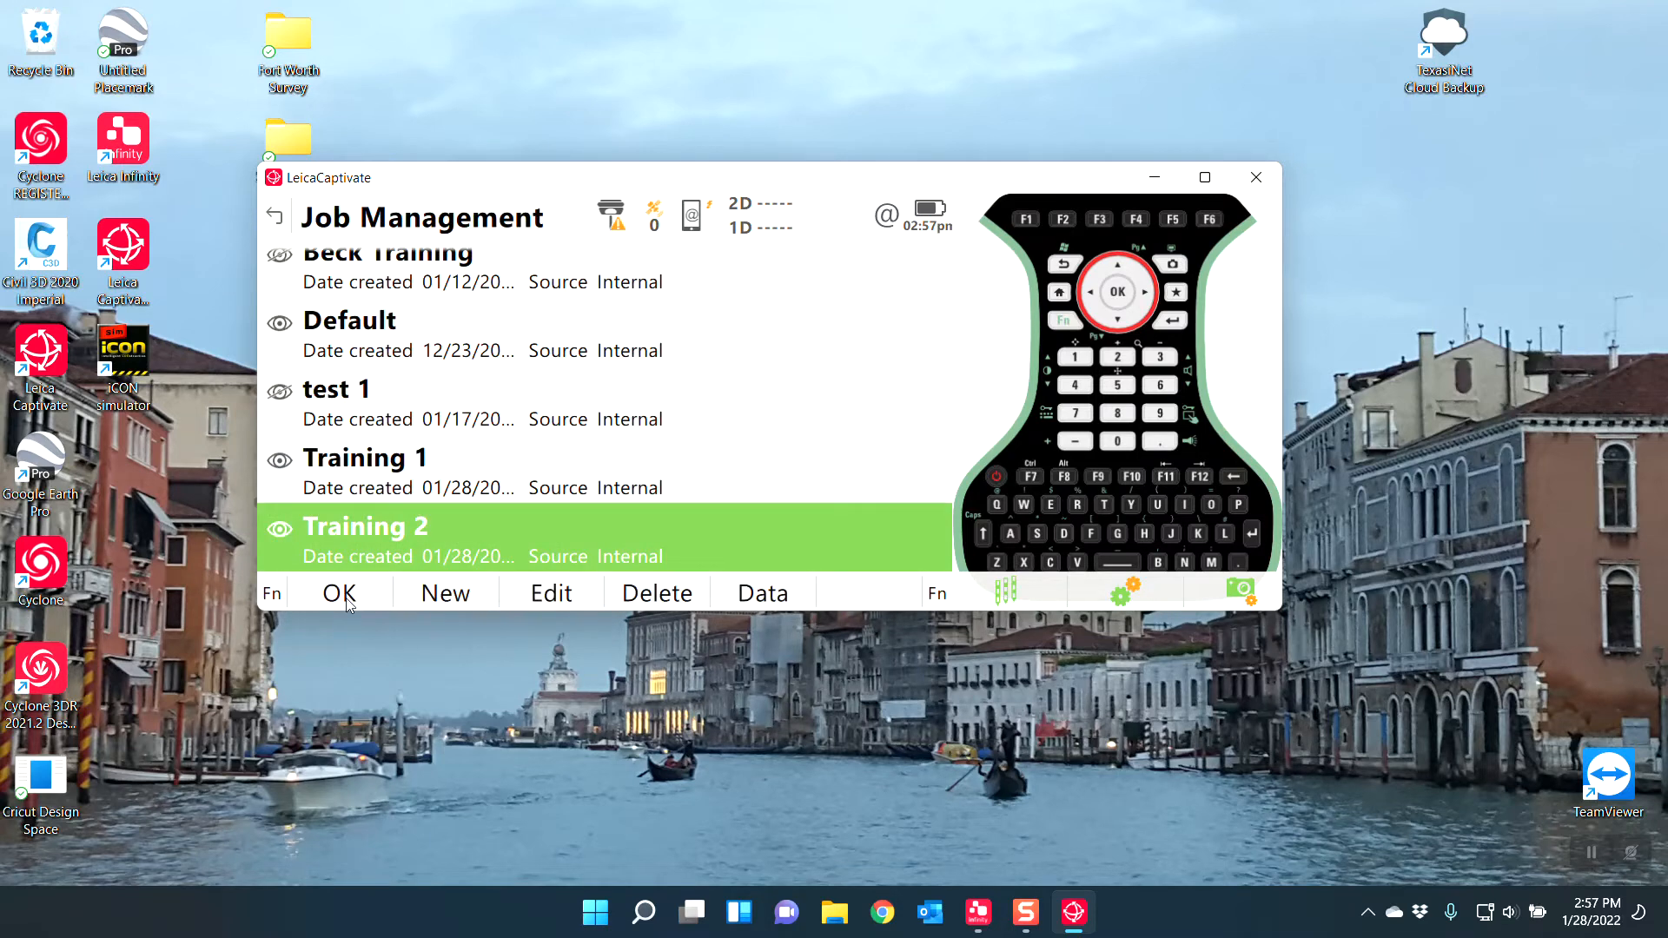
left_click(347, 600)
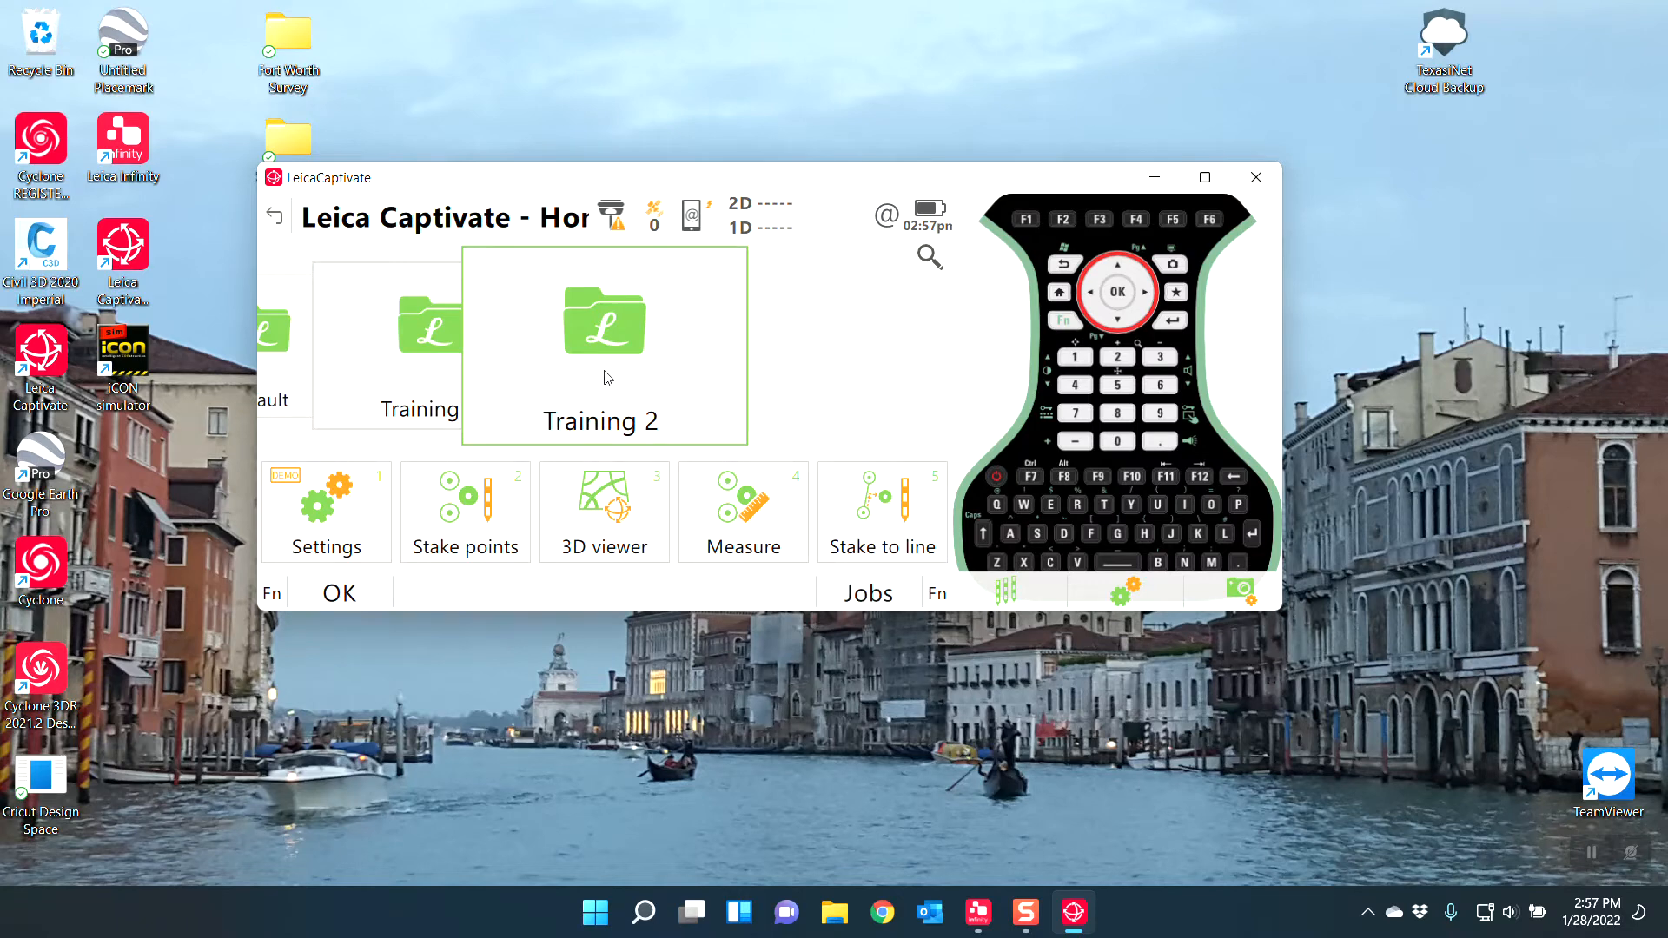
Step: Start an ASCII data import into the Training 2 job with Training 1 .csv from the SD card as source
left_click(607, 377)
left_click(509, 396)
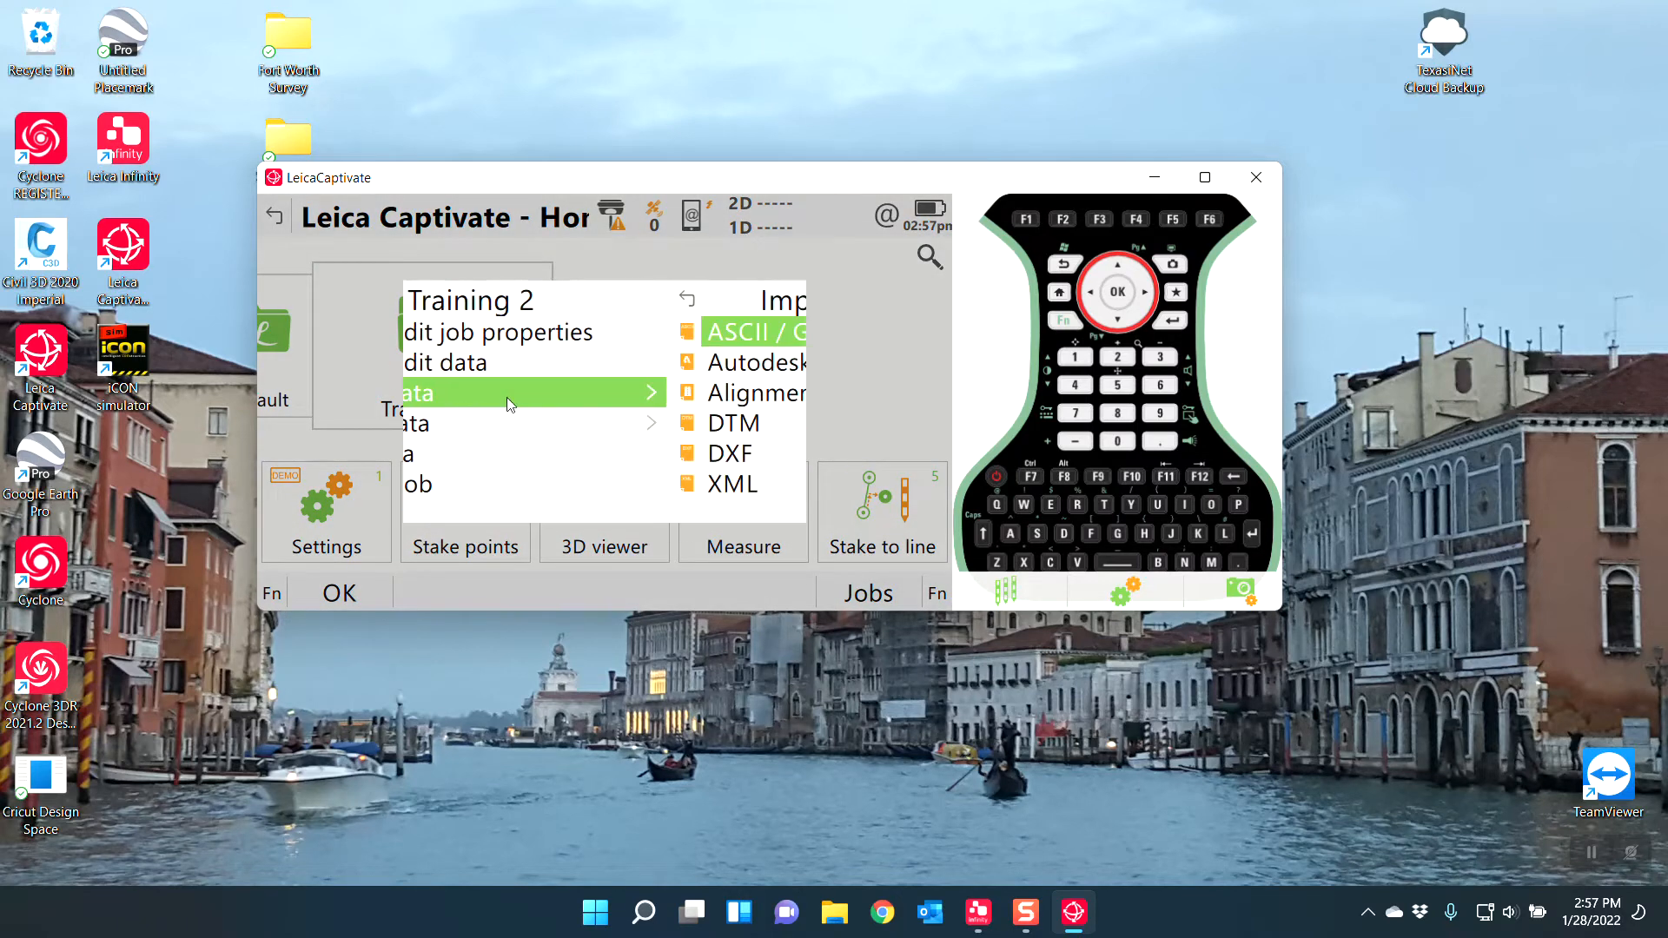
left_click(504, 326)
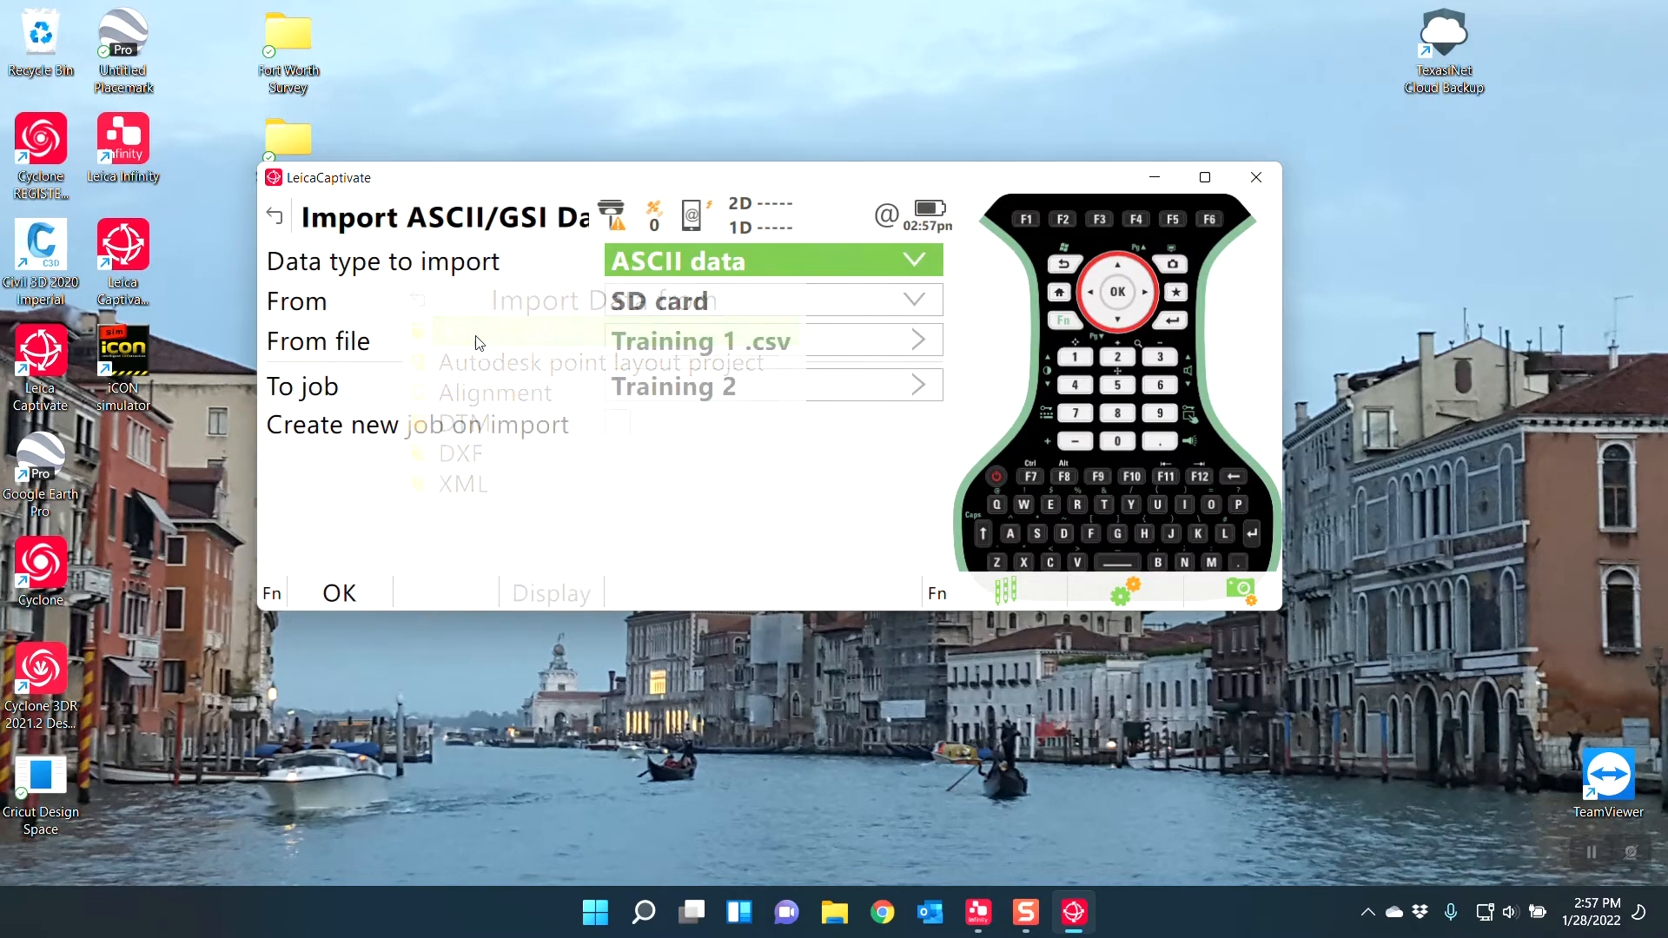
left_click(711, 347)
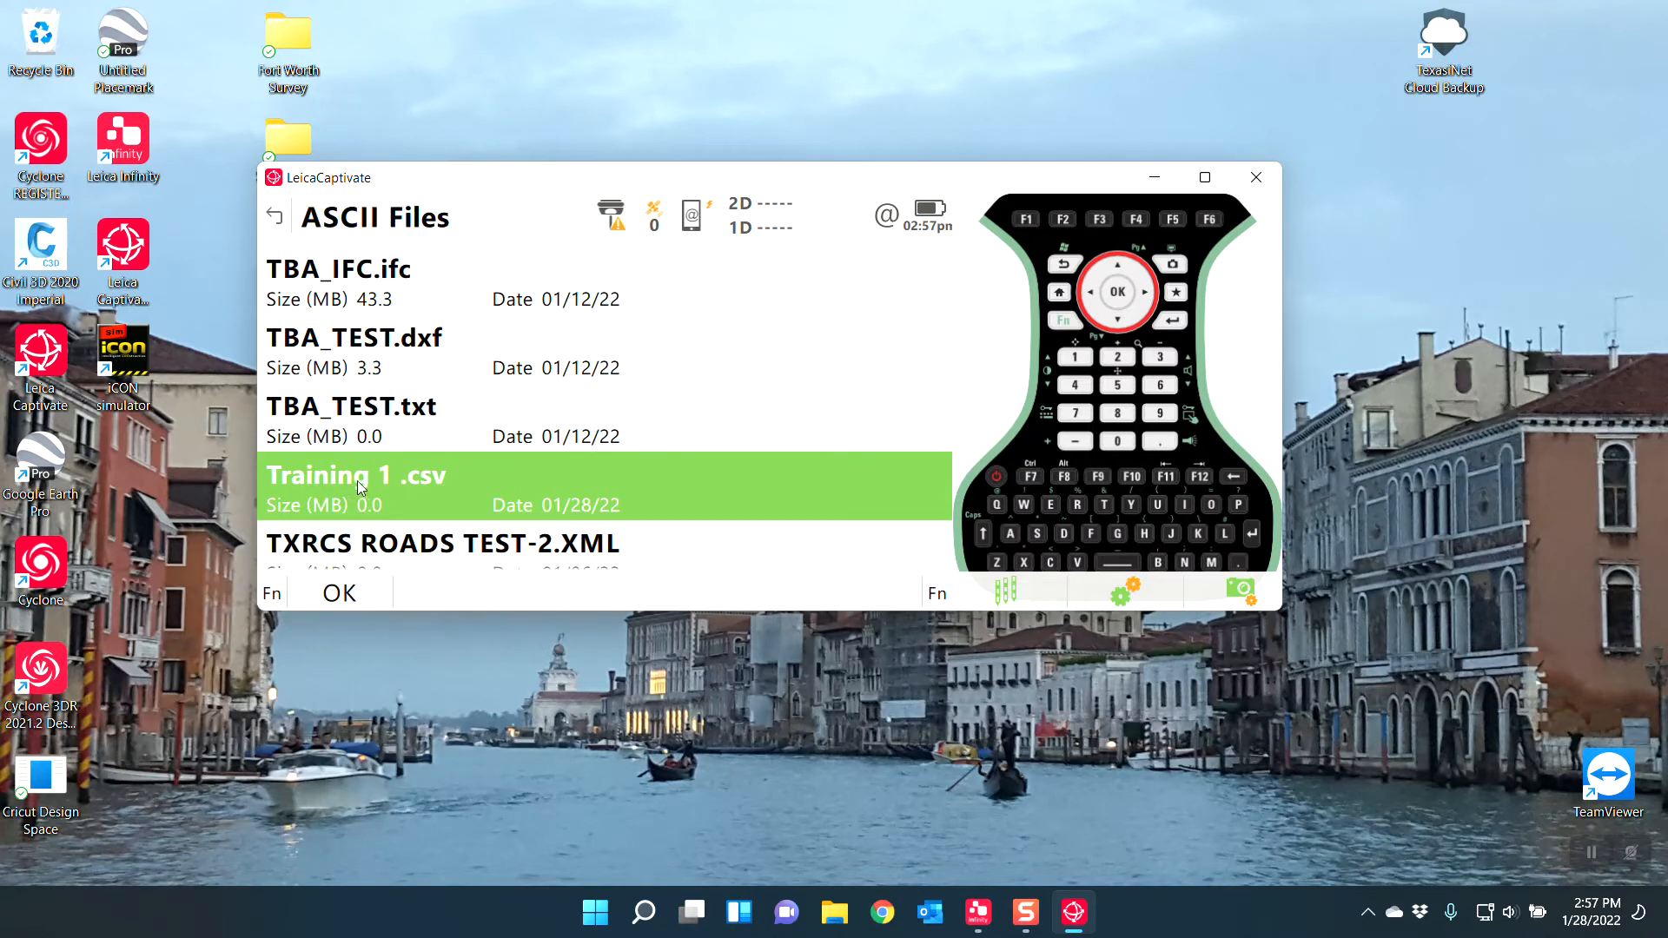
left_click(347, 576)
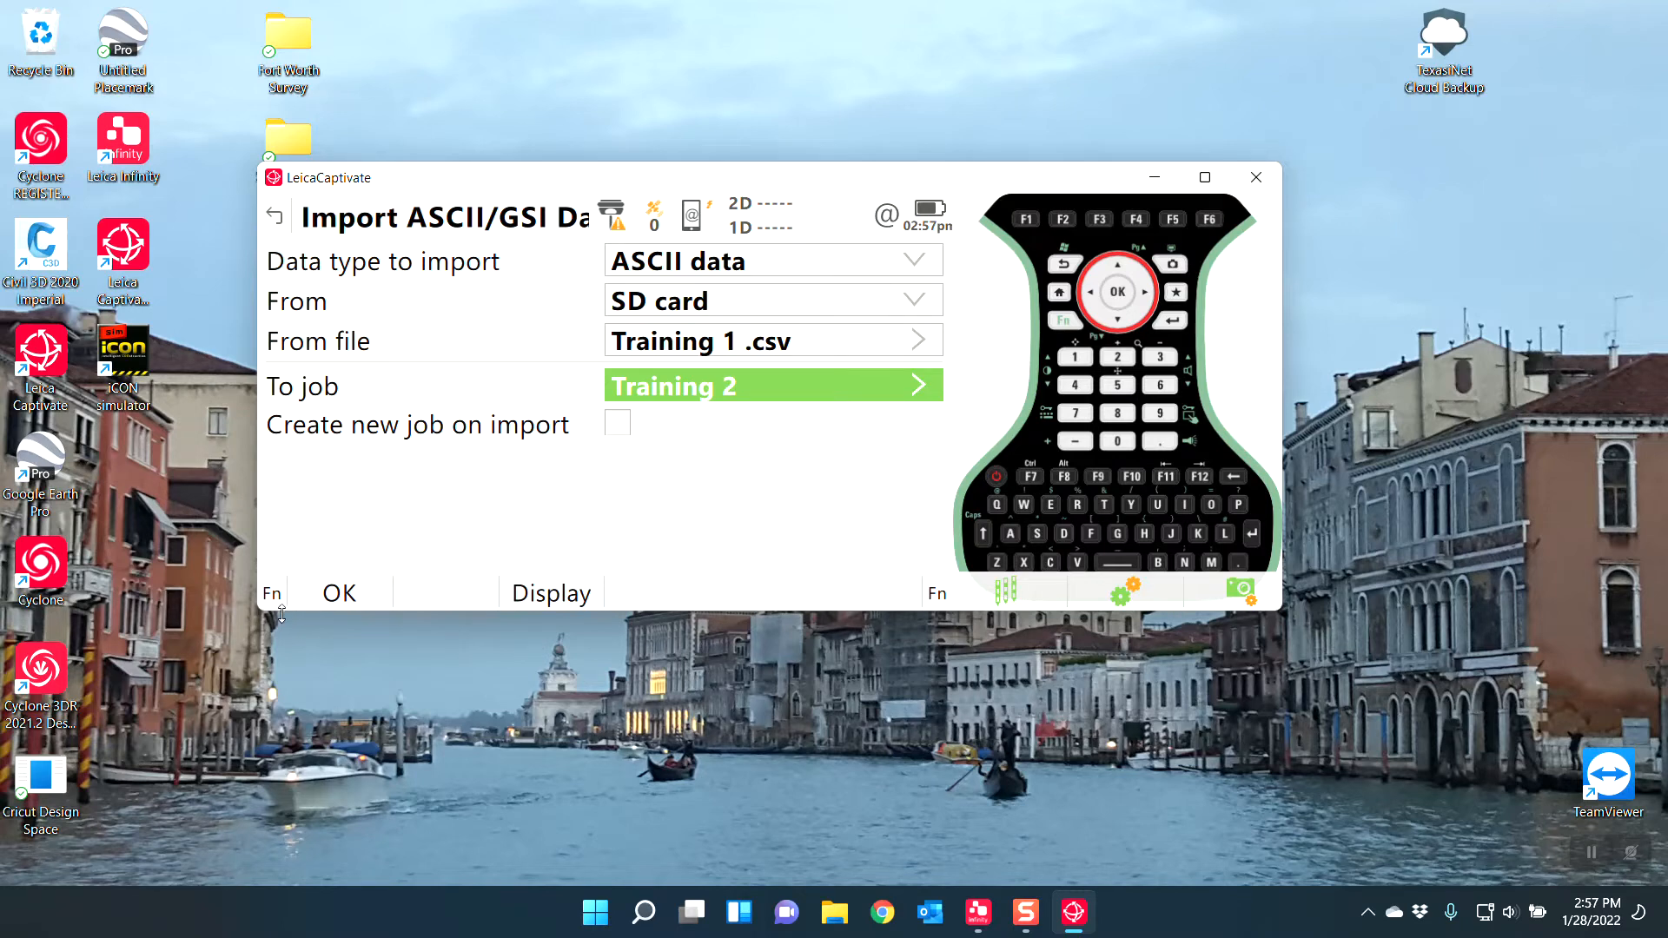
Step: Review the ASCII import format settings, and import the points into Training 2 without importing any more data
left_click(270, 599)
left_click(339, 593)
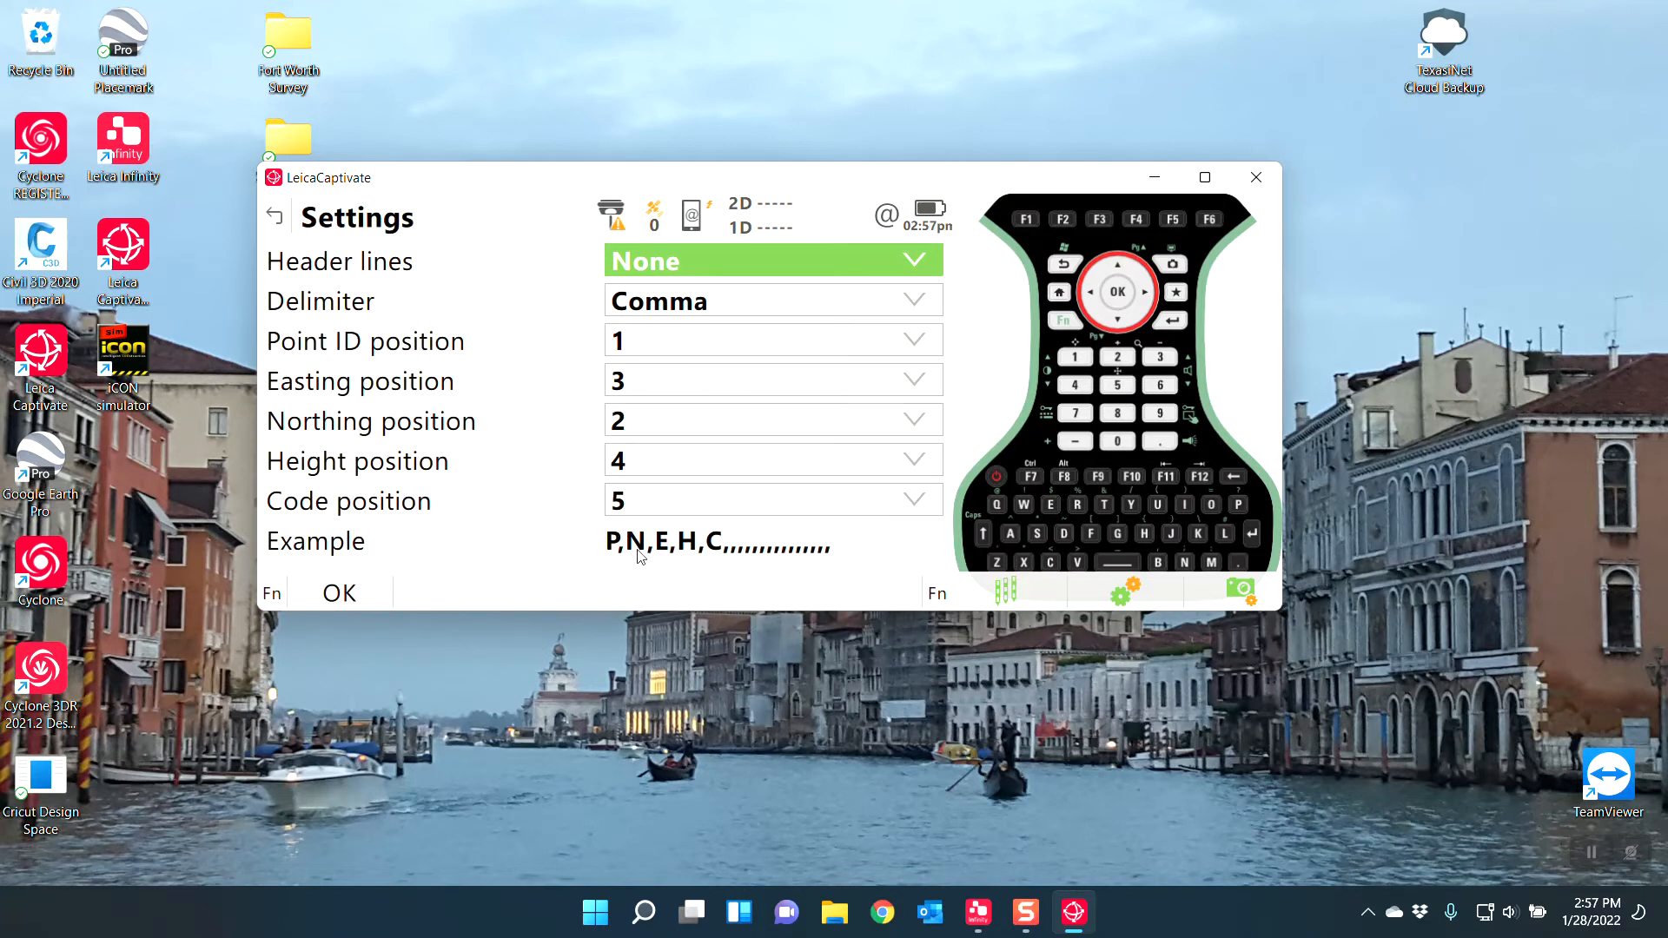
left_click(363, 578)
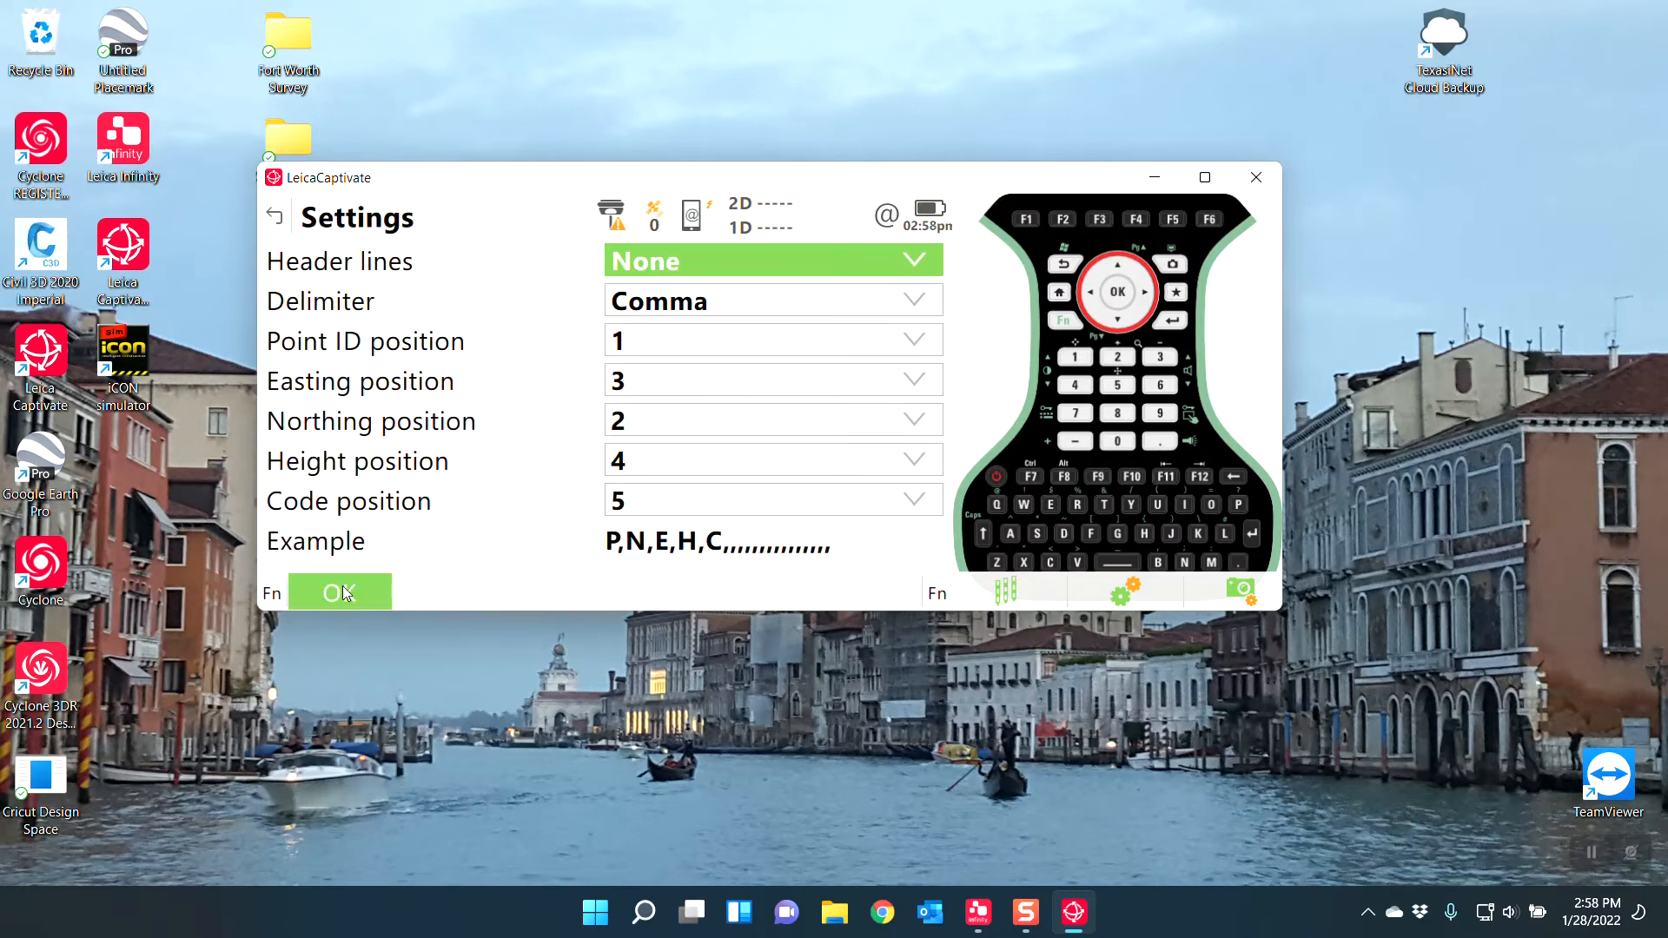
key("Return")
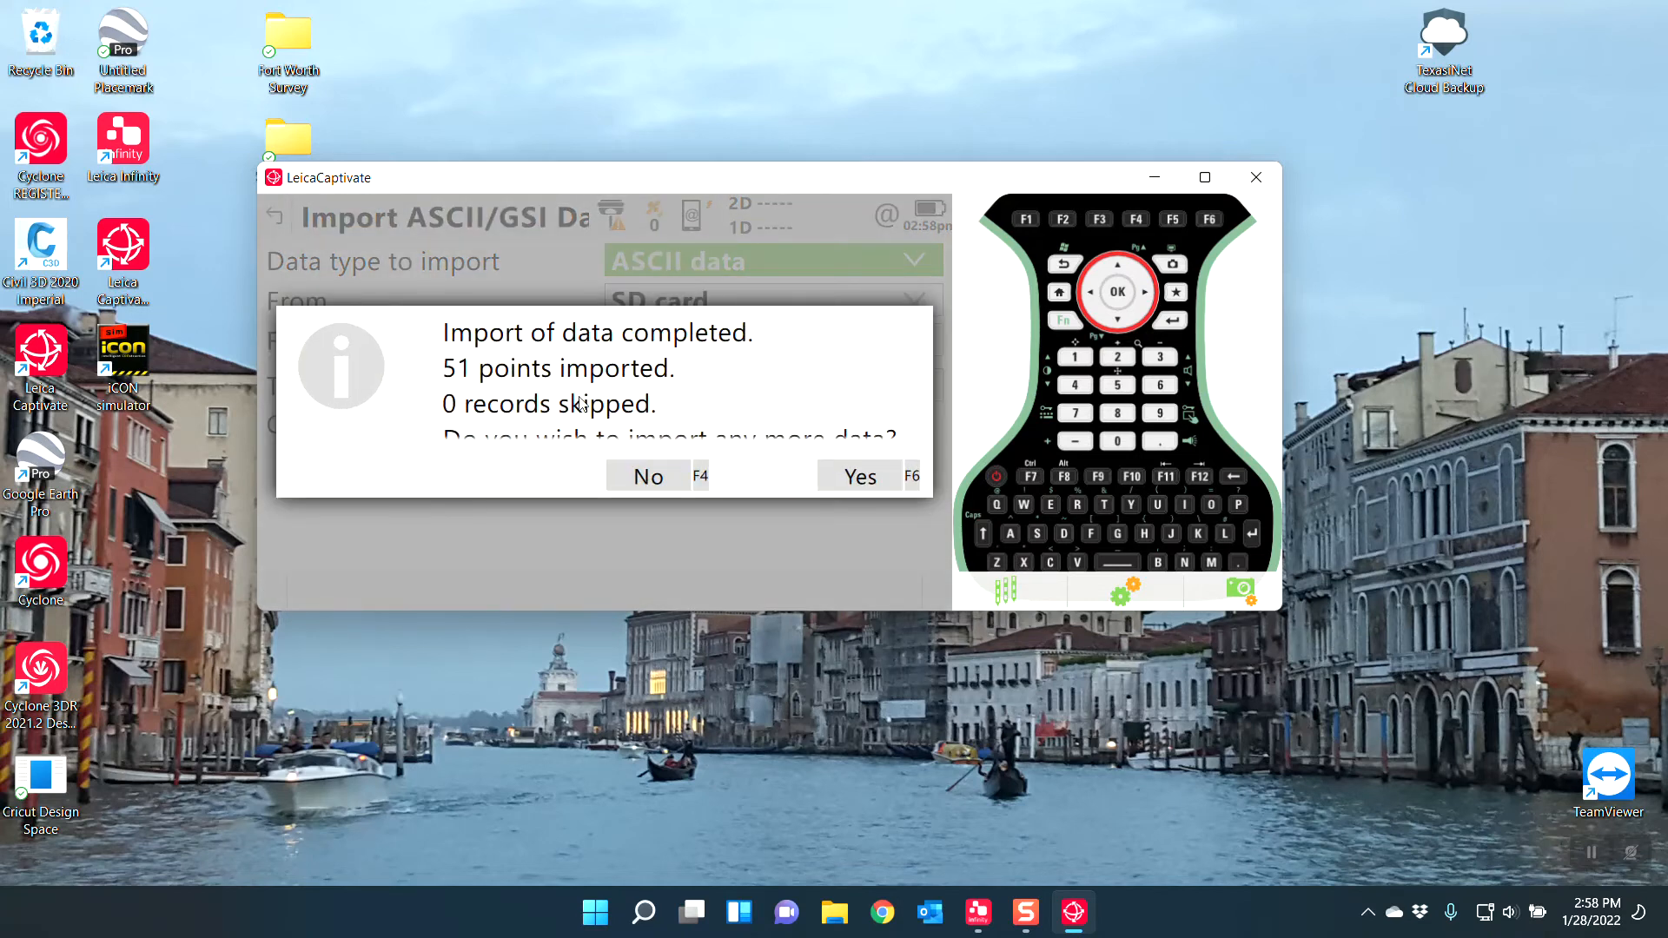
left_click(662, 469)
Step: View the Training 2 points over the map image in the 3D viewer, and return to the home screen
left_click(529, 408)
left_click(528, 373)
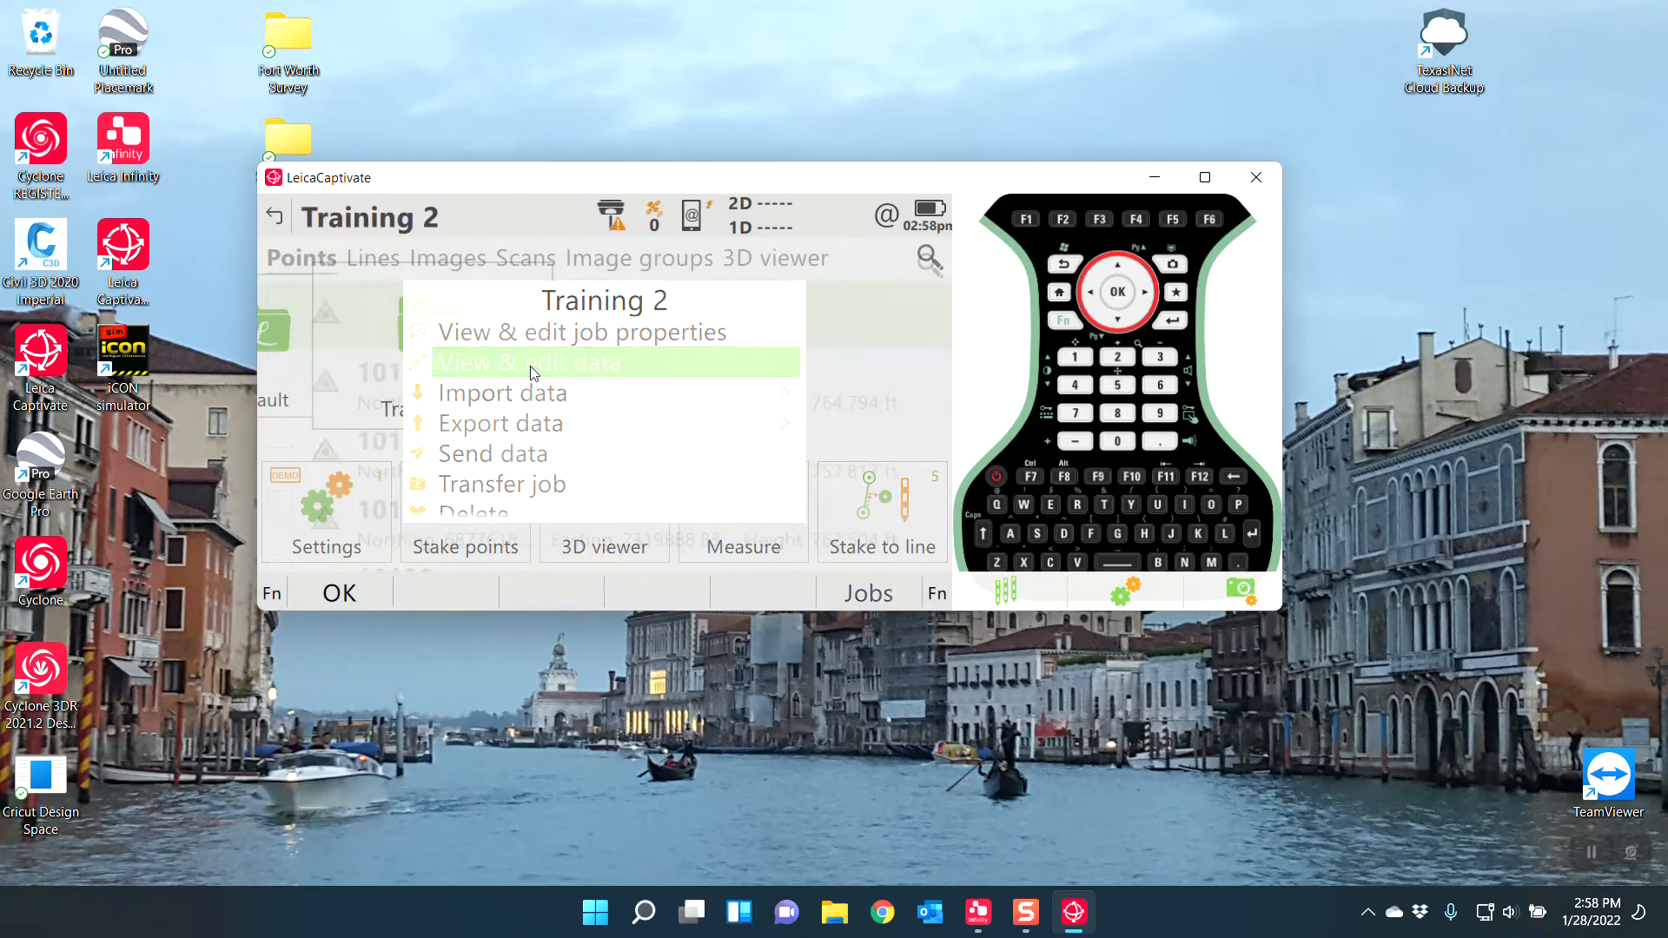
left_click(781, 260)
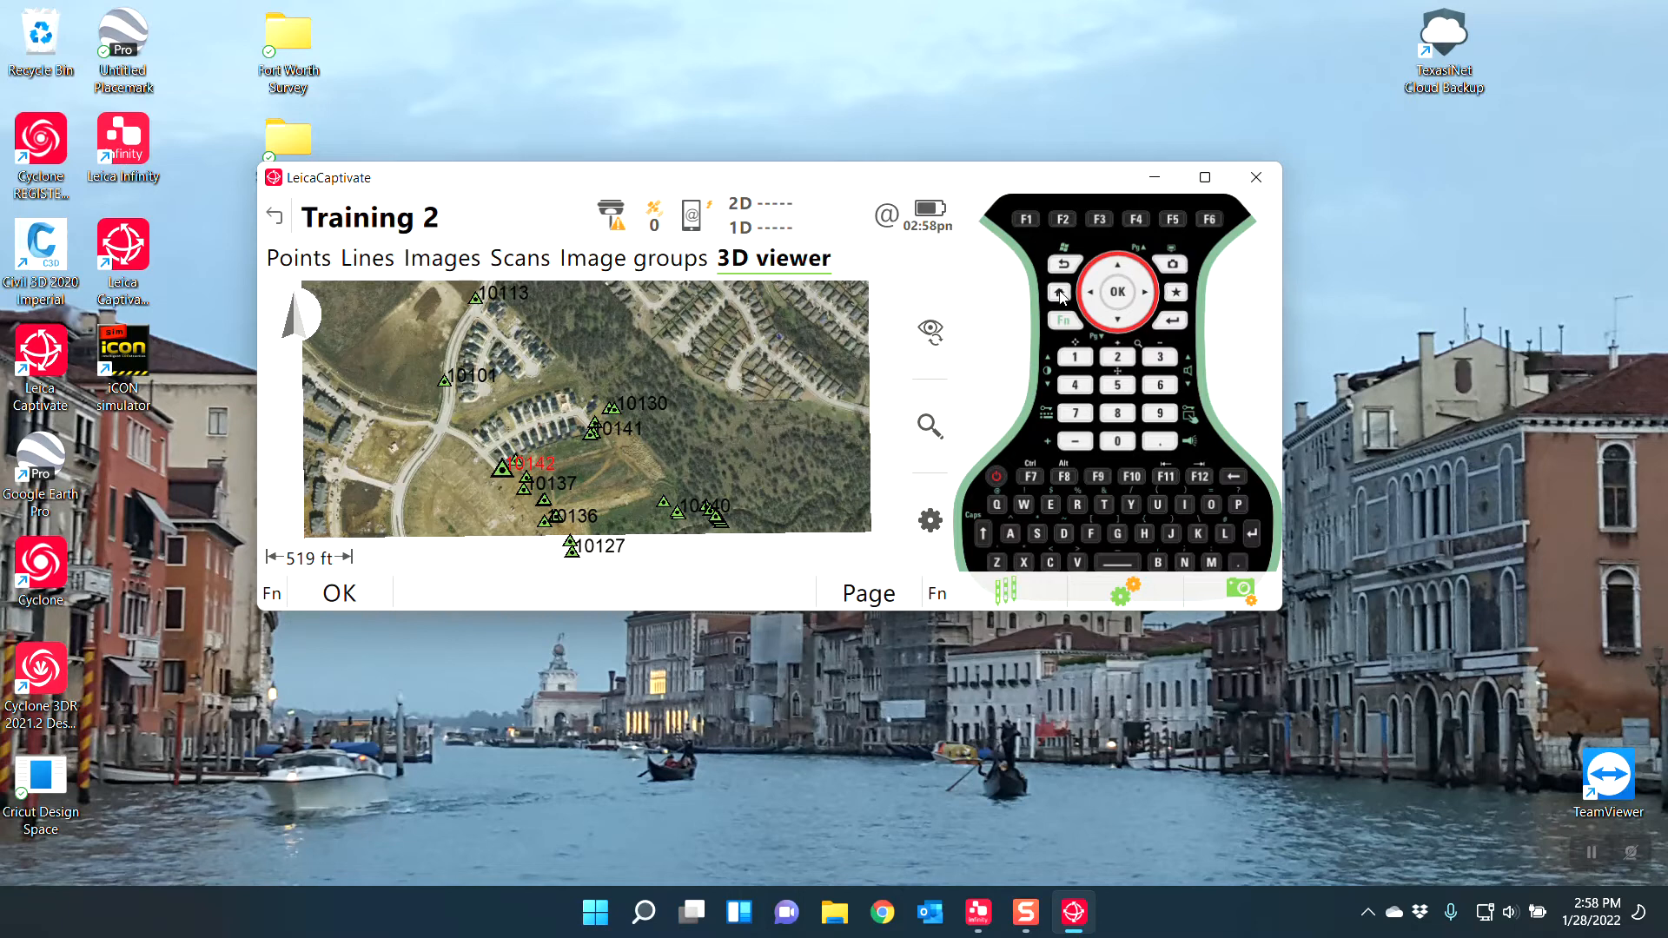
left_click(1060, 294)
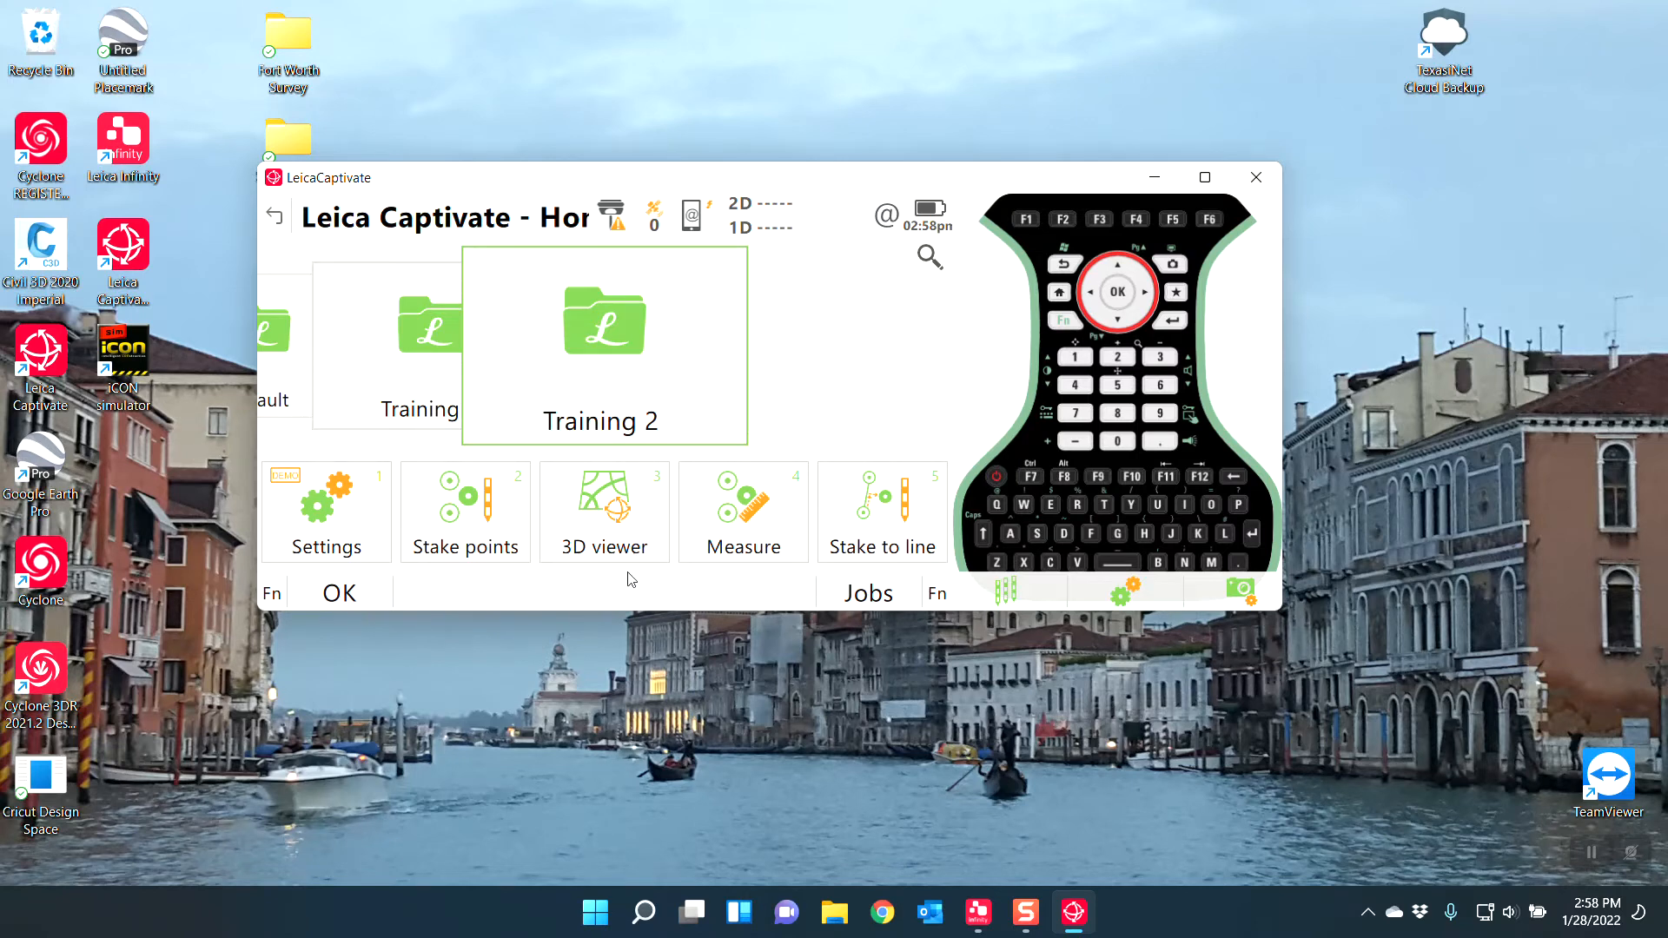
Step: Open the tool for transferring user objects and set the object to transfer to Coordinate system
left_click(328, 521)
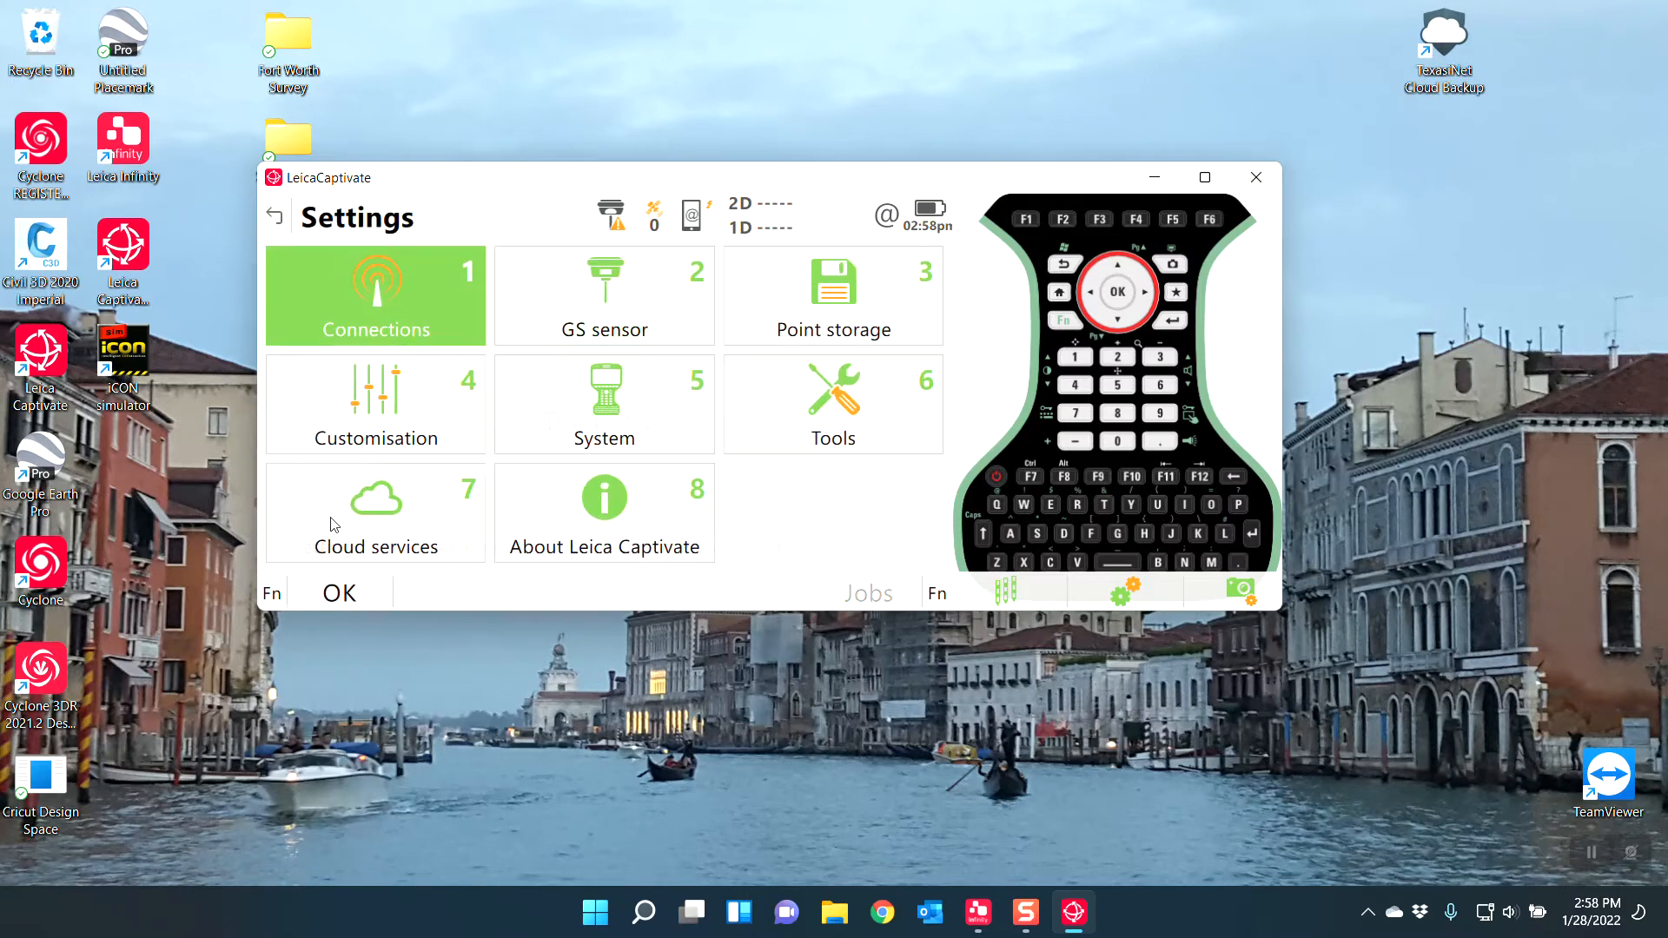
left_click(823, 406)
left_click(386, 308)
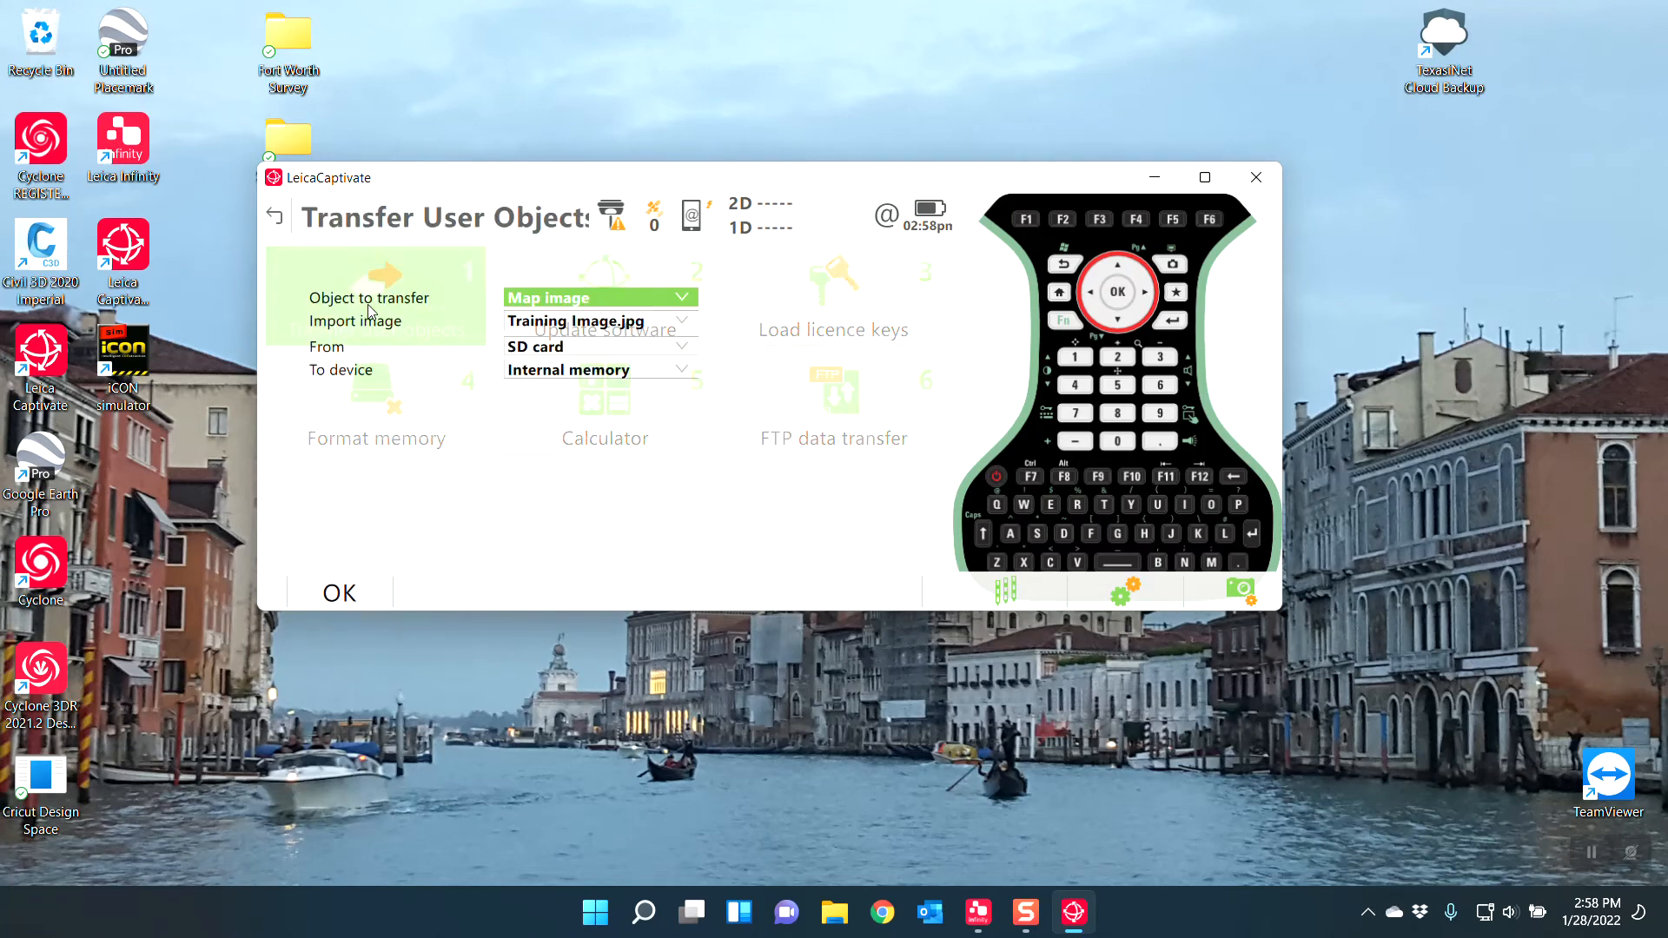
left_click(768, 266)
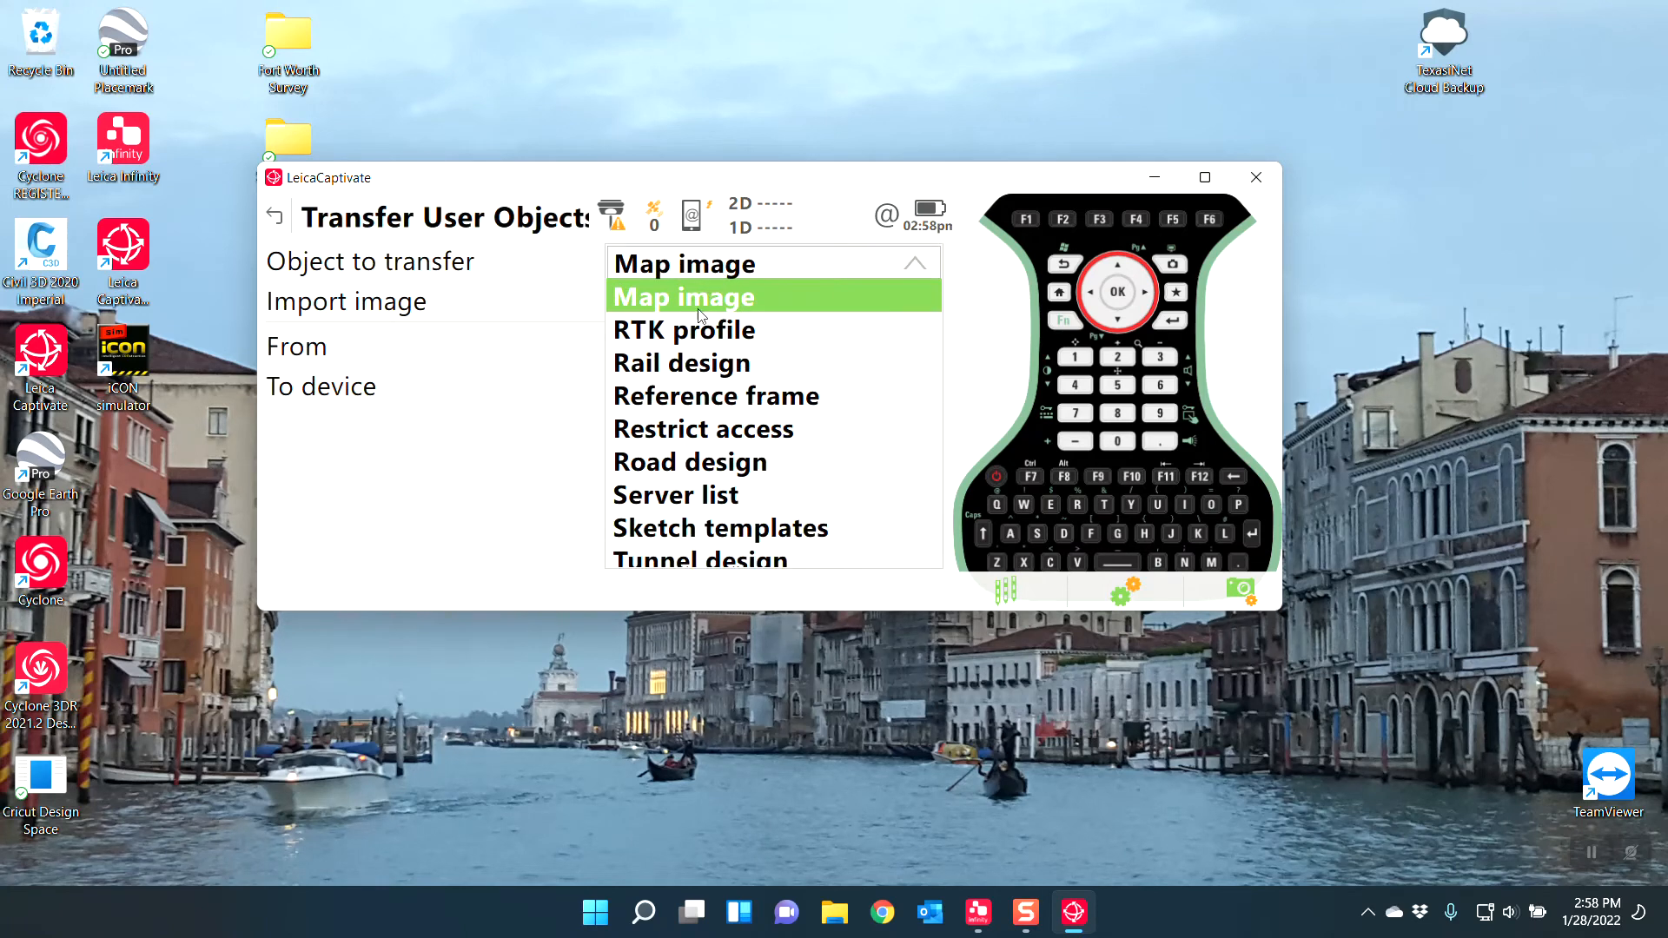
scroll(698, 315, "down", 2)
scroll(660, 383, "up", 8)
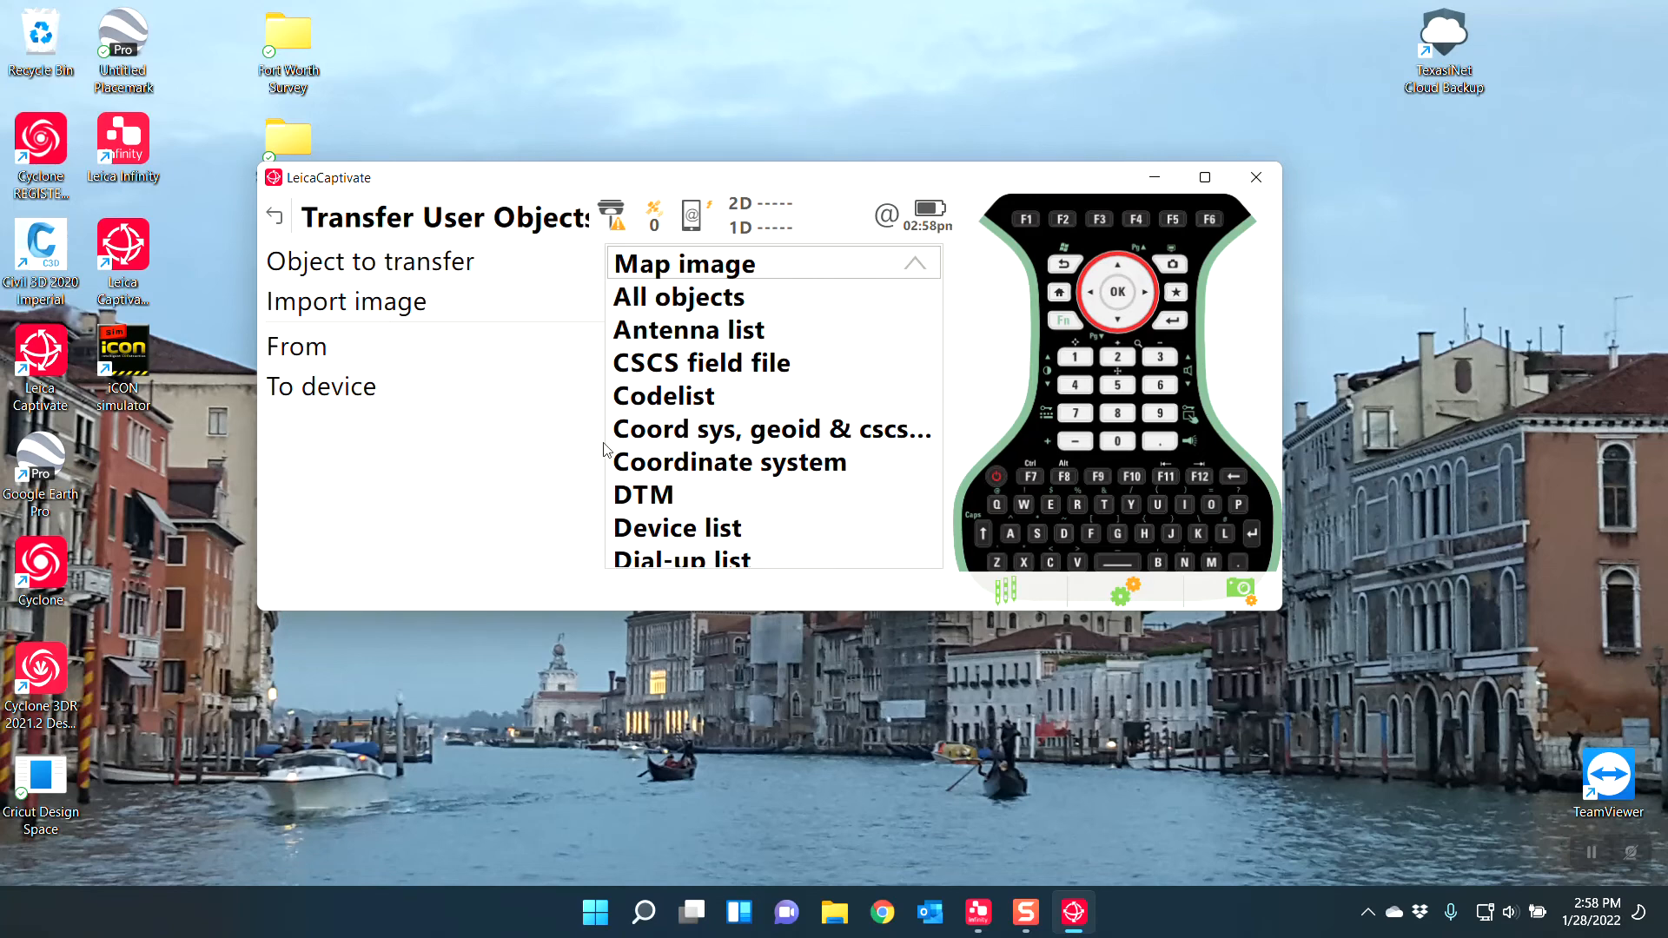
left_click(696, 464)
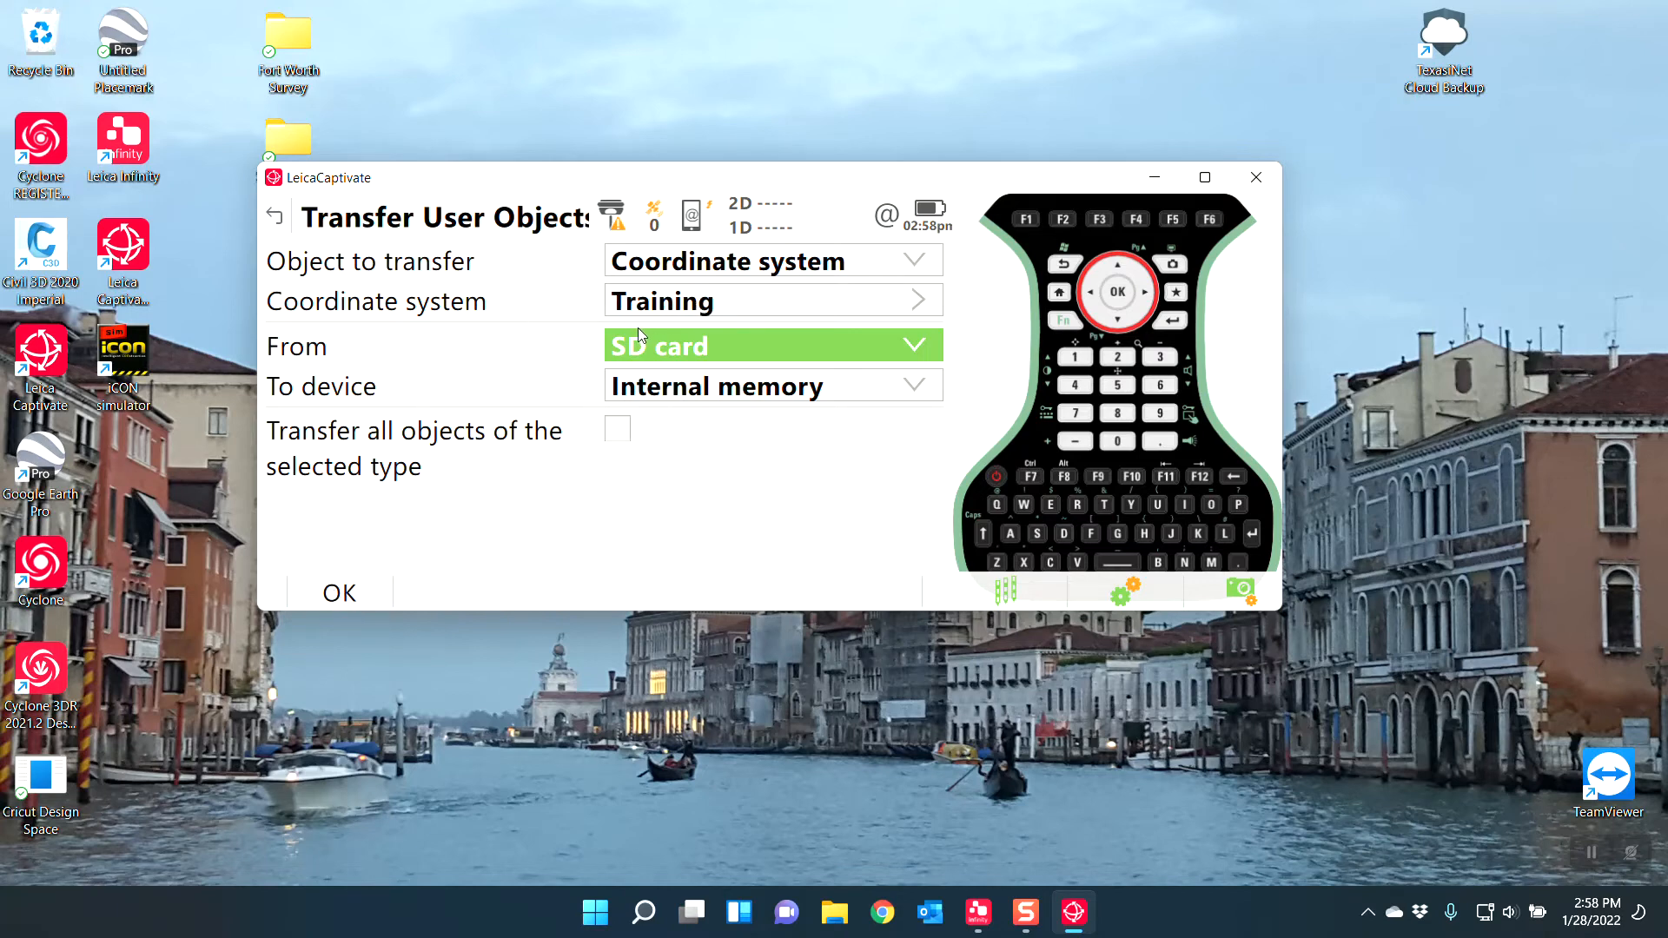
Step: Set the object to transfer to Geoid field file, and choose the TXGeoid12A GRS80 geoid from the SD card
left_click(828, 269)
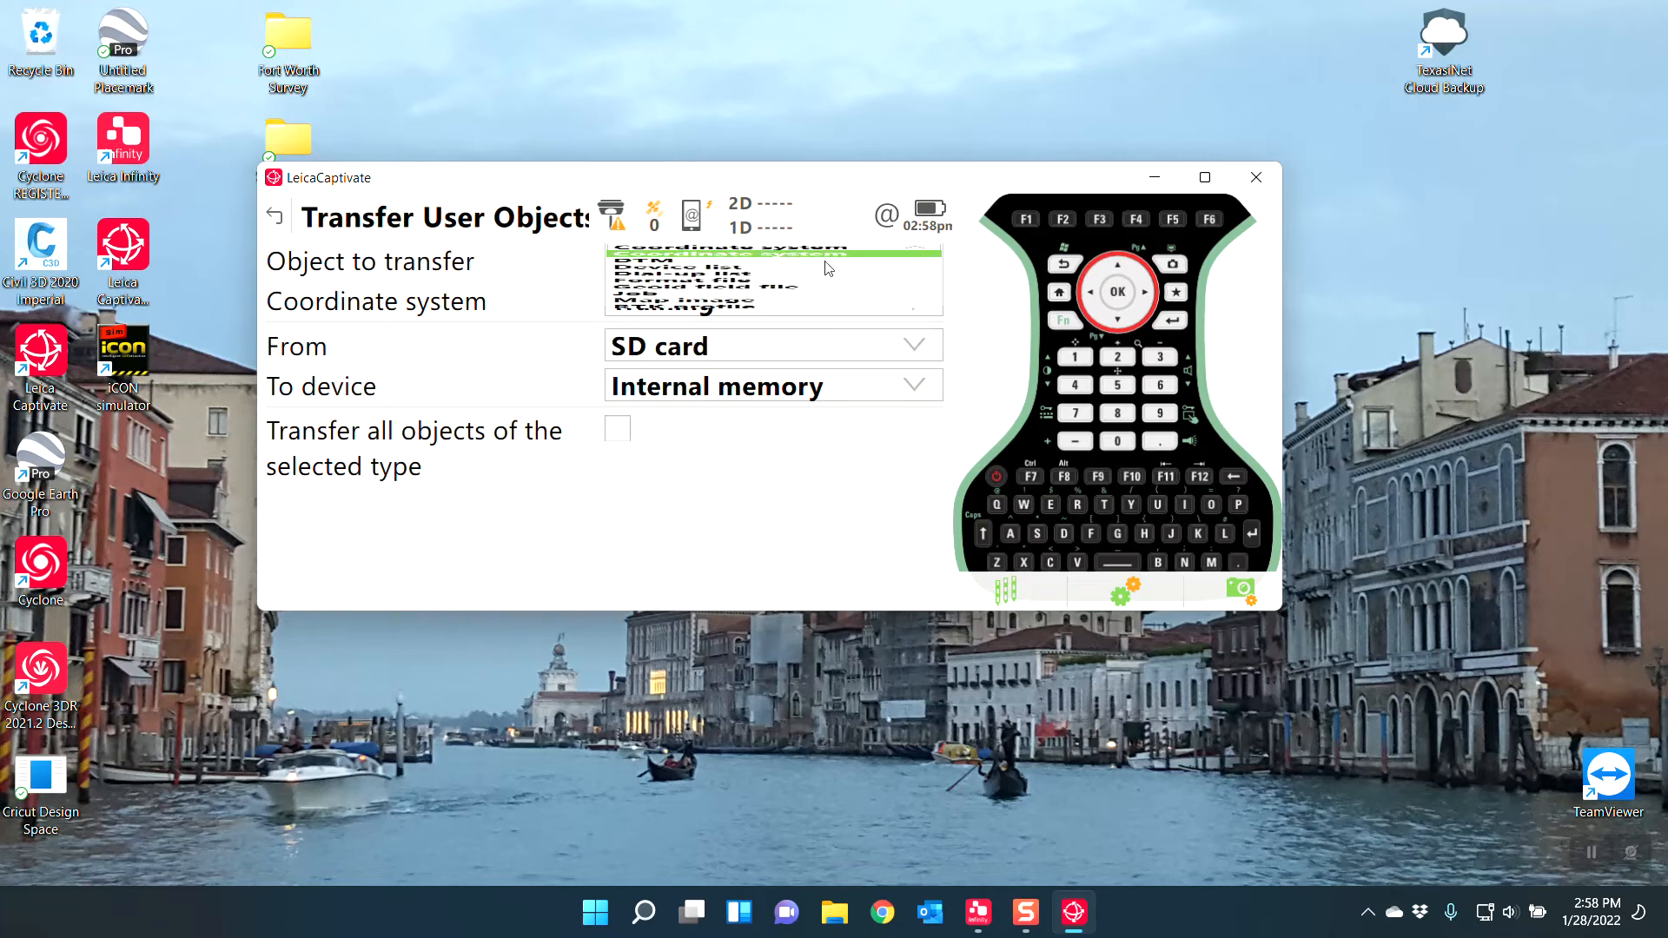
scroll(681, 374, "up", 1)
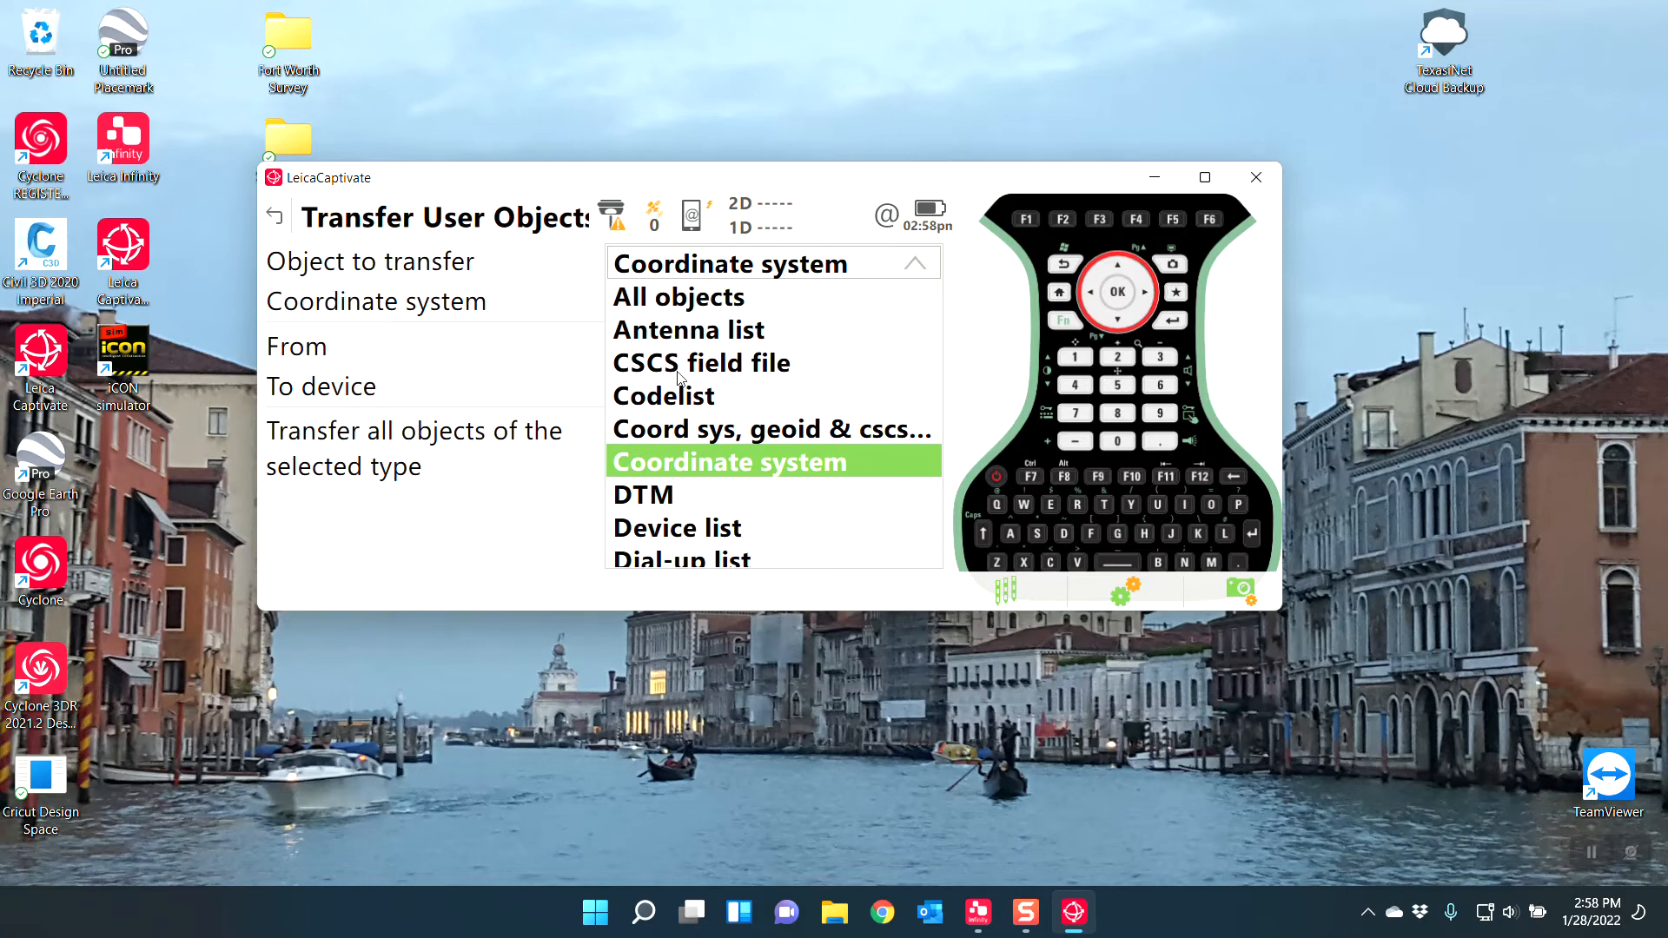
scroll(695, 374, "down", 3)
left_click(719, 365)
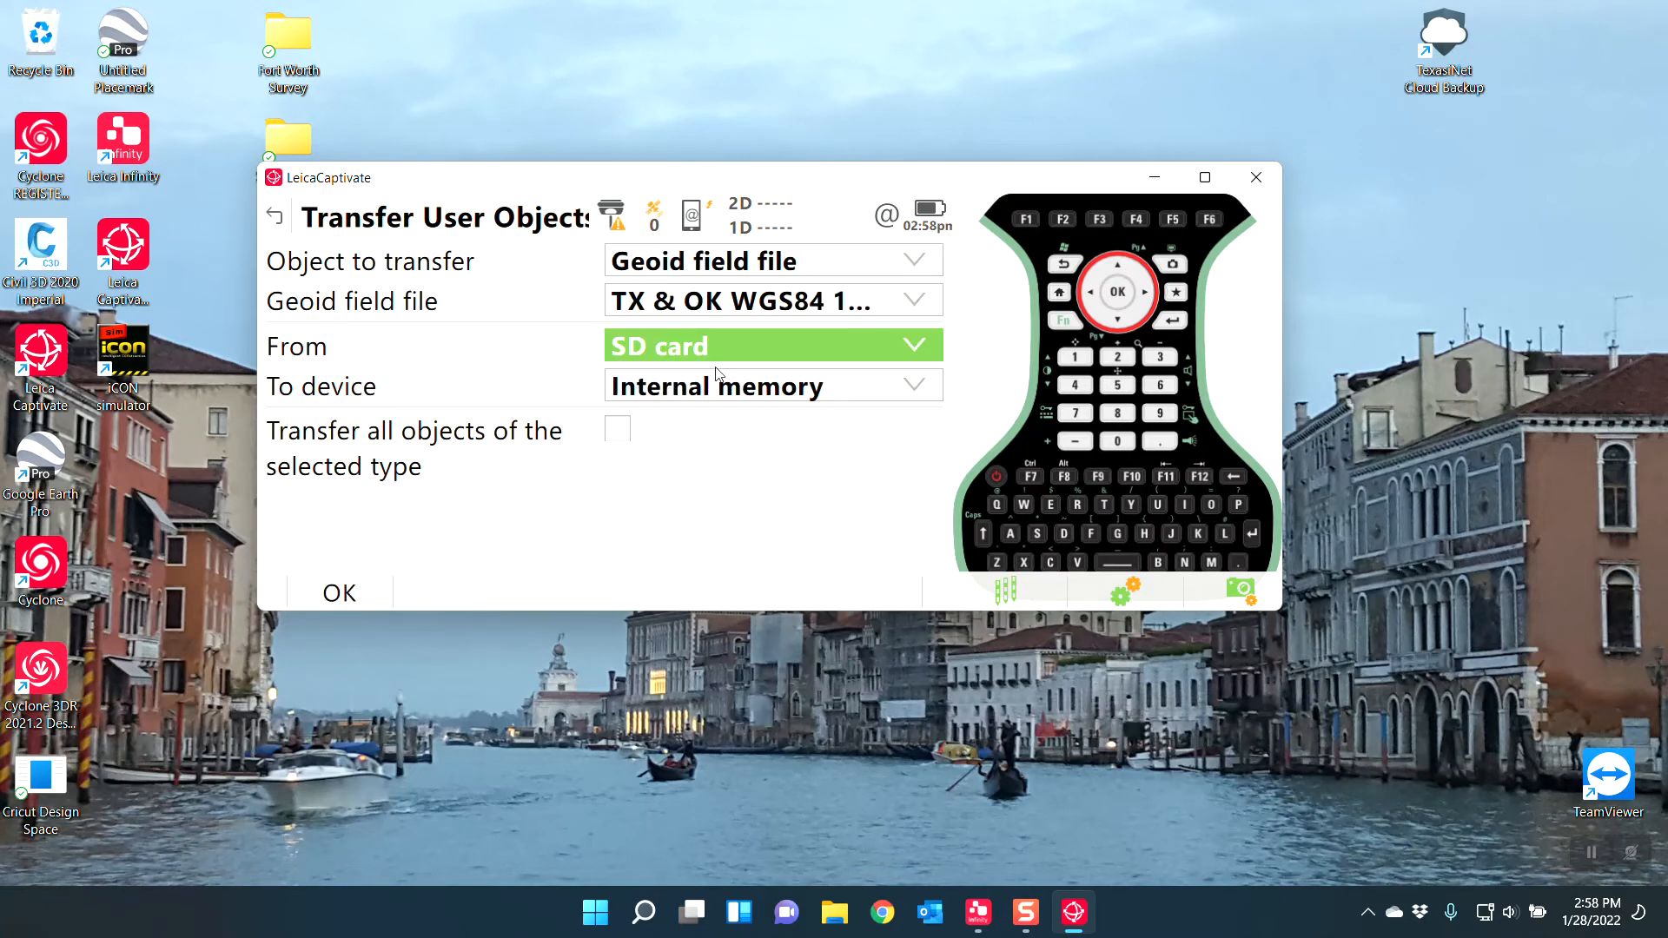
left_click(704, 310)
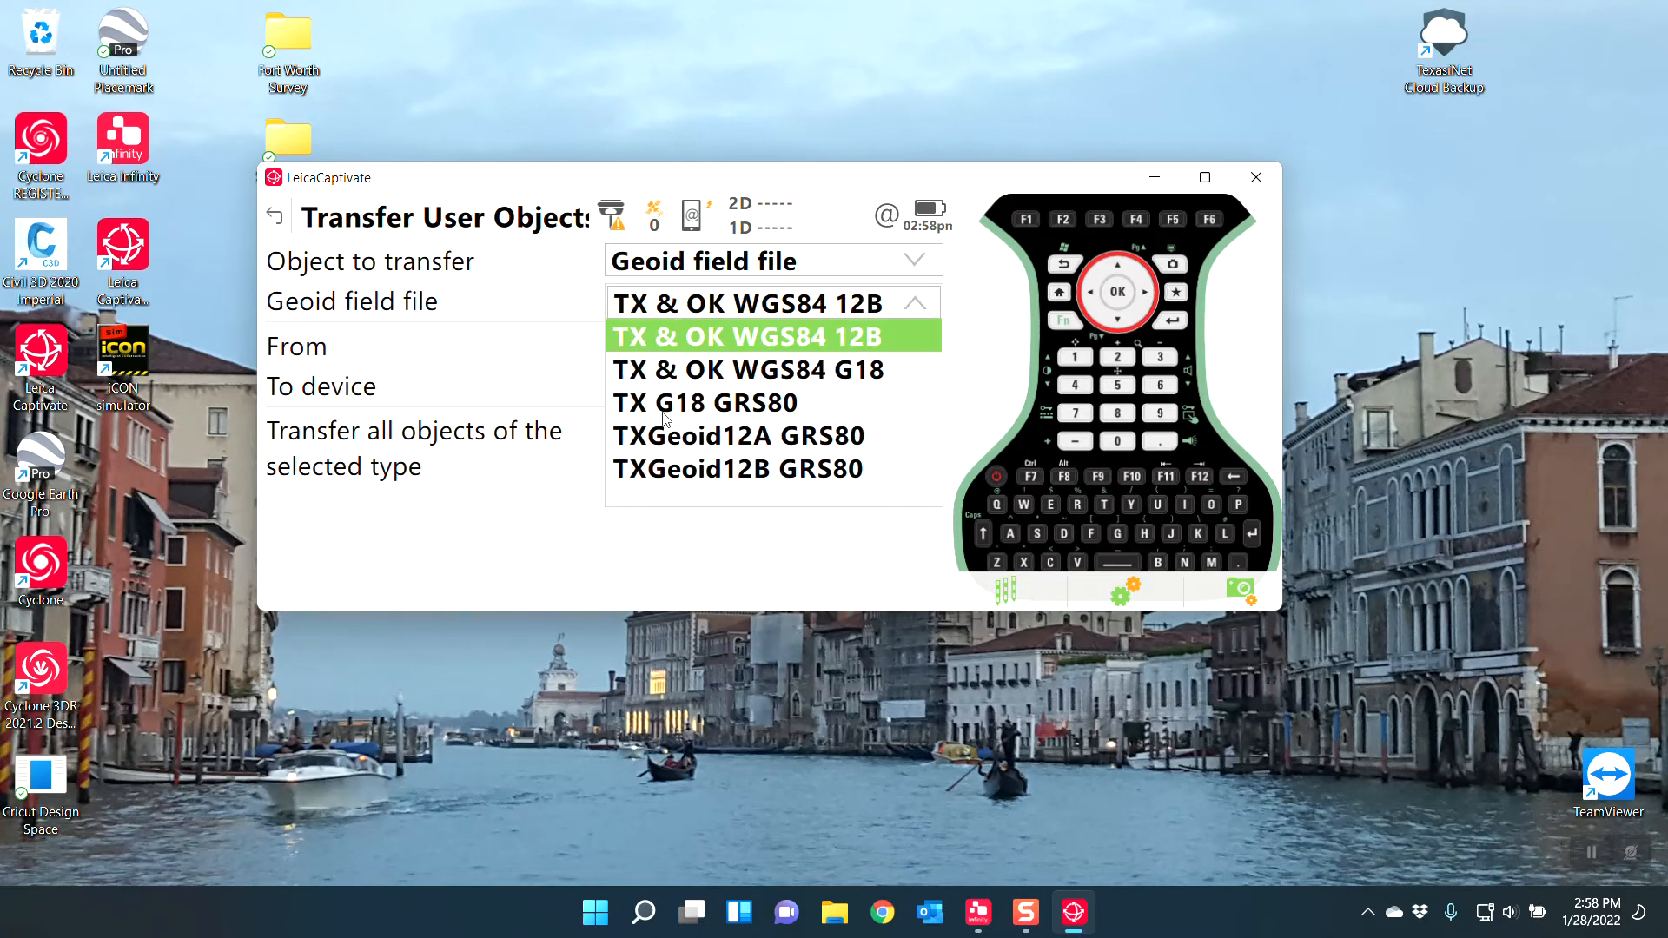
left_click(667, 448)
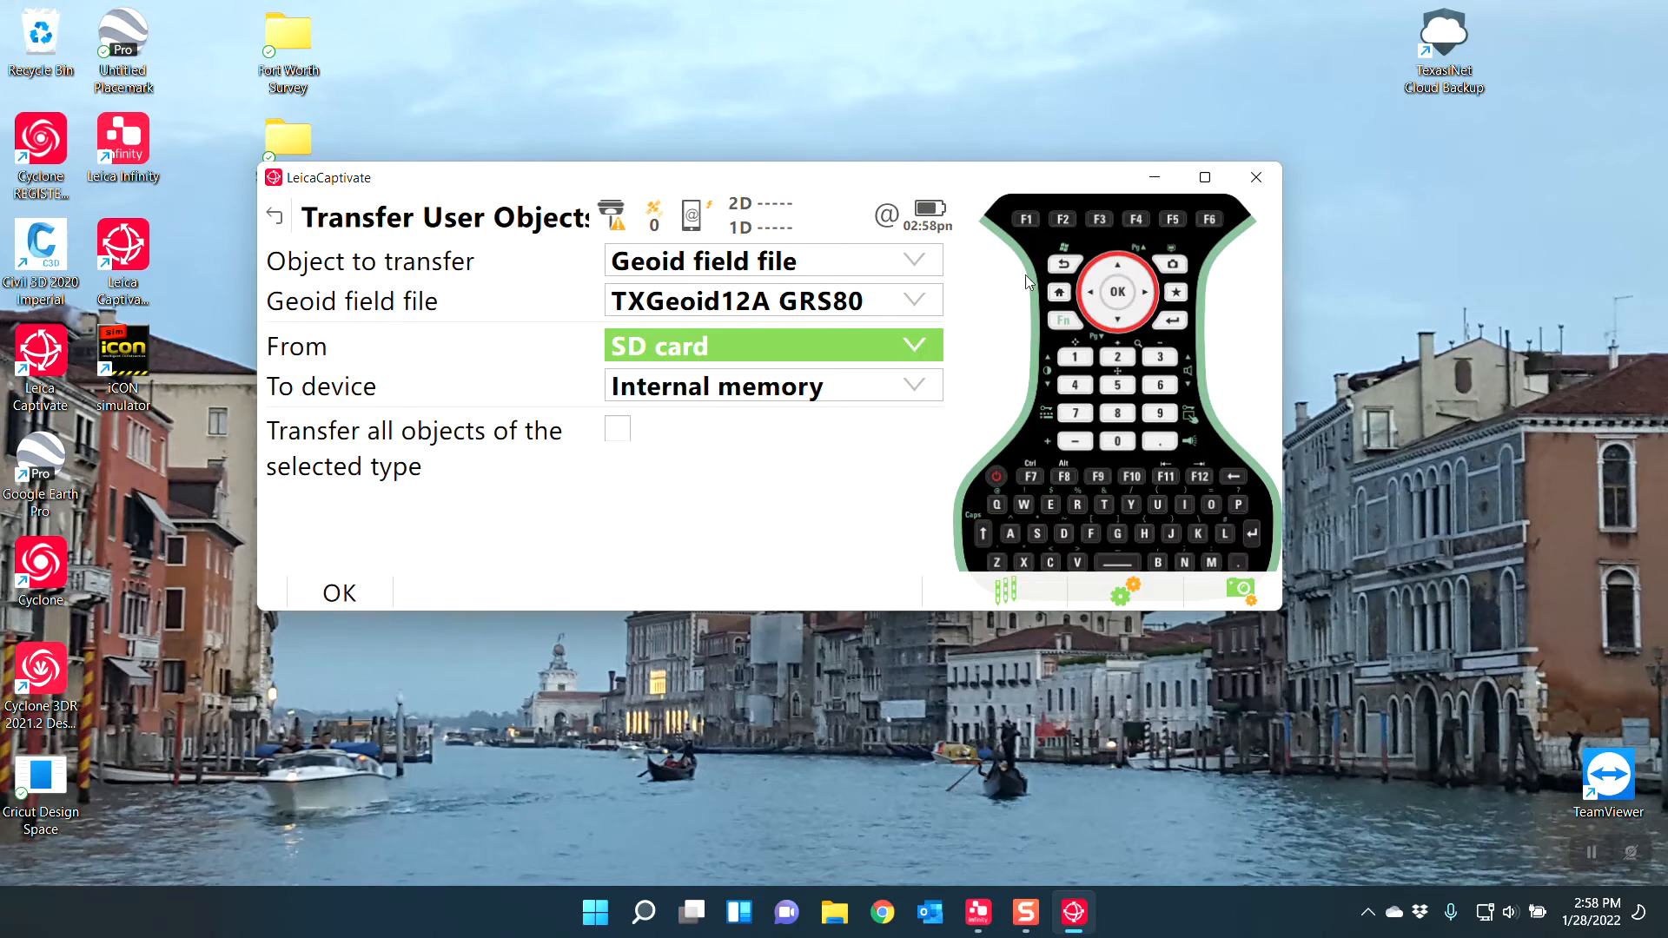
Step: Transfer the map image Training Image.jpg from the SD card to internal memory, and decline transferring more objects
left_click(834, 269)
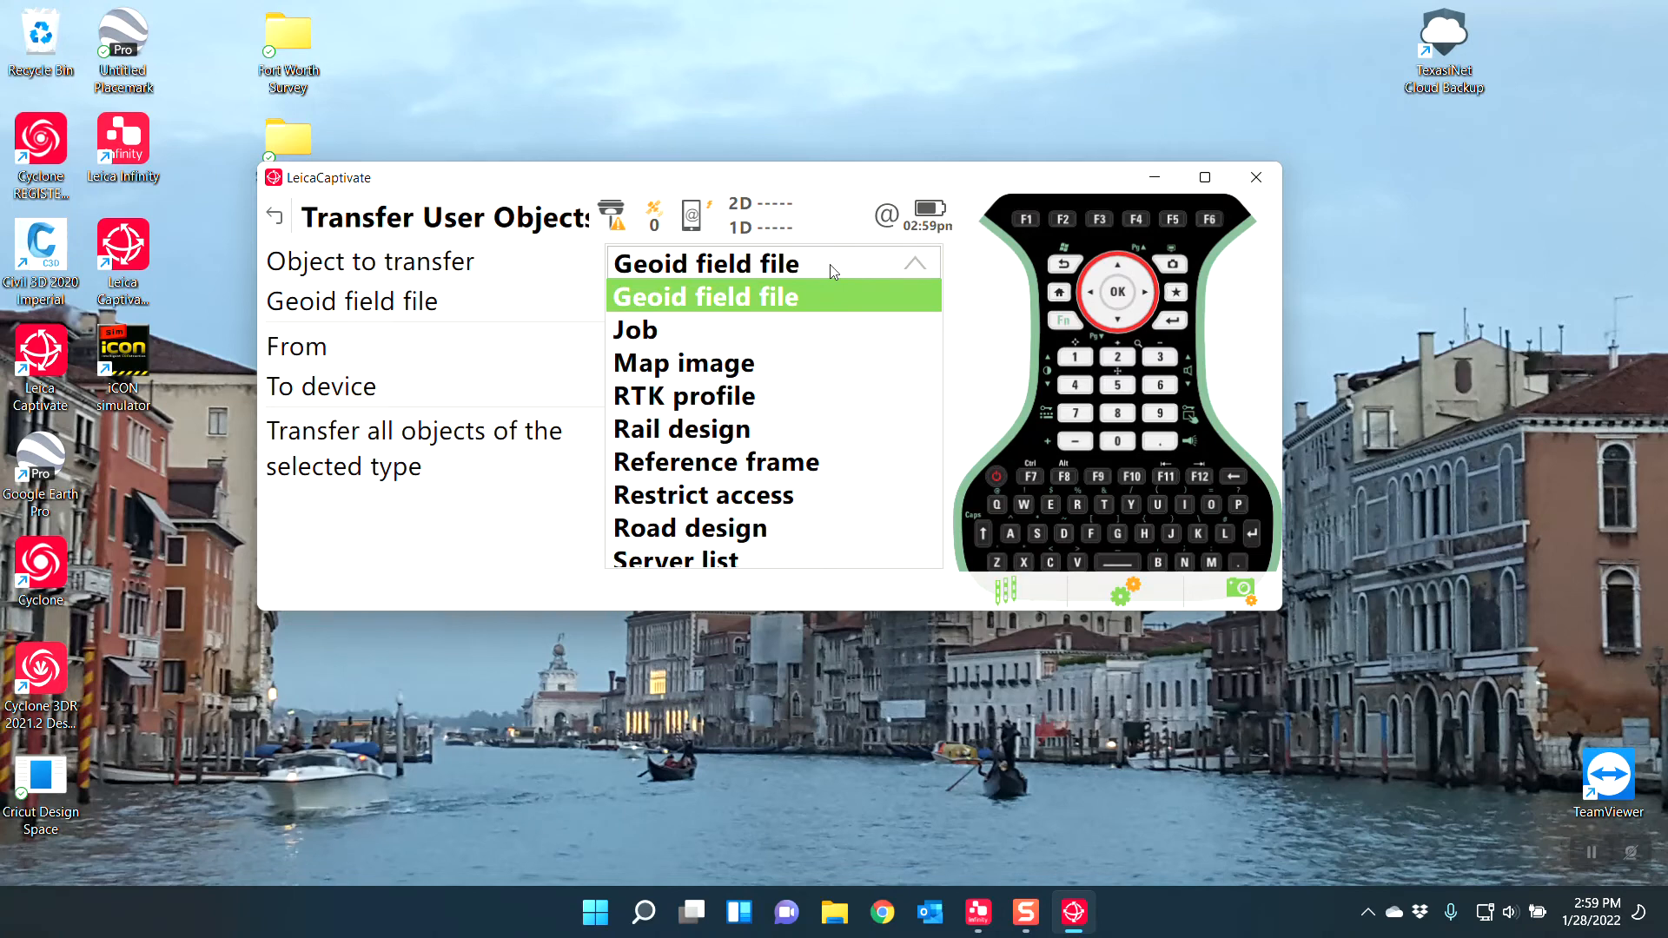
left_click(672, 365)
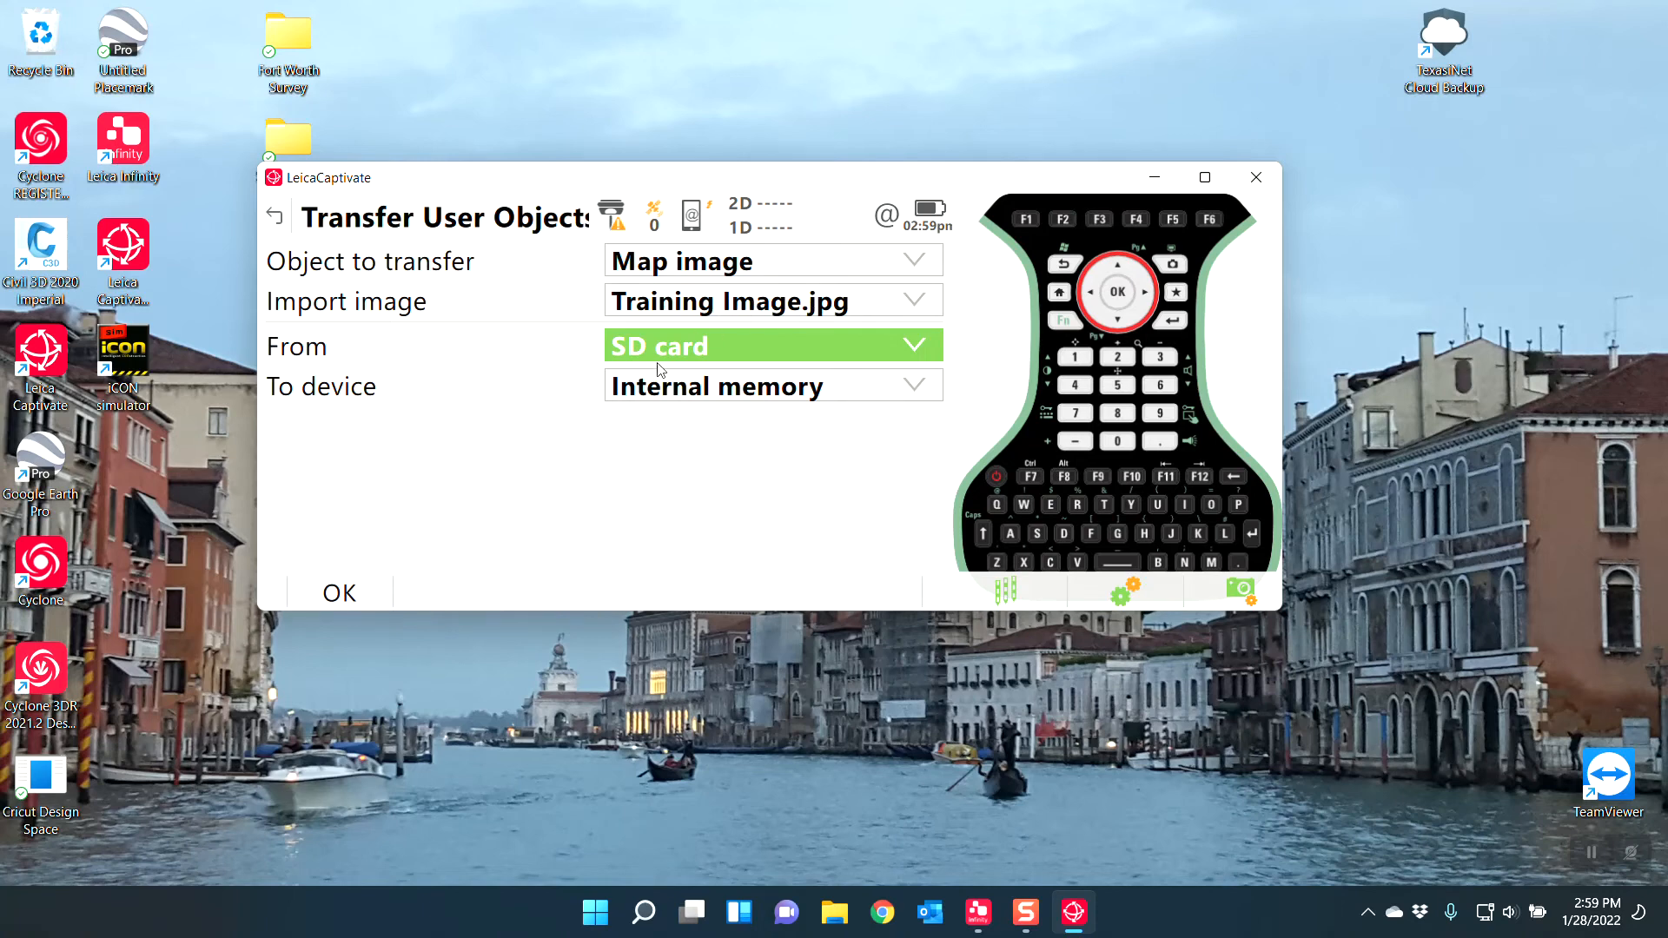
left_click(714, 305)
left_click(665, 334)
key("Return")
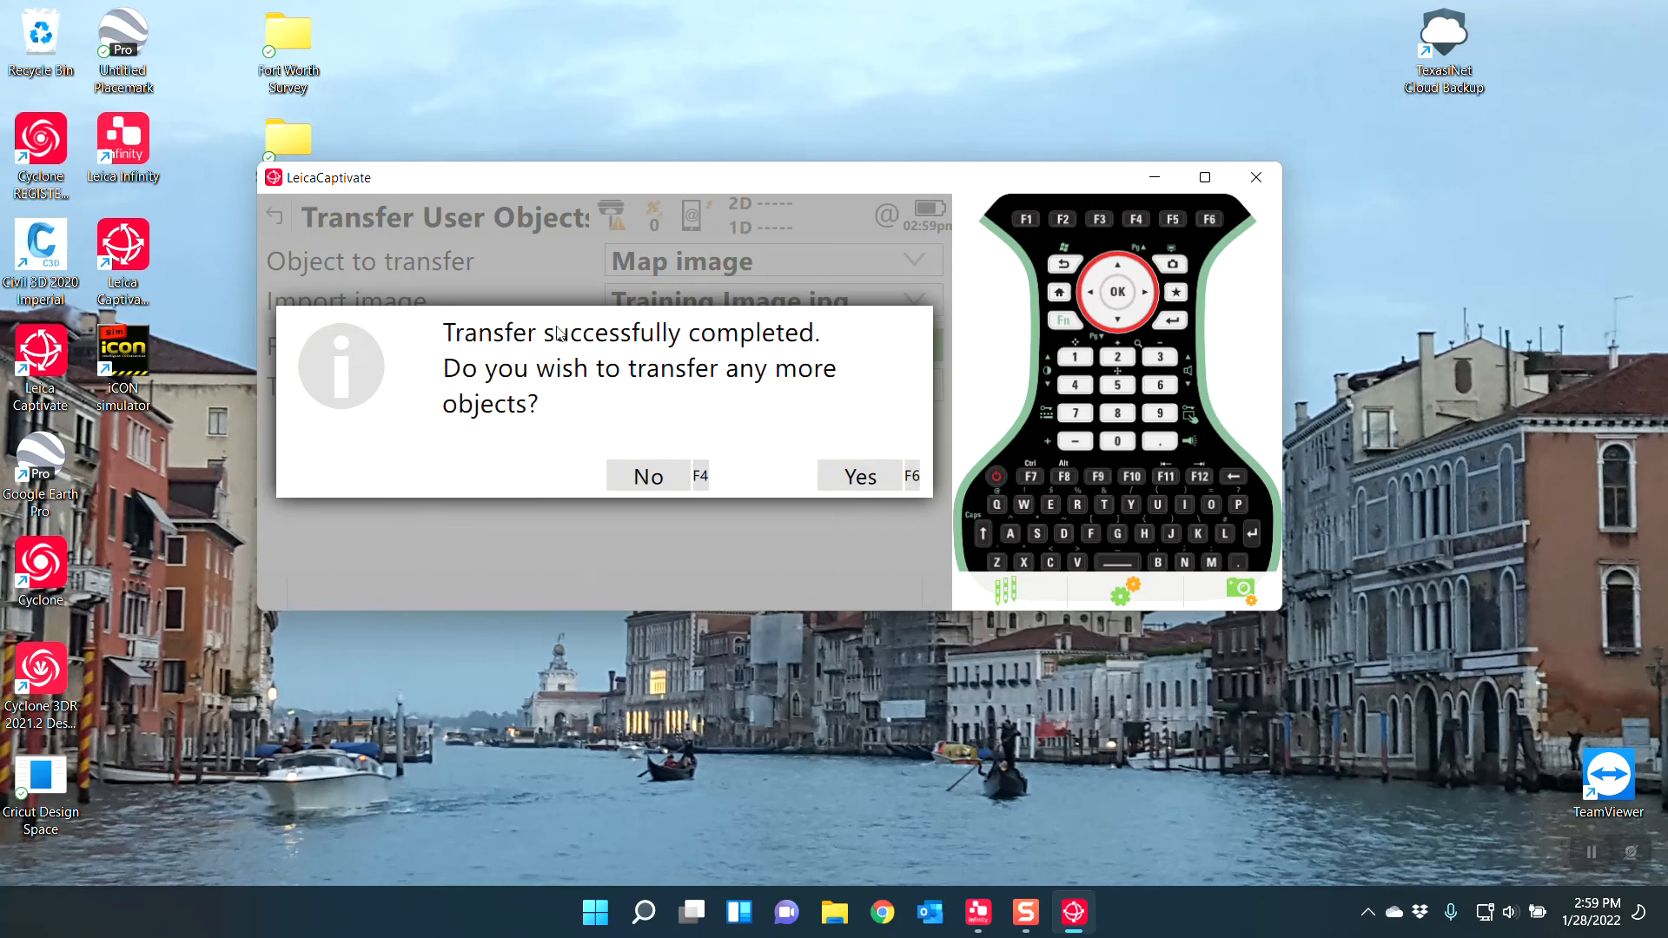
left_click(650, 479)
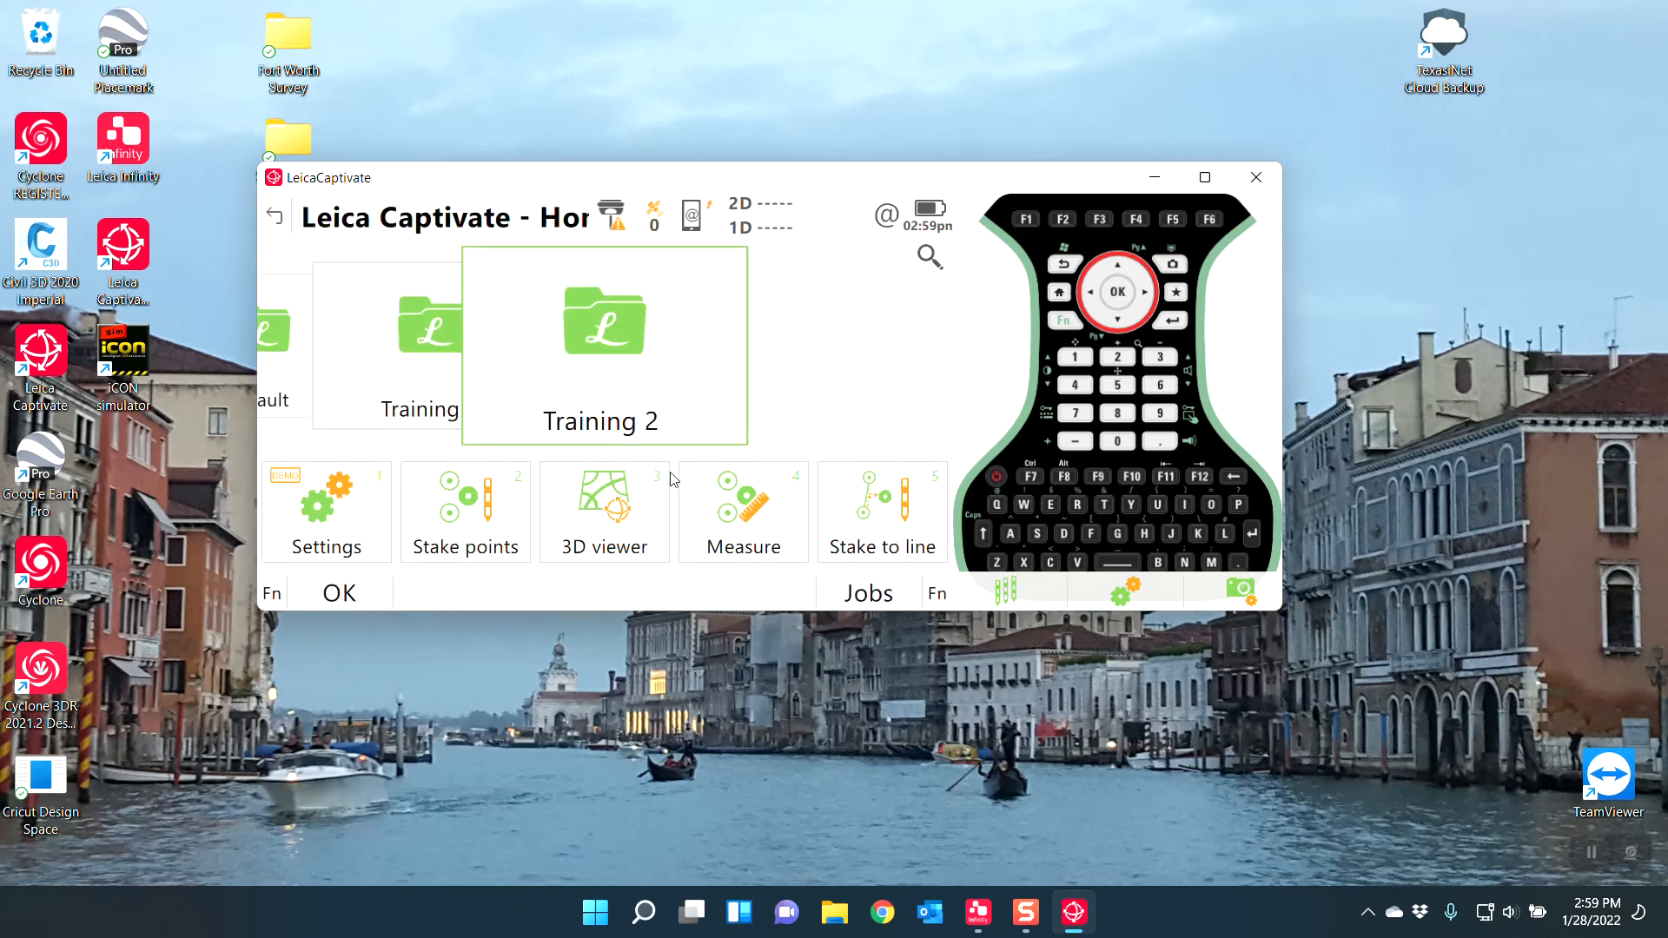
Step: Open the object display settings of Training 2's 3D viewer, and set the background map to display from files
left_click(603, 519)
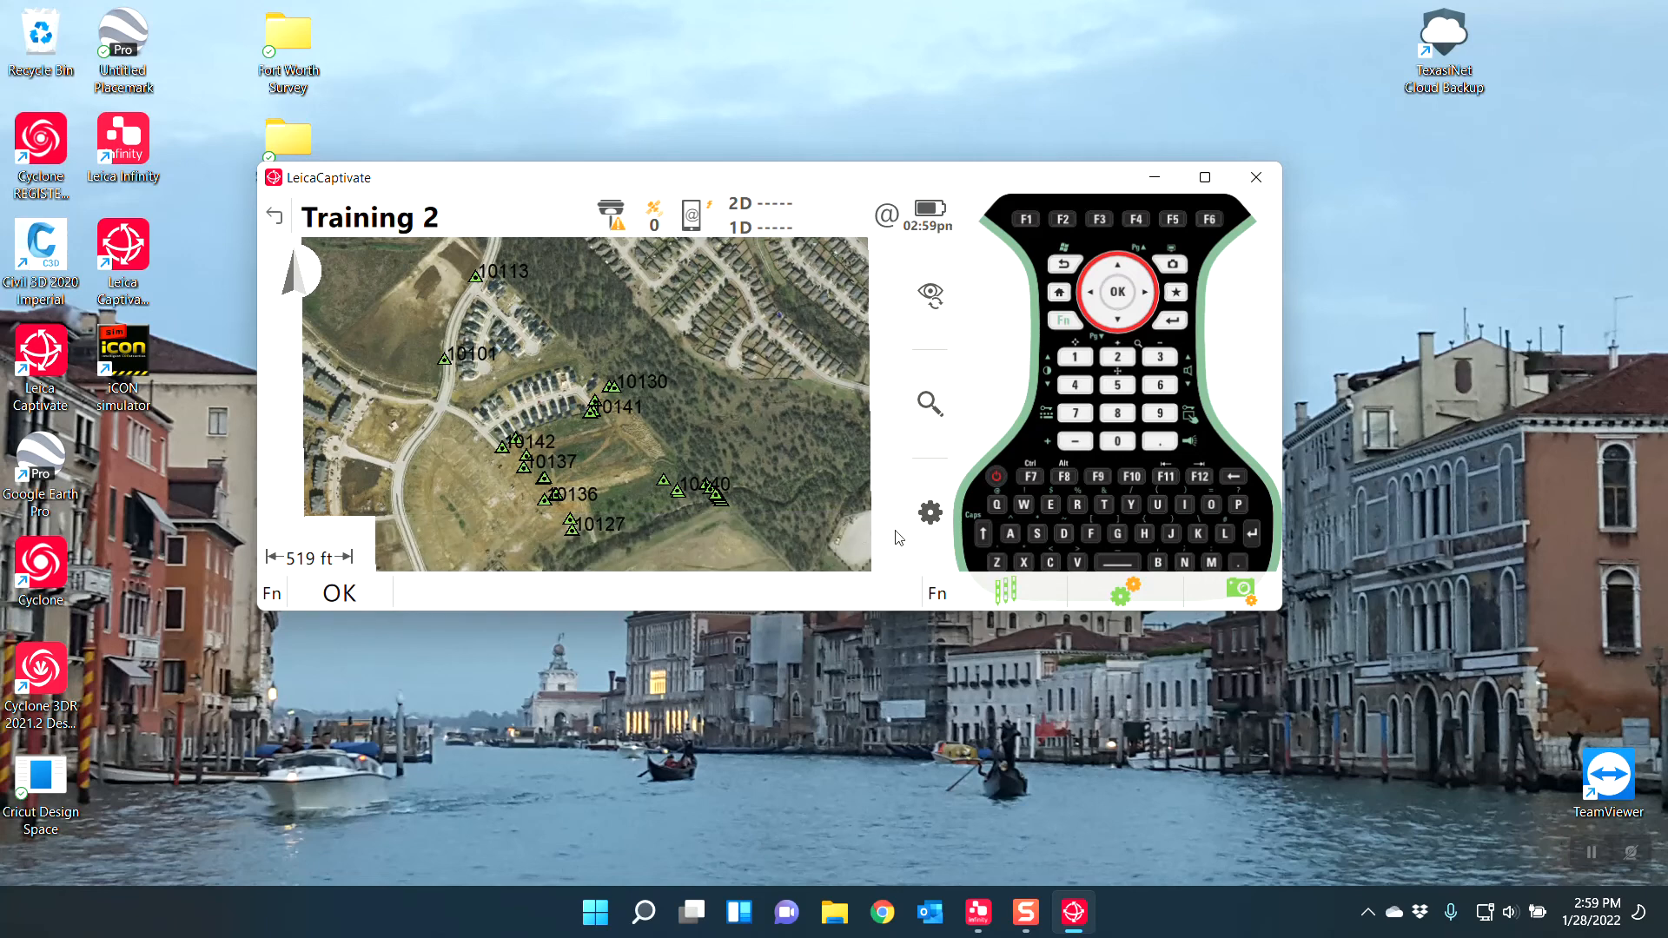
left_click(931, 514)
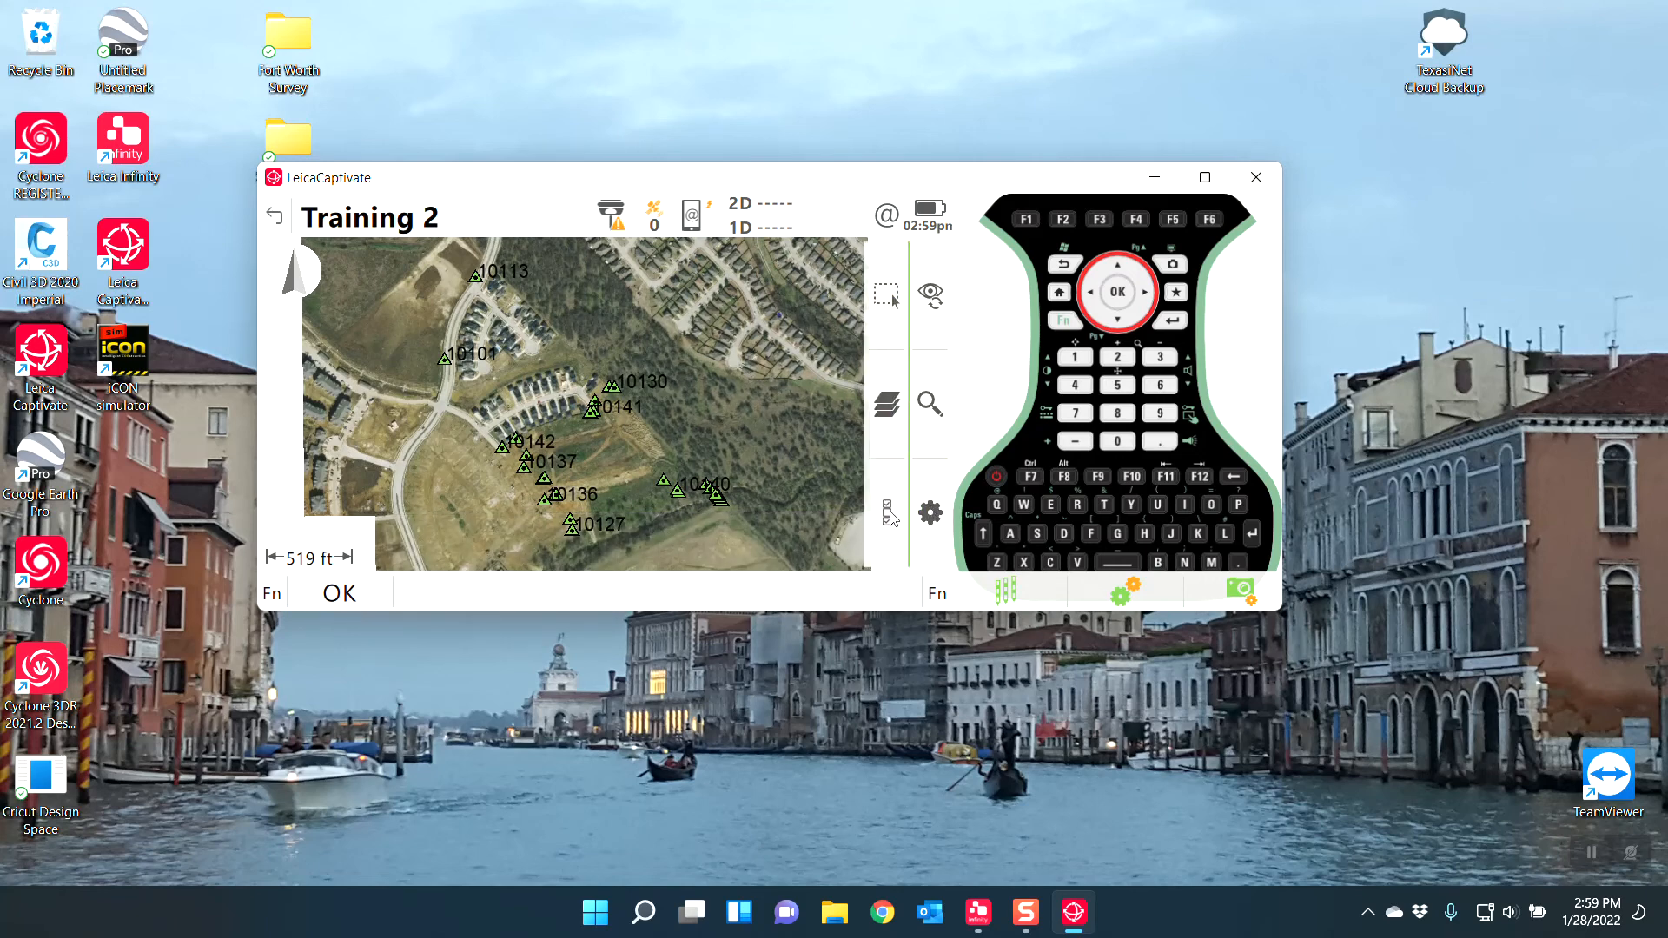
left_click(887, 518)
left_click(841, 265)
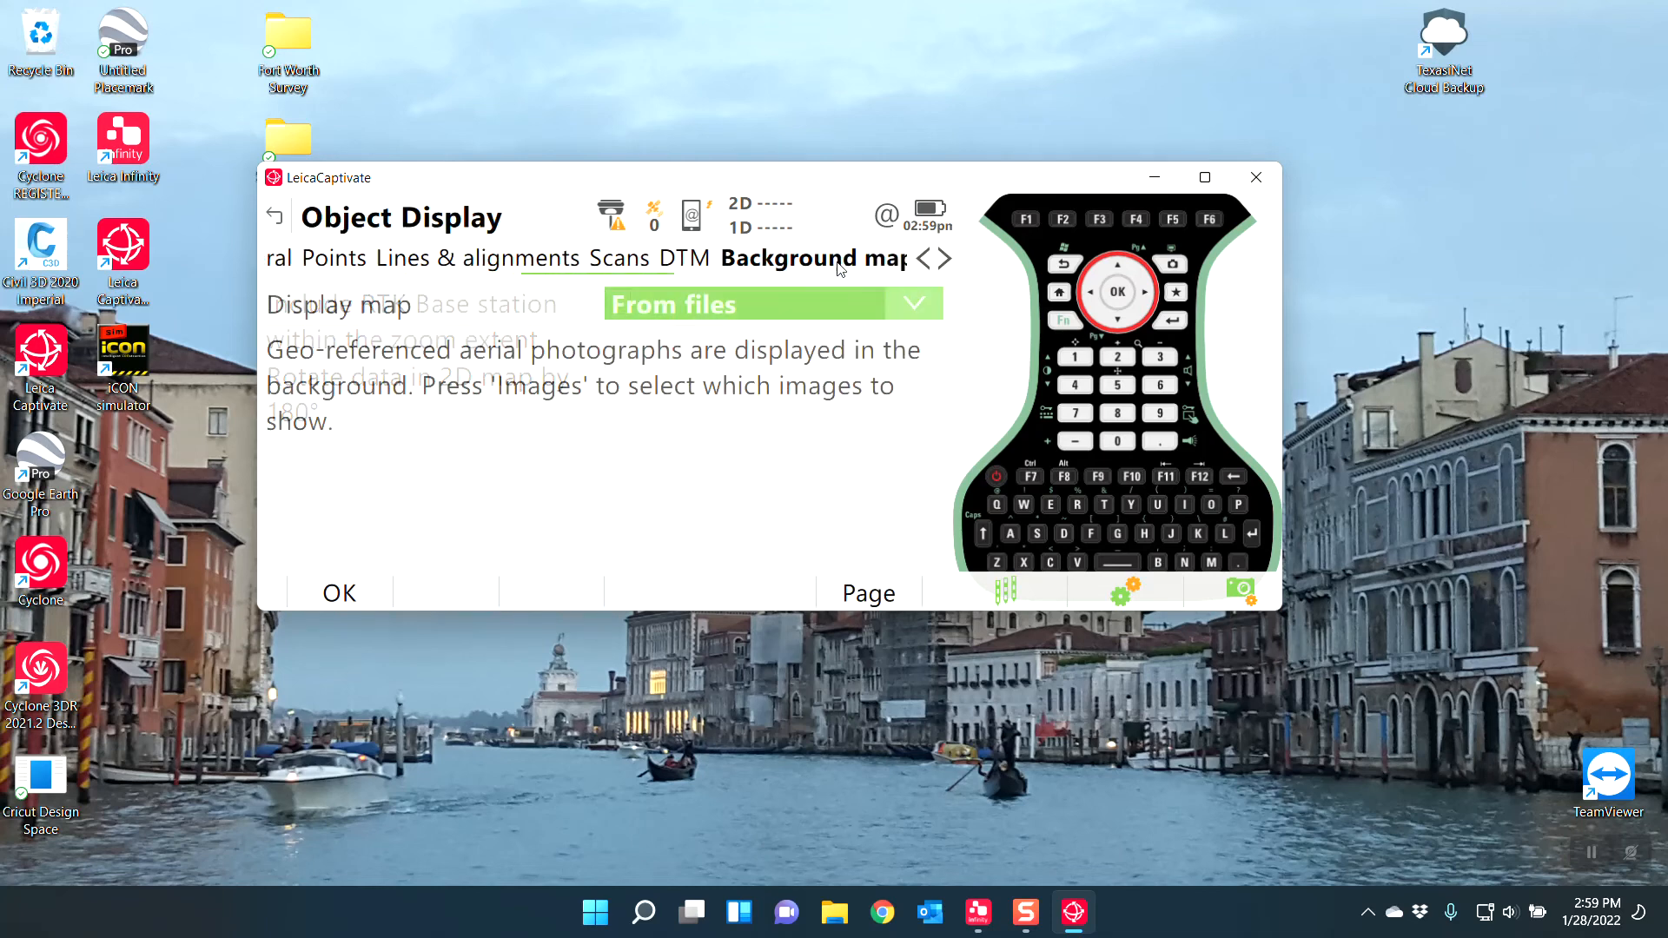
left_click(779, 303)
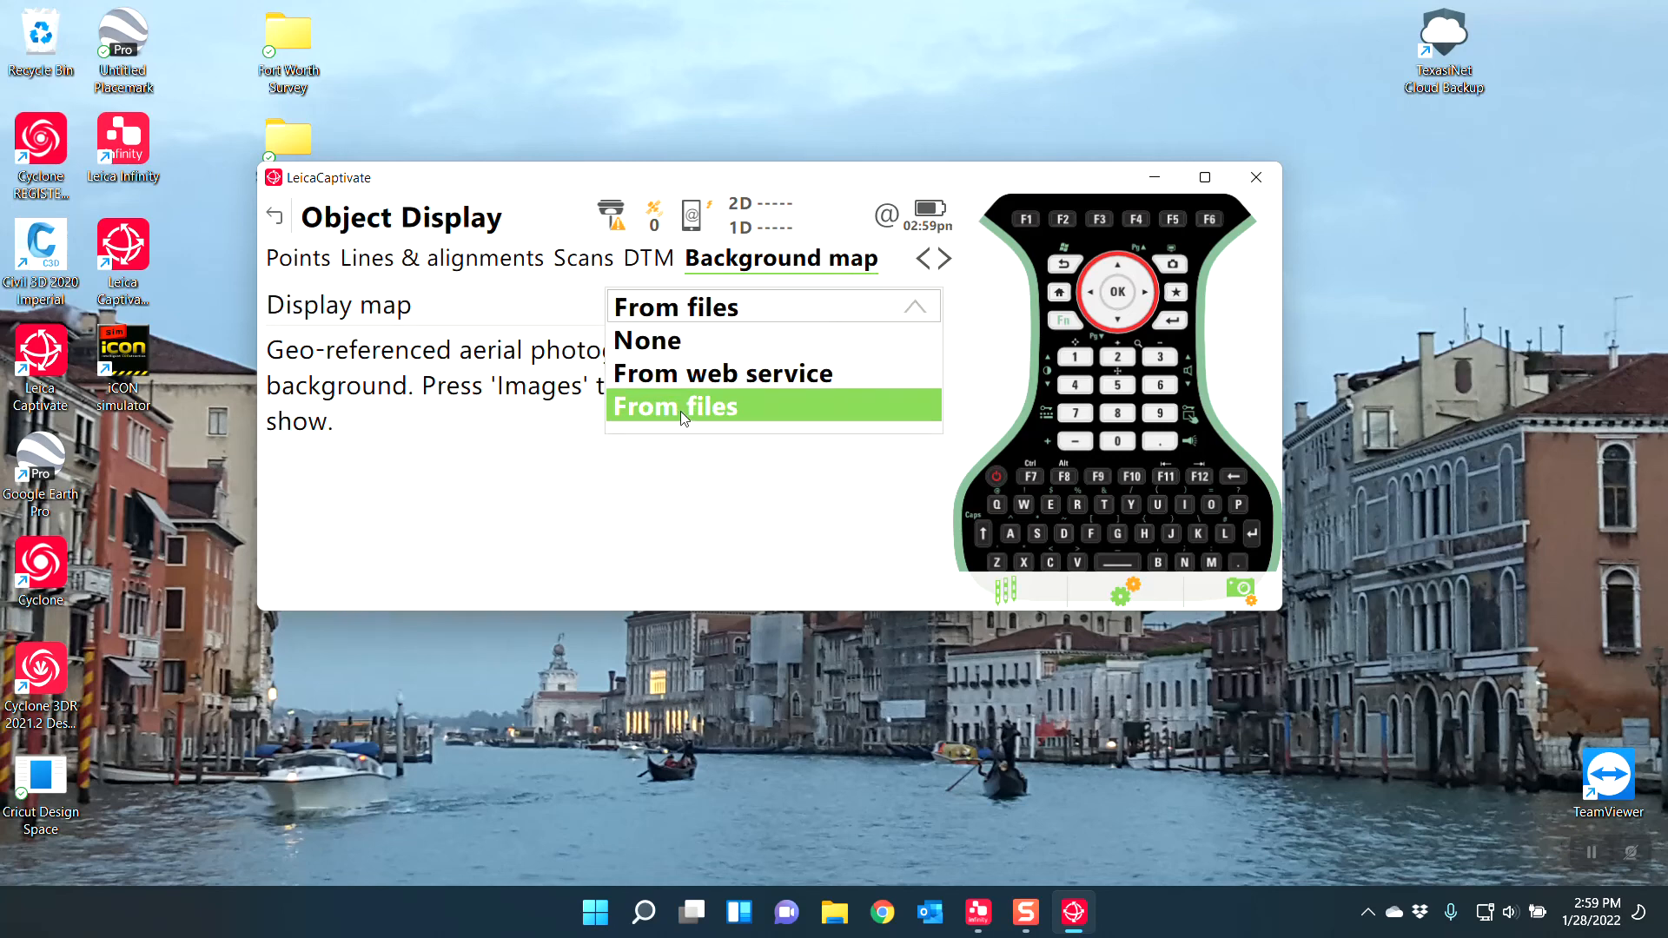
left_click(688, 398)
Step: Turn off New Image 1 in the map images list while leaving Training Image shown, and accept the display settings
left_click(522, 595)
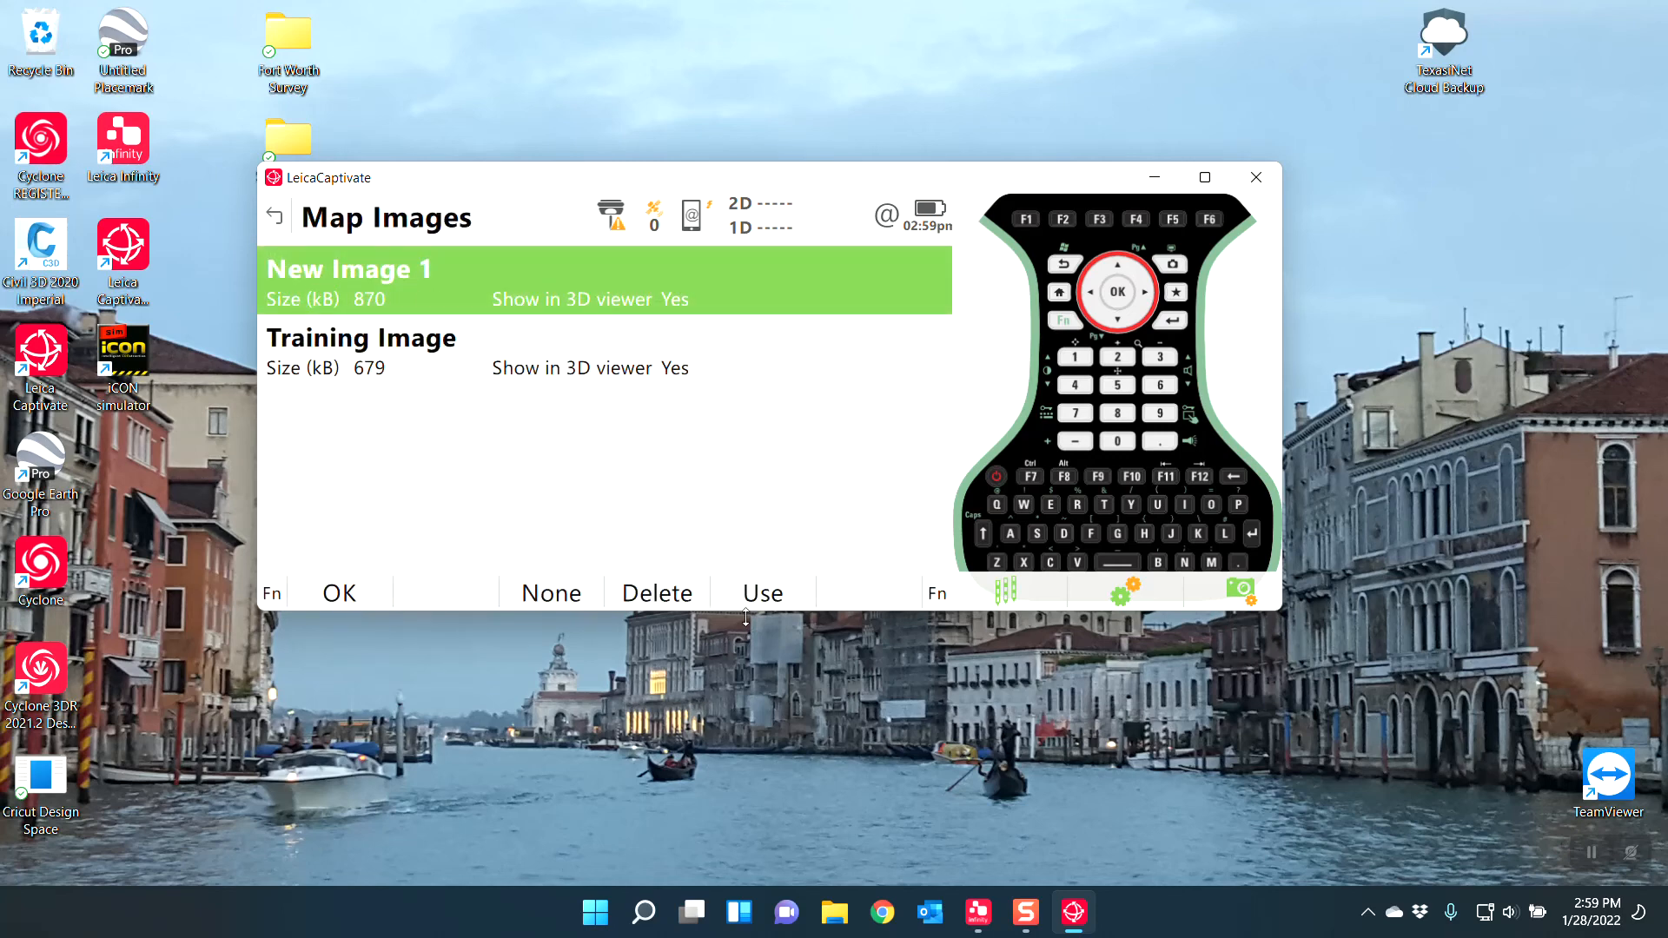
left_click(761, 599)
left_click(384, 355)
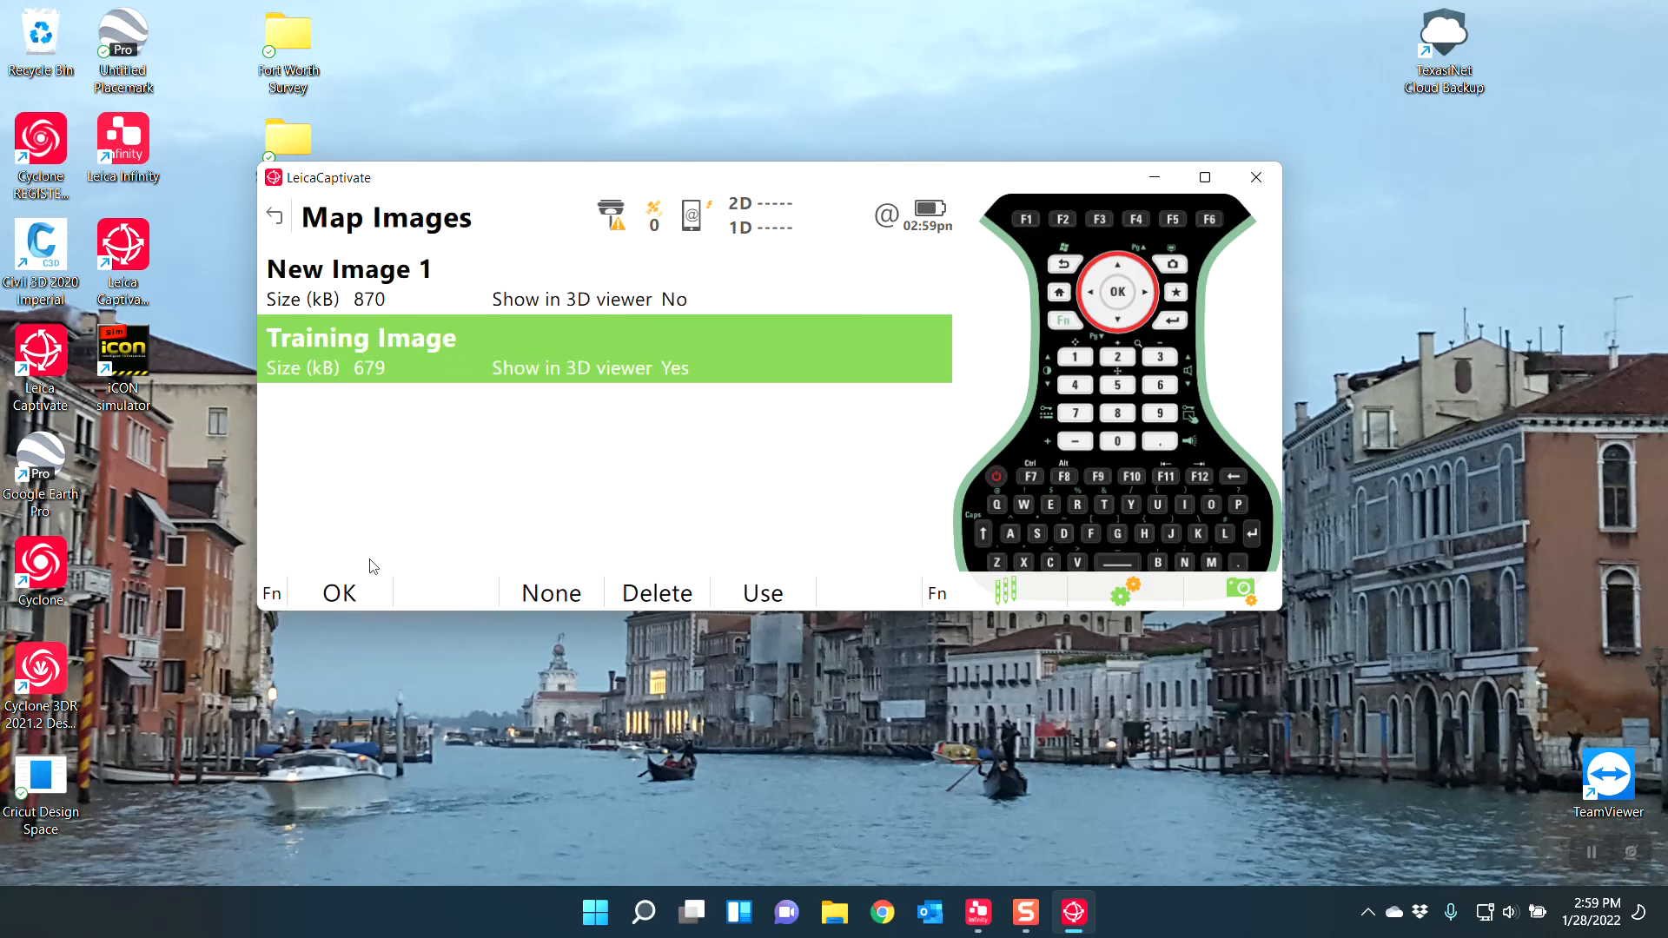
left_click(342, 593)
left_click(341, 592)
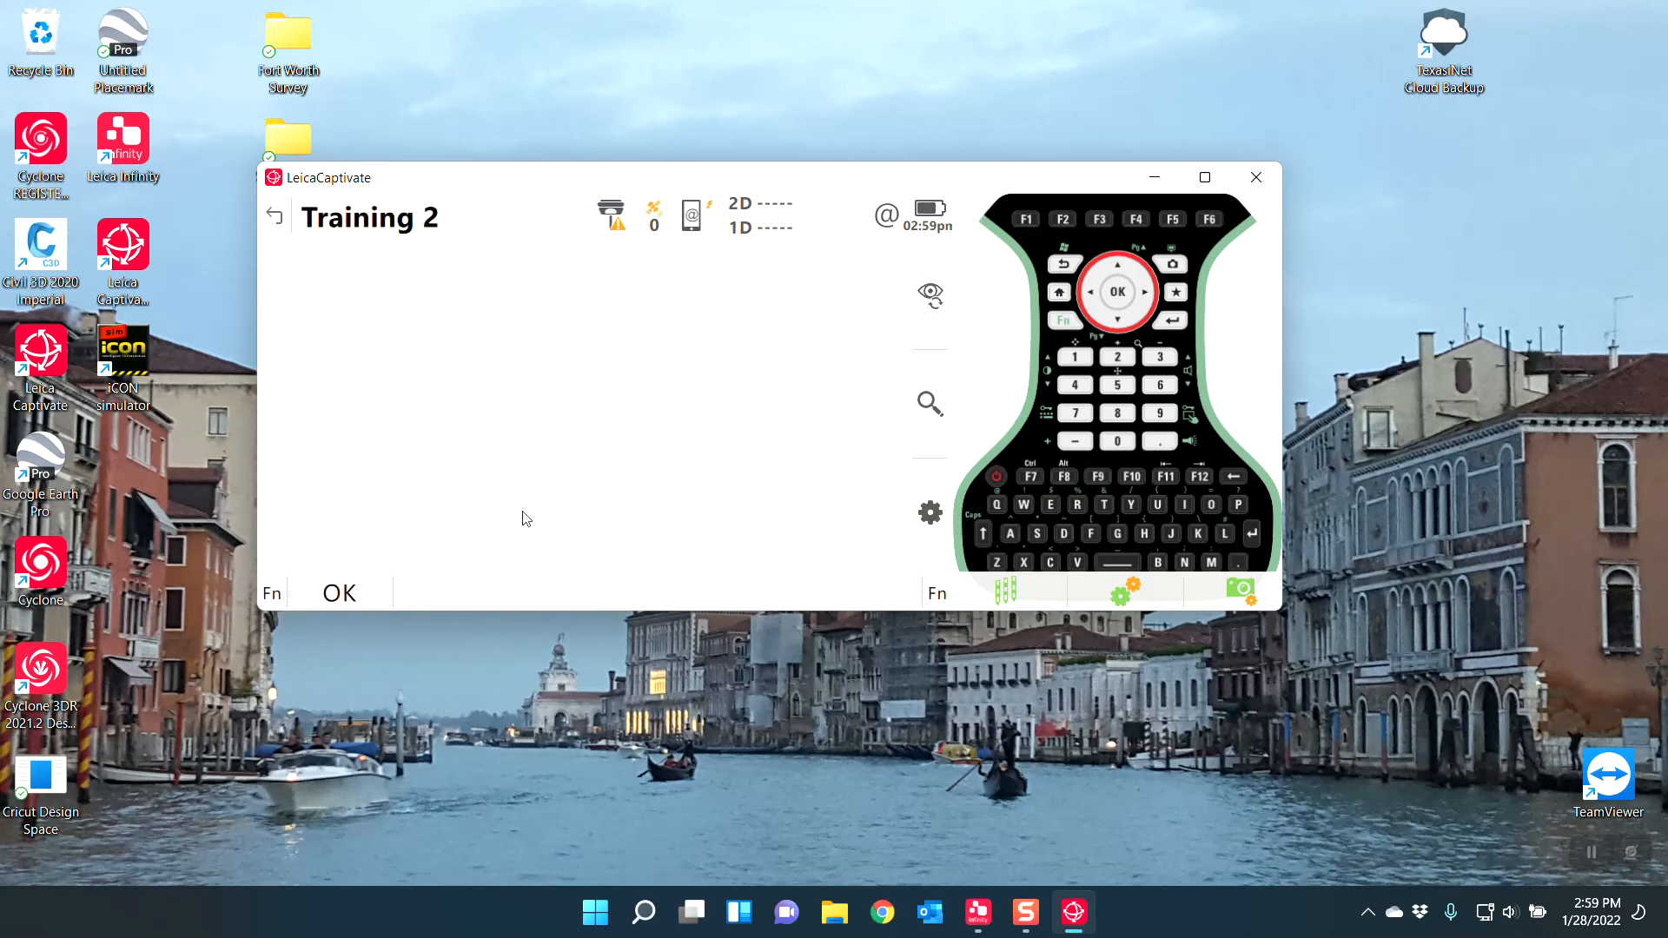
Step: Compare the Training 2 points and background image in the 3D viewer with the Training 1 project in Leica Infinity, including point 10113
mouse_move(679, 440)
left_mouse_down()
mouse_move(643, 318)
mouse_move(670, 363)
mouse_move(686, 462)
left_mouse_up()
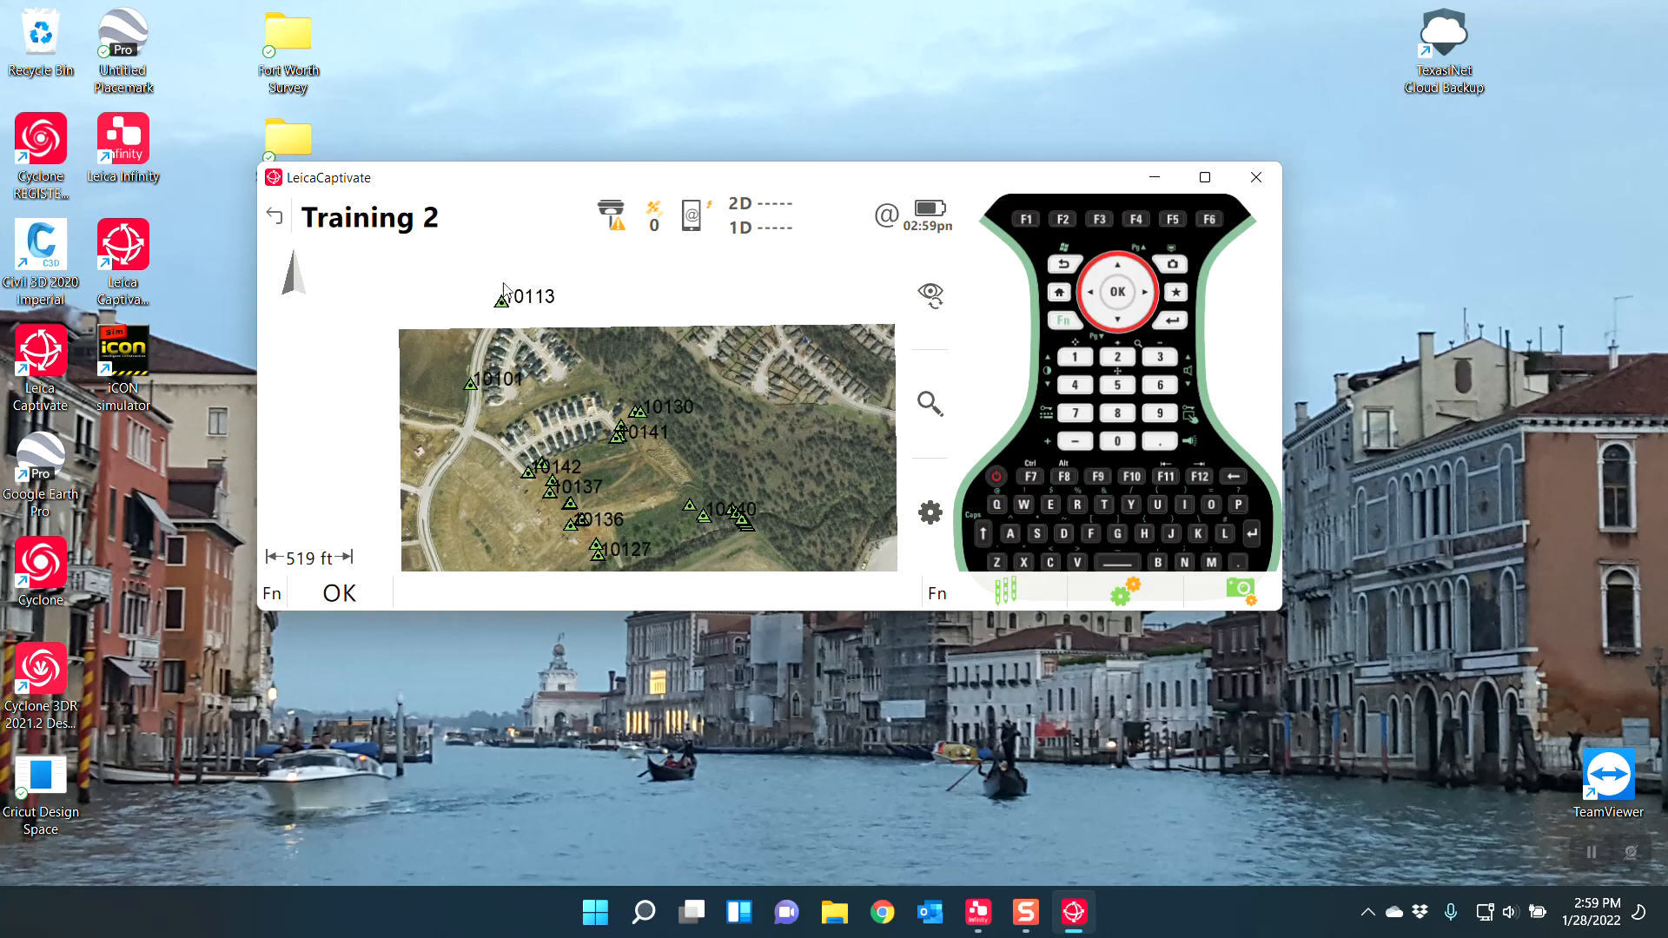
left_click(978, 912)
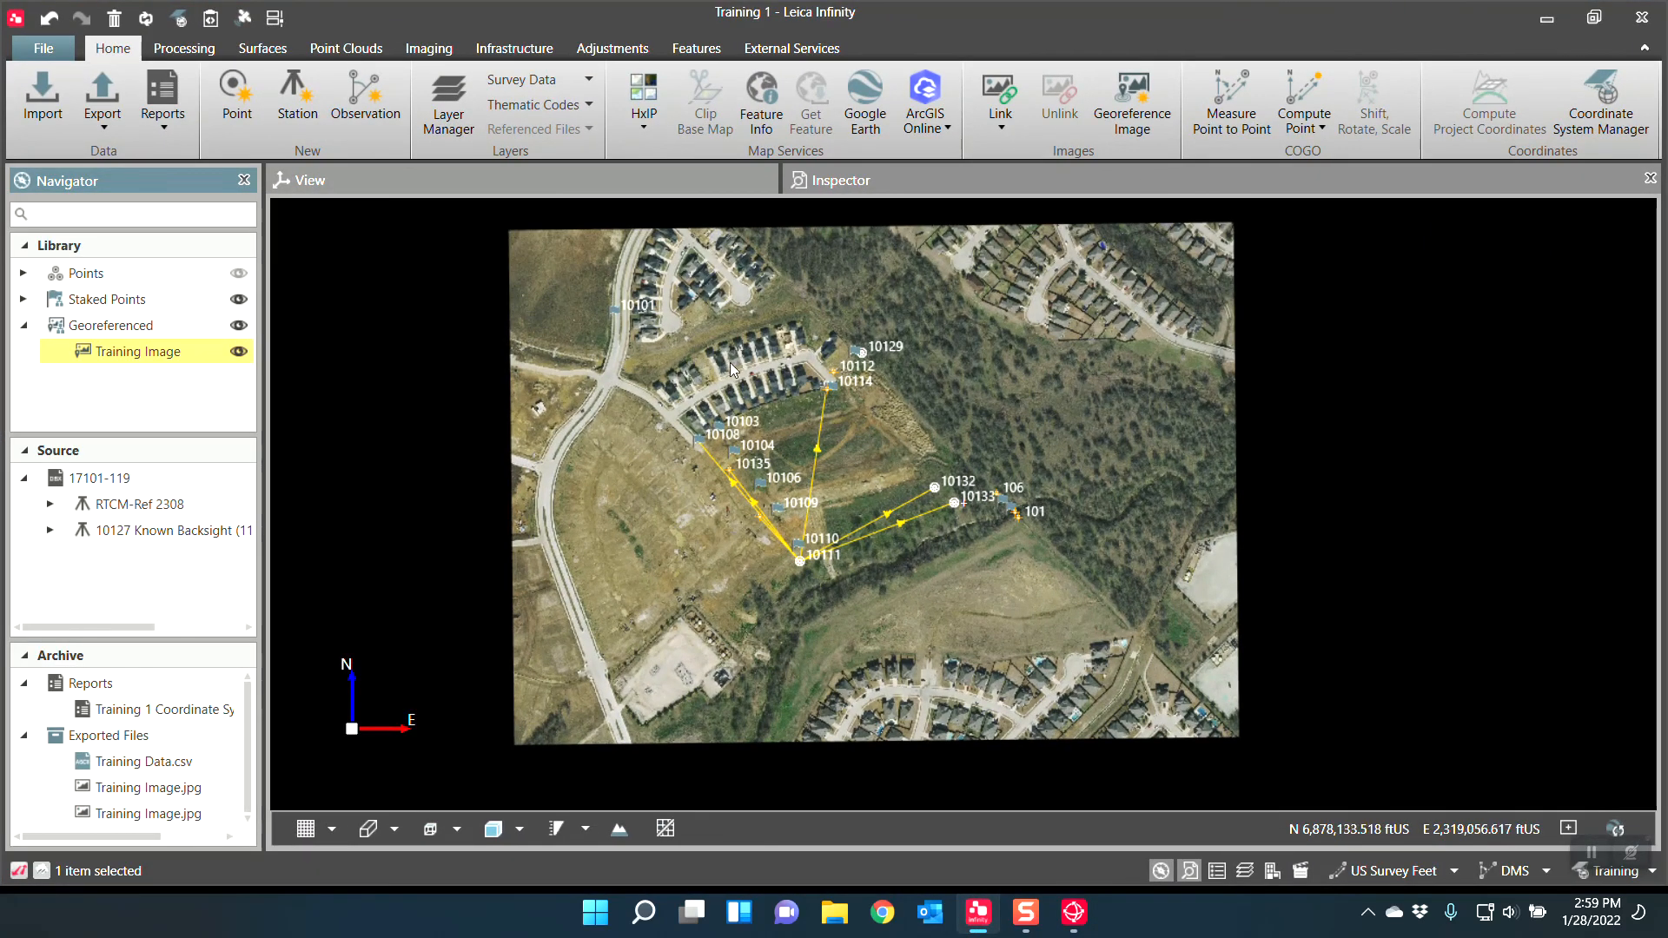
scroll(732, 369, "down", 2)
scroll(732, 368, "up", 1)
scroll(732, 368, "down", 1)
scroll(723, 244, "up", 1)
left_click_drag(723, 244, 701, 263)
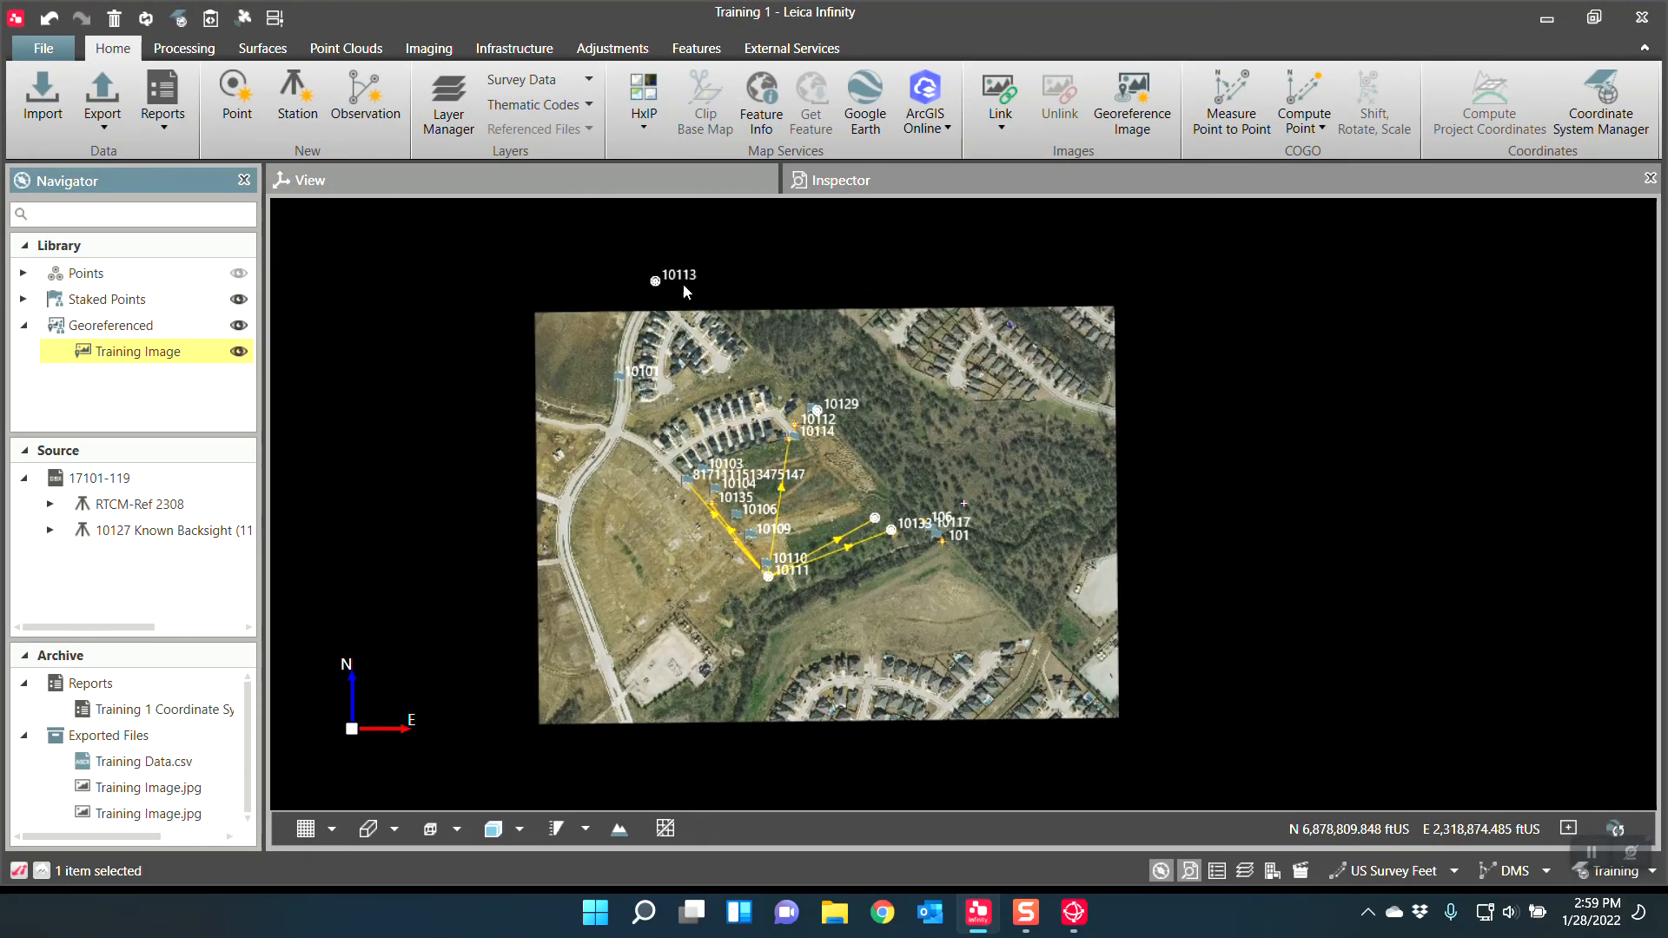
left_click(1074, 912)
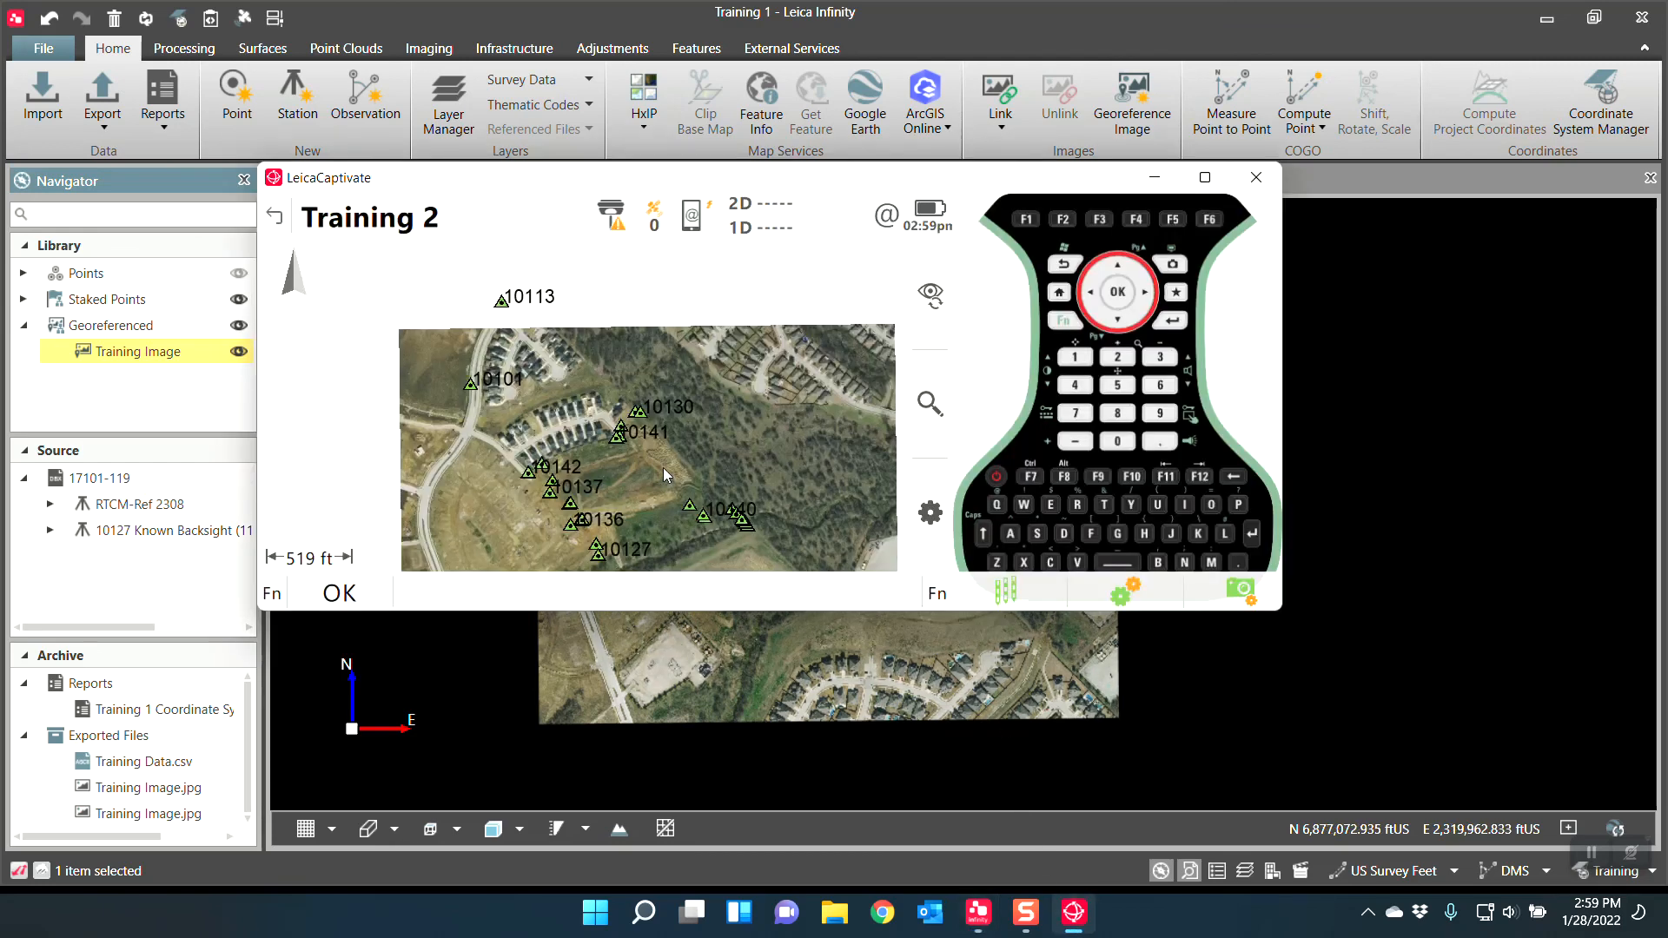
left_click_drag(790, 442, 738, 358)
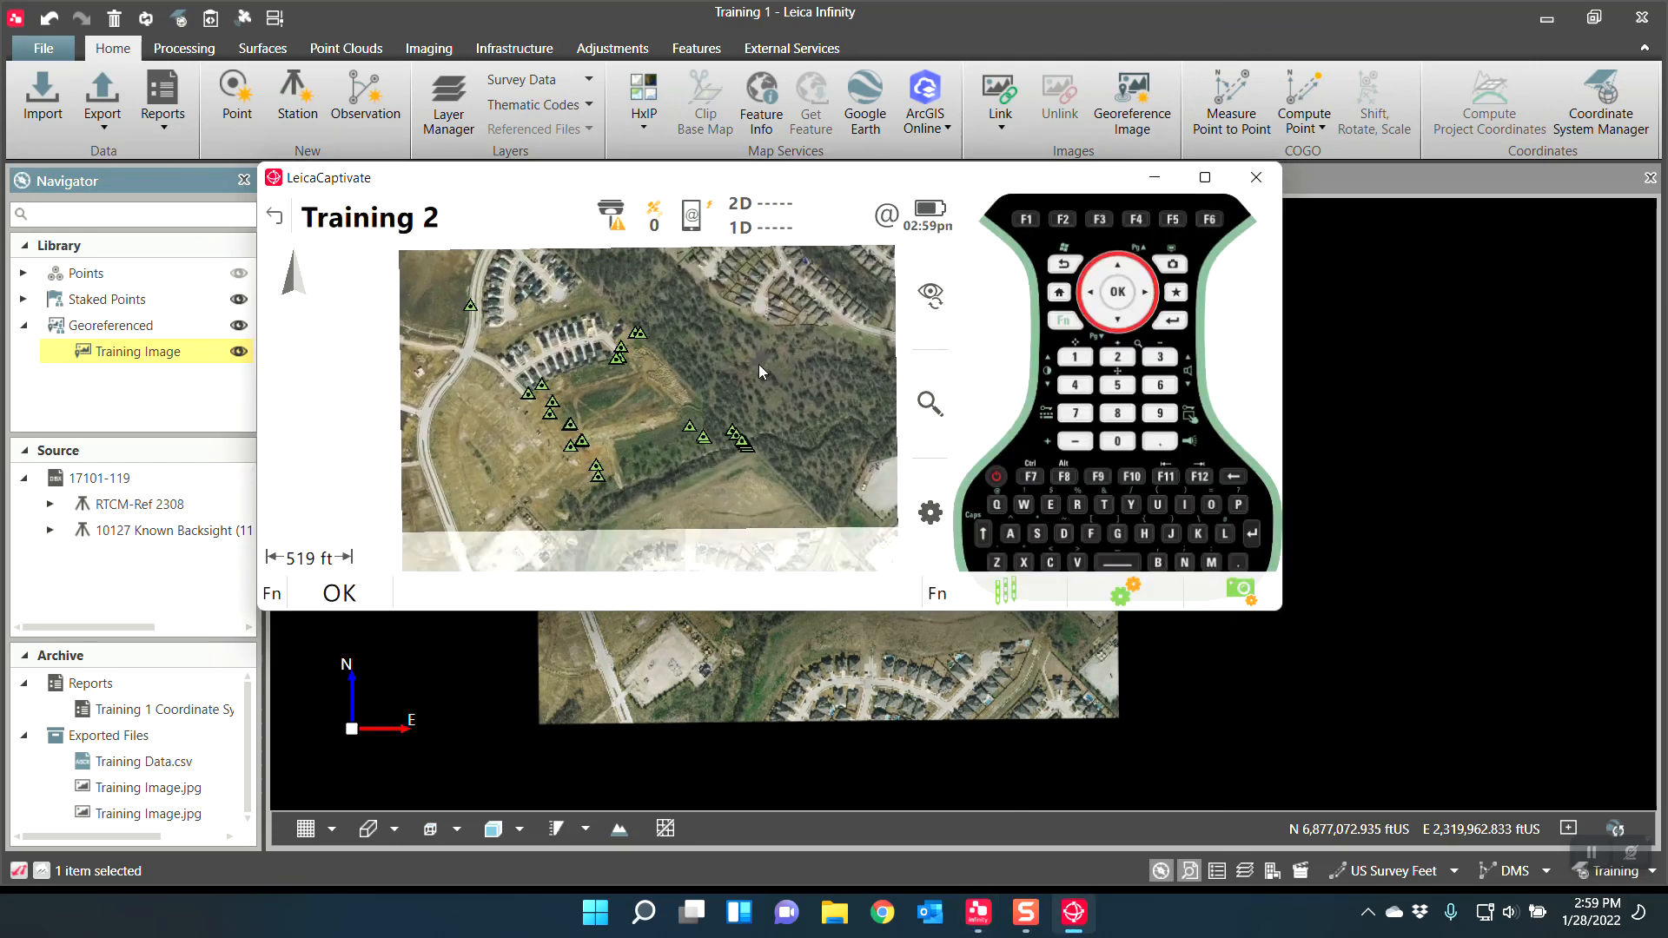